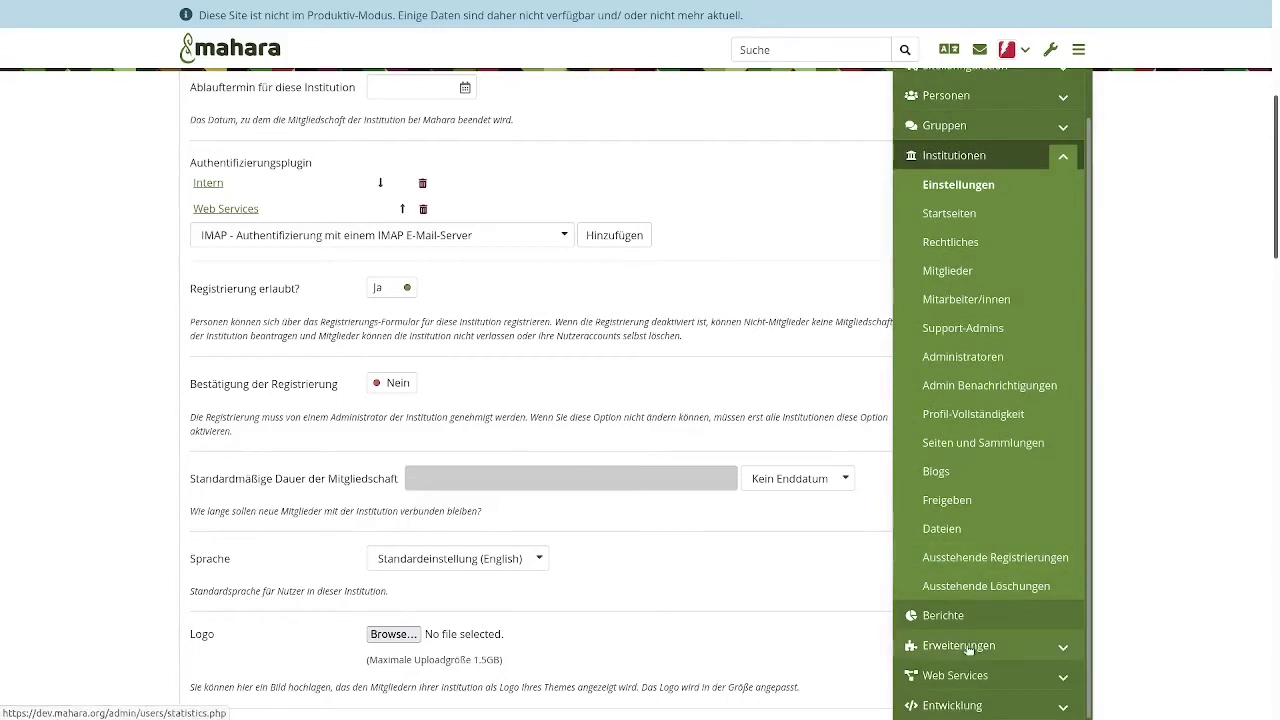
- Go to the Verwaltung der Erweiterungen plugin administration page
click(966, 645)
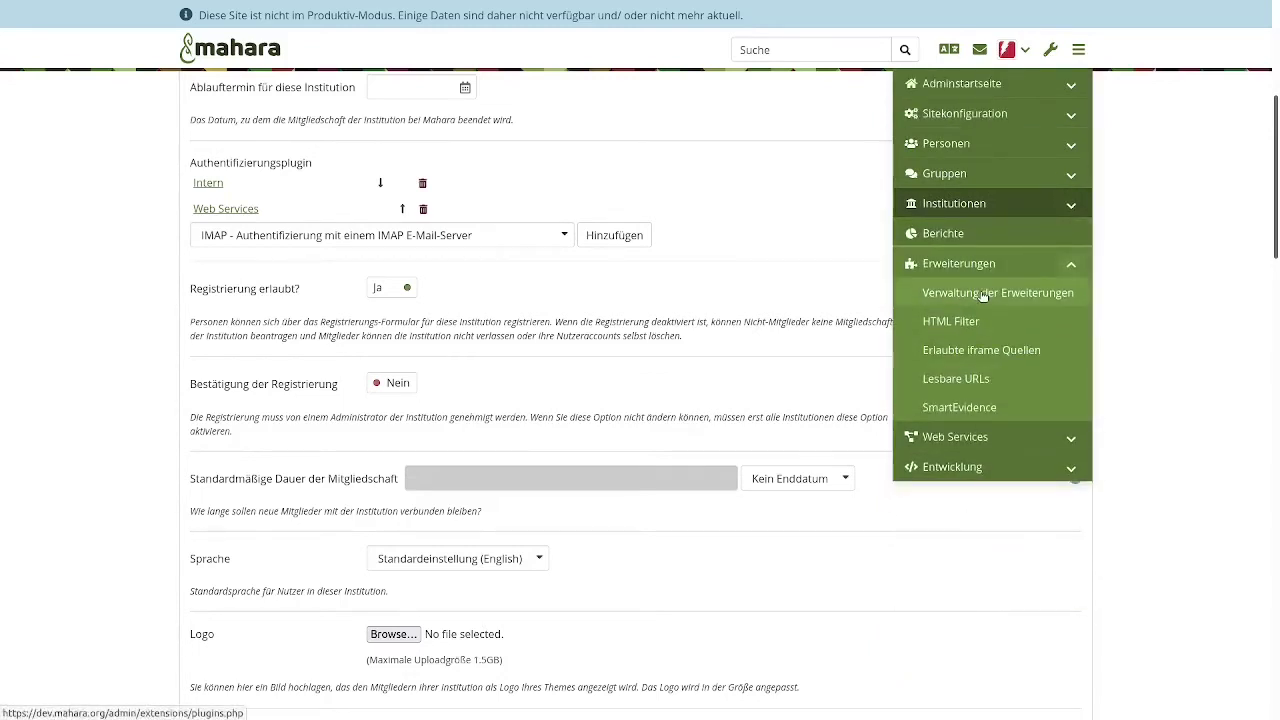
click(983, 292)
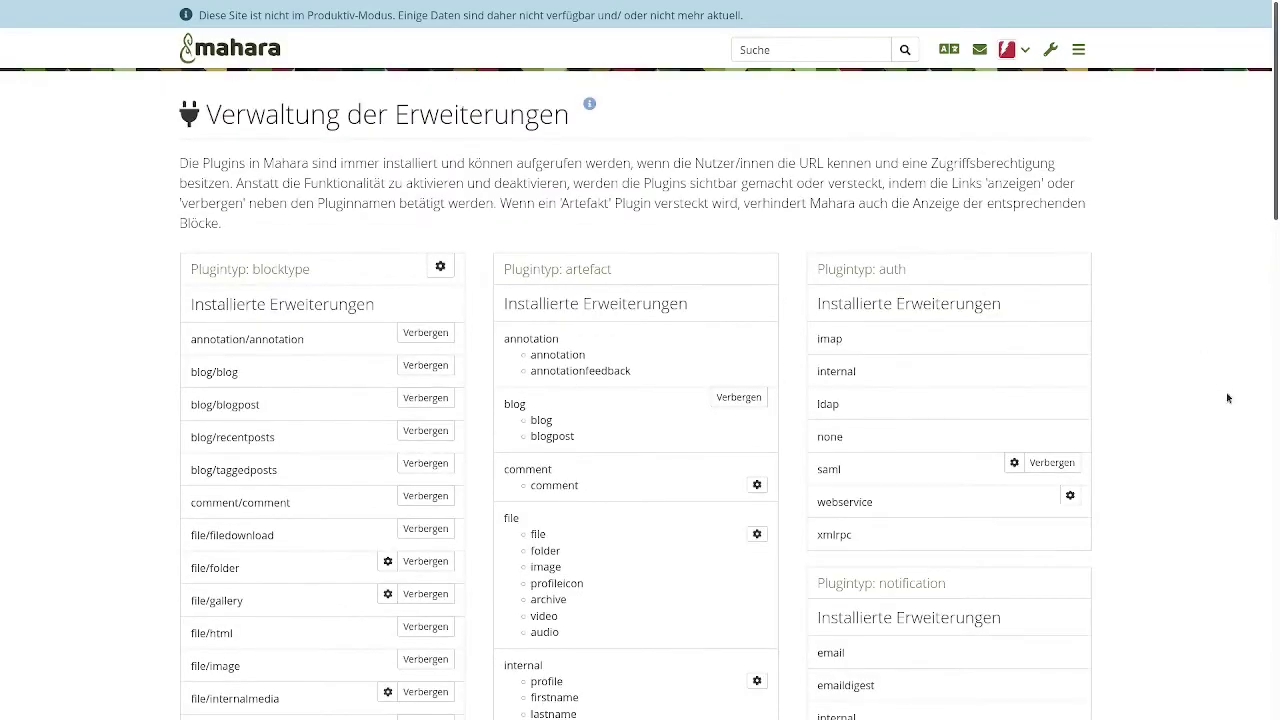
scroll(1192, 432, down, 4)
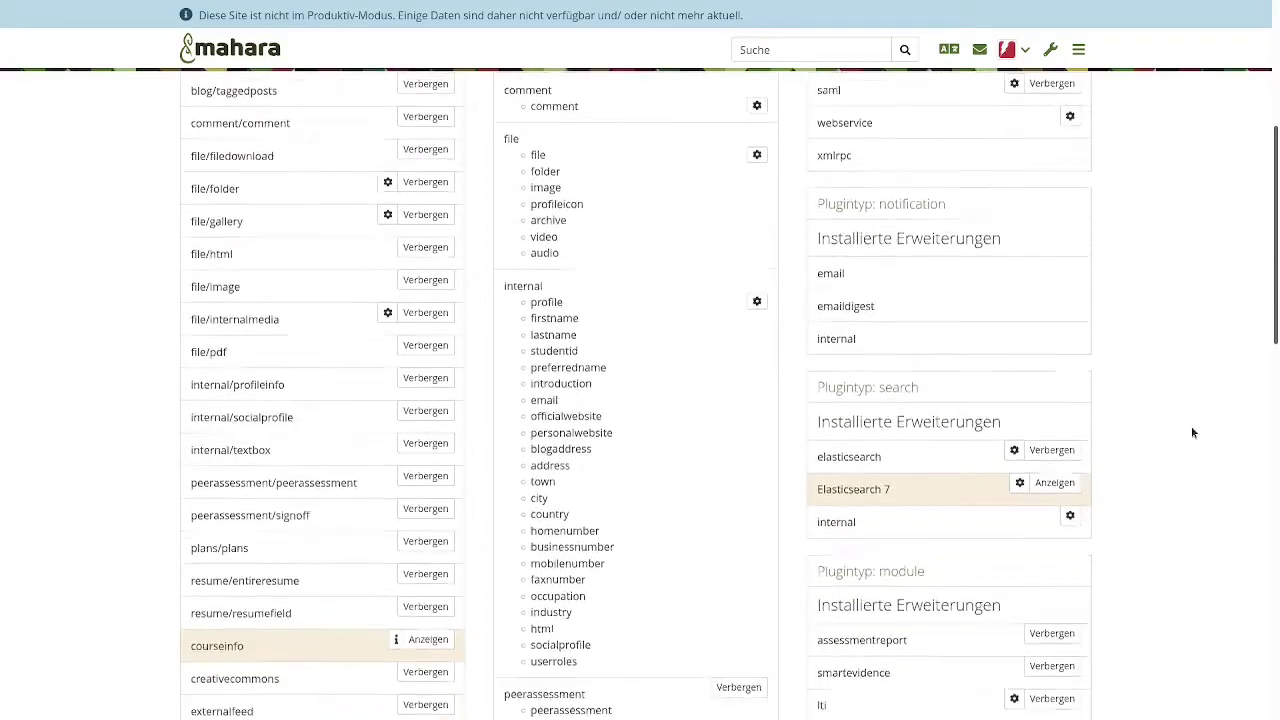
- Review the Elasticsearch 7 settings showing a refused connection and 20% status, then start a new tab
click(1019, 482)
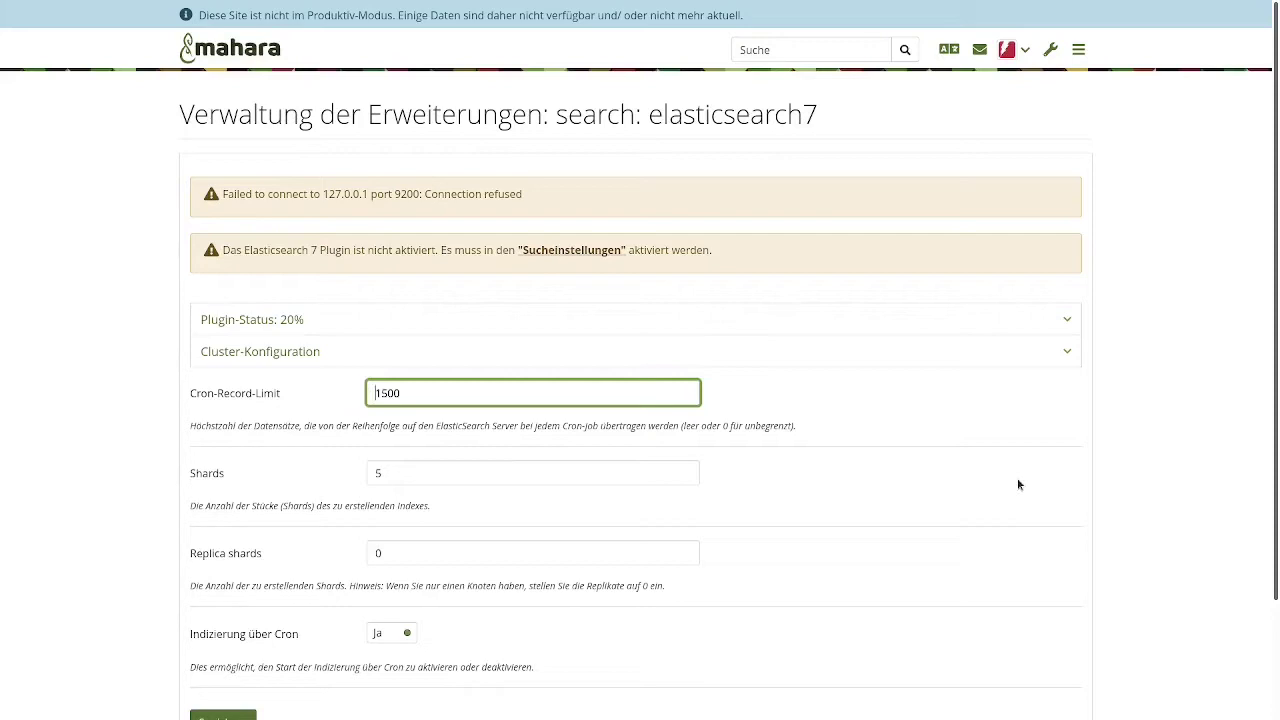
scroll(1018, 484, down, 2)
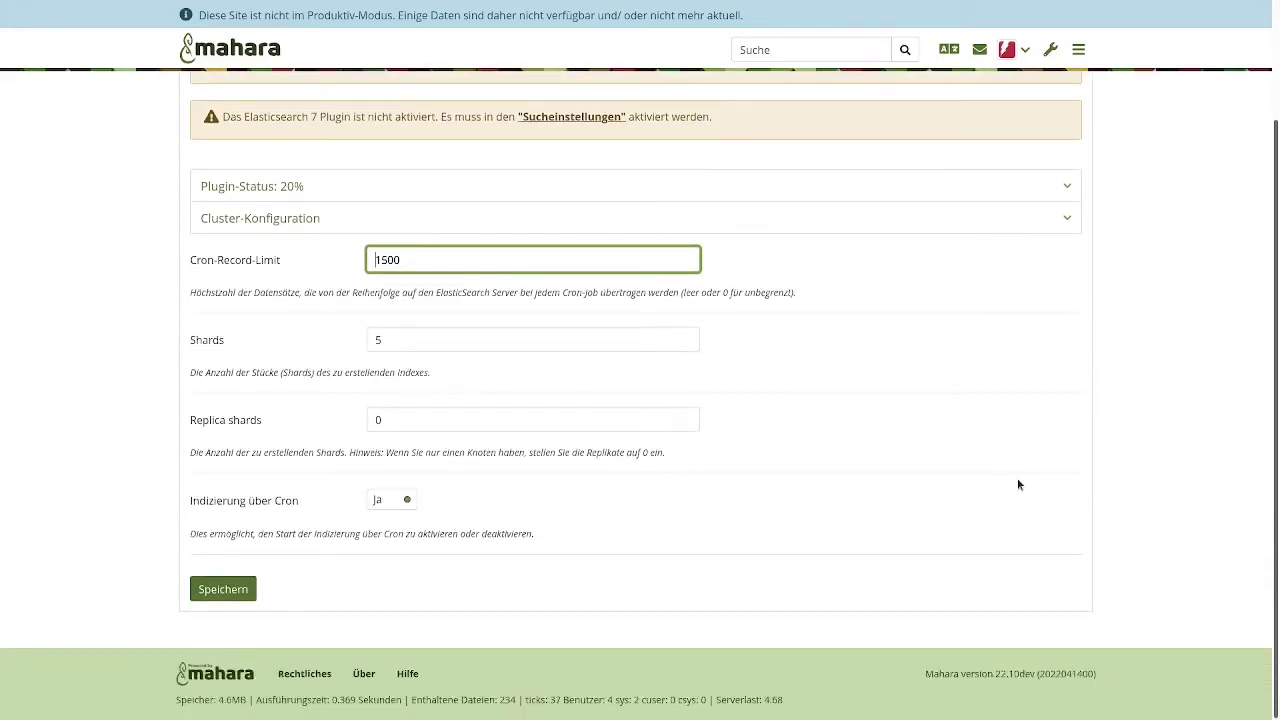
scroll(1018, 484, up, 2)
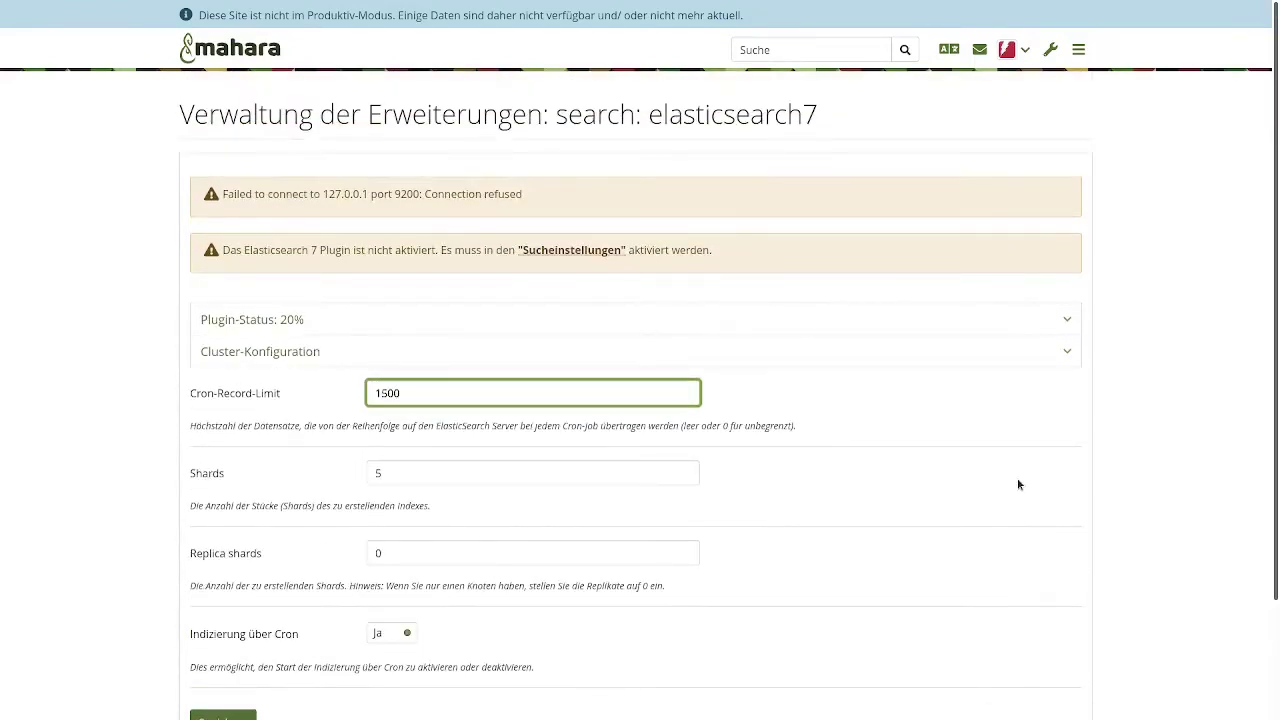
key(ctrl+t)
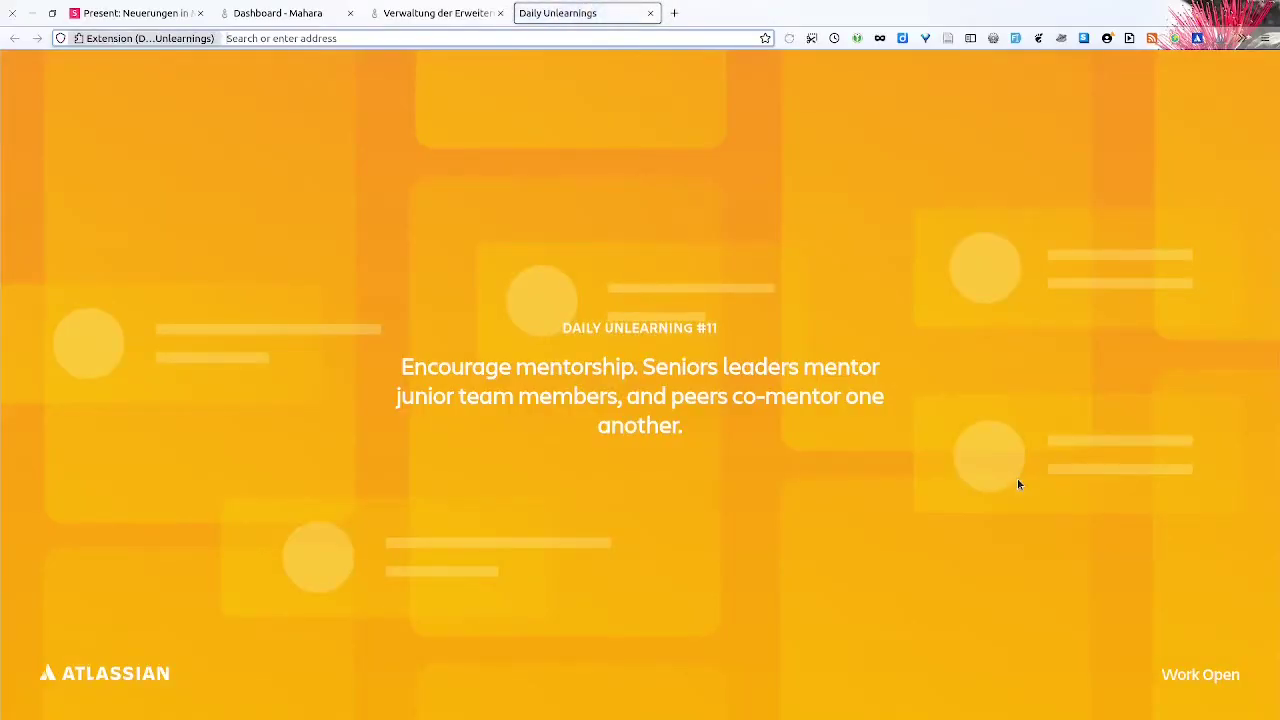
- Load main-mahara.catlearn.nz and pass the HTTP sign-in with the site access username and password
key(Return)
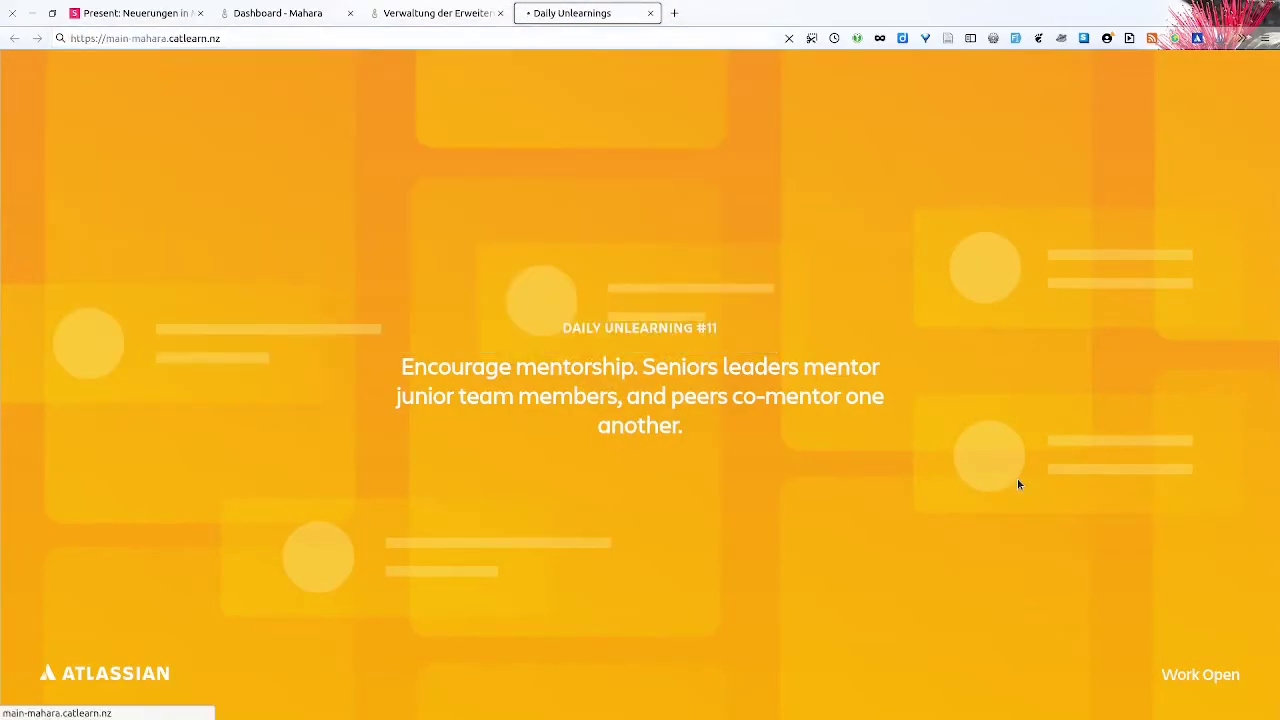
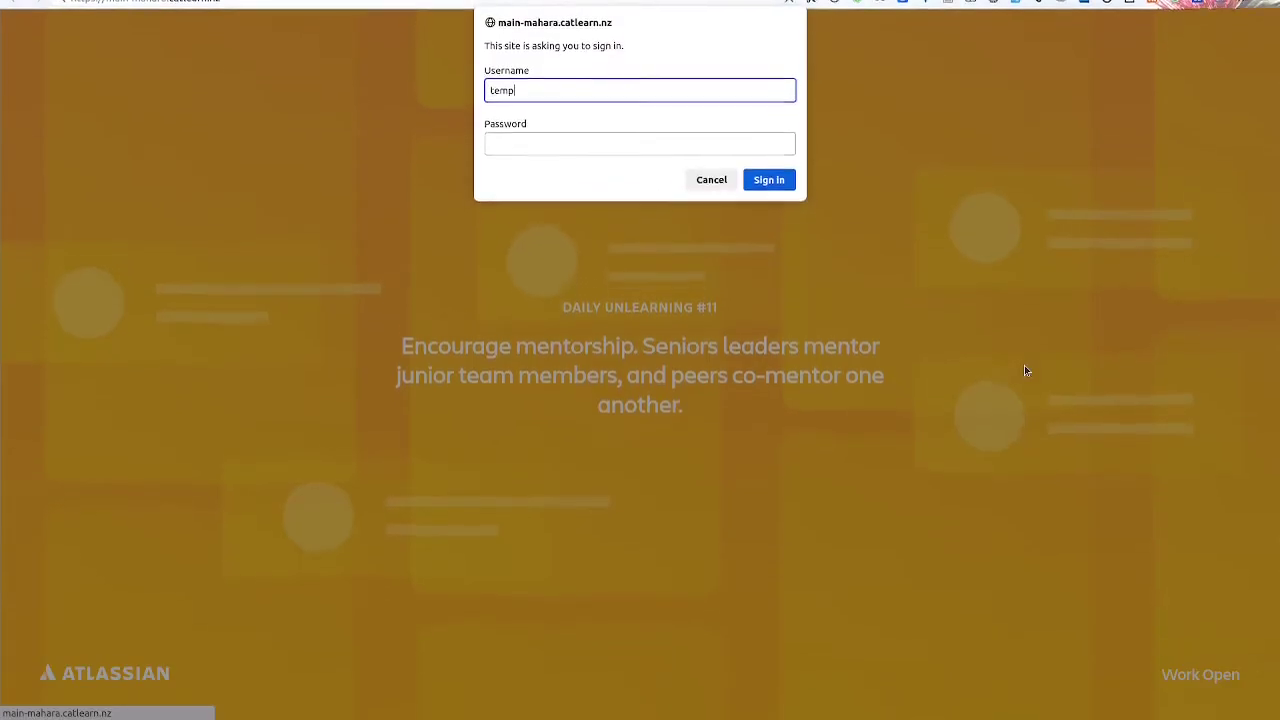
key(Tab)
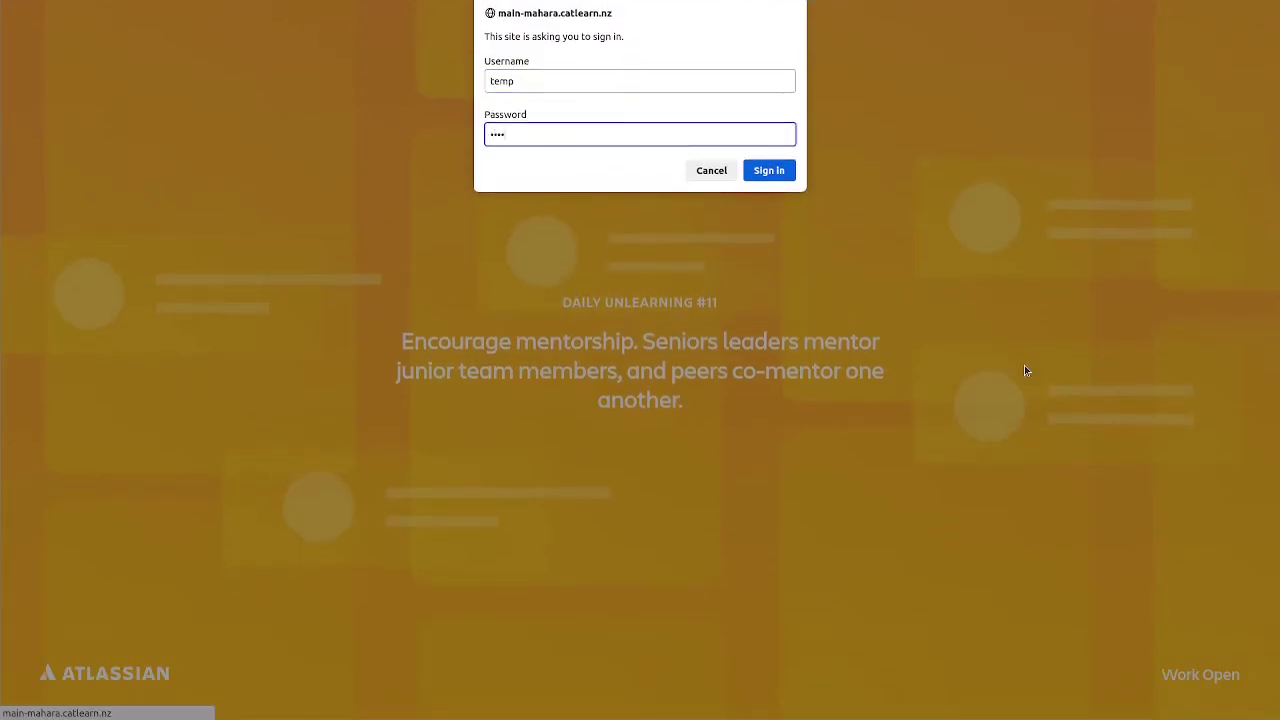
key(Return)
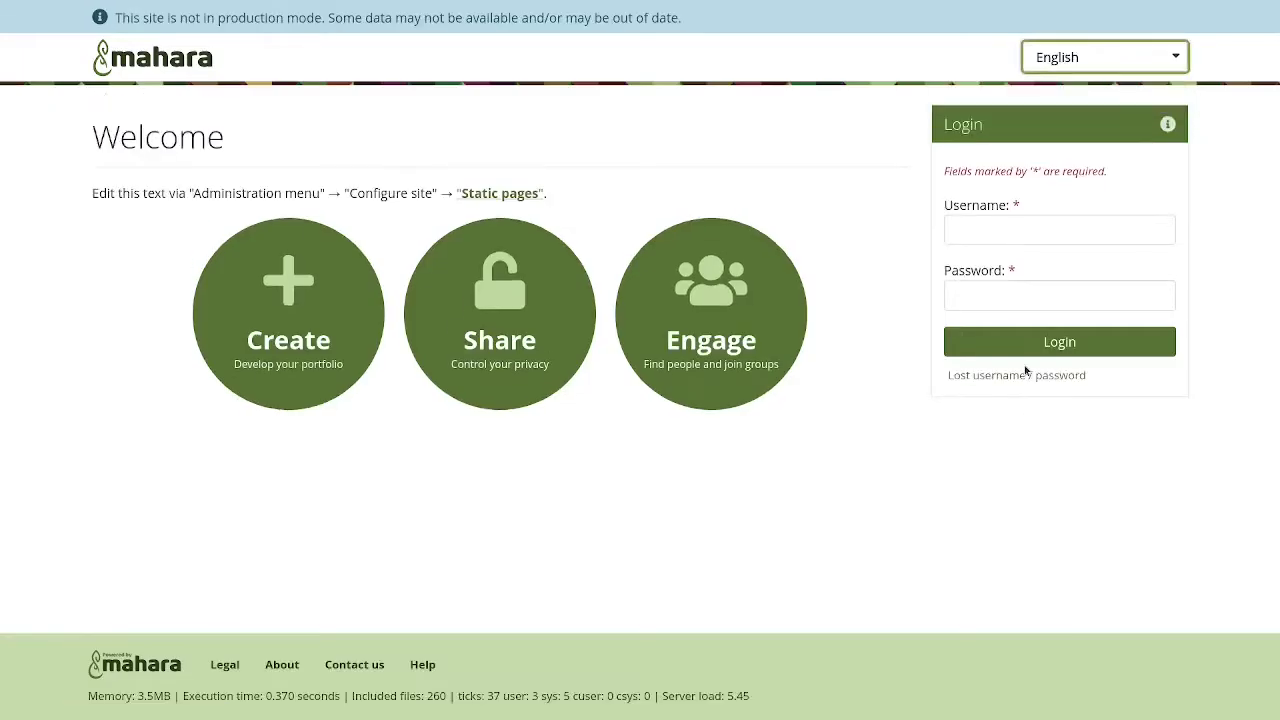
- Log in to Mahara with the saved administrator login
click(1162, 229)
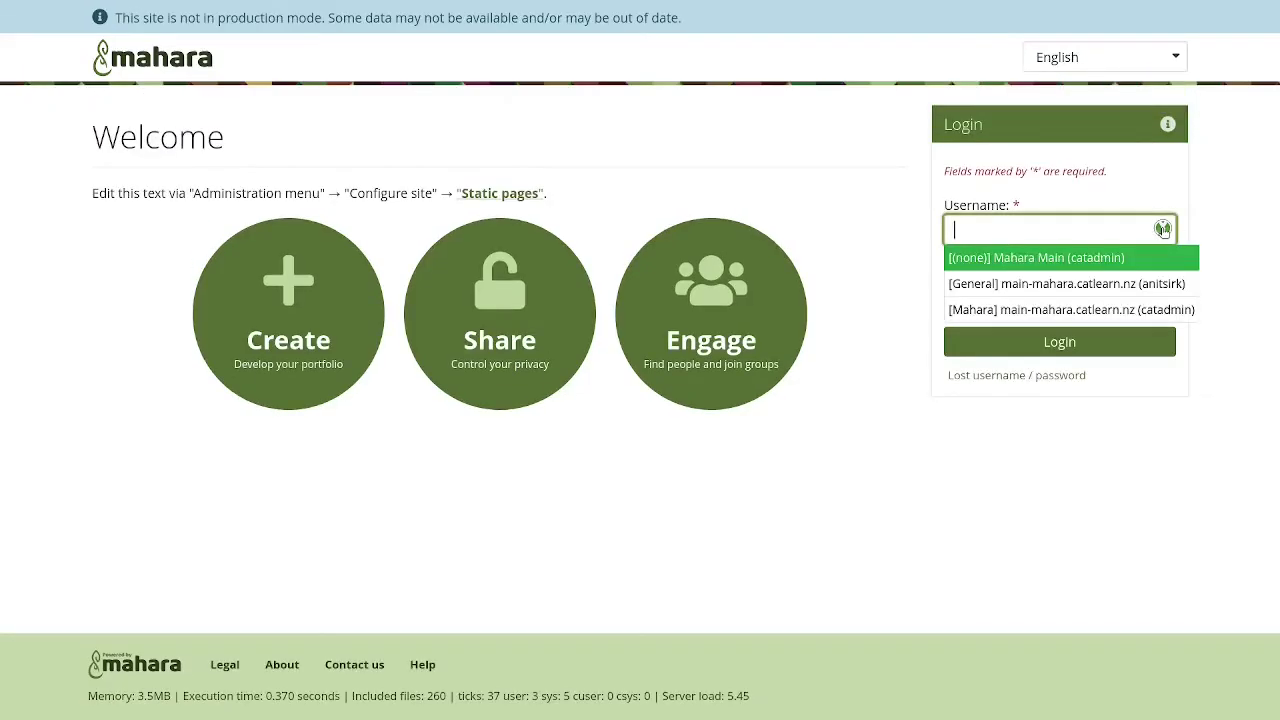
click(1109, 260)
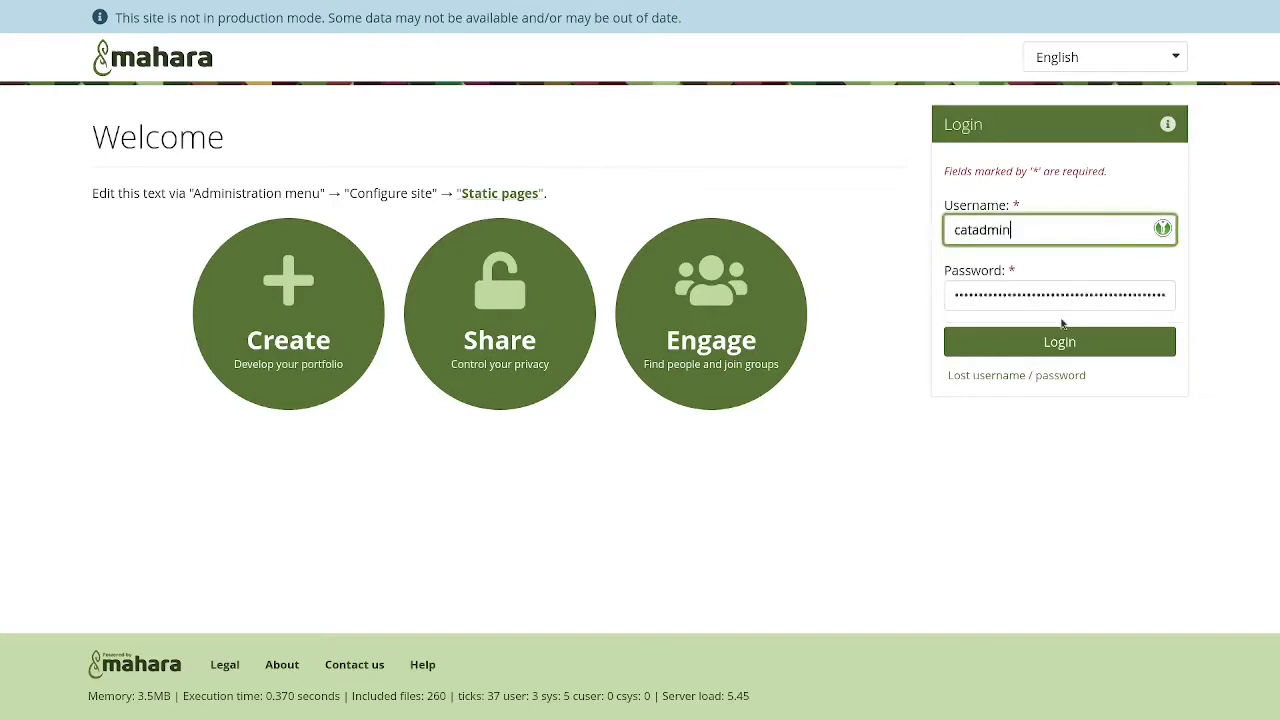
click(1059, 343)
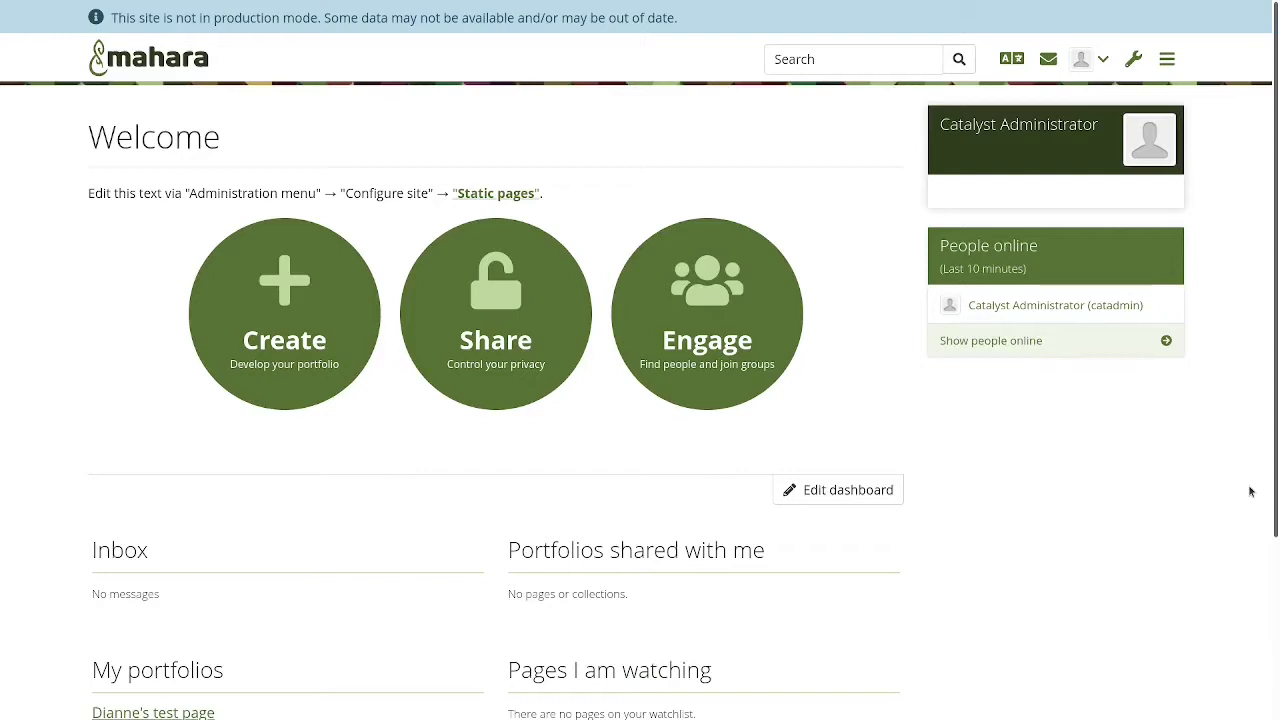
- Switch the Mahara interface language to Deutsch
click(1140, 64)
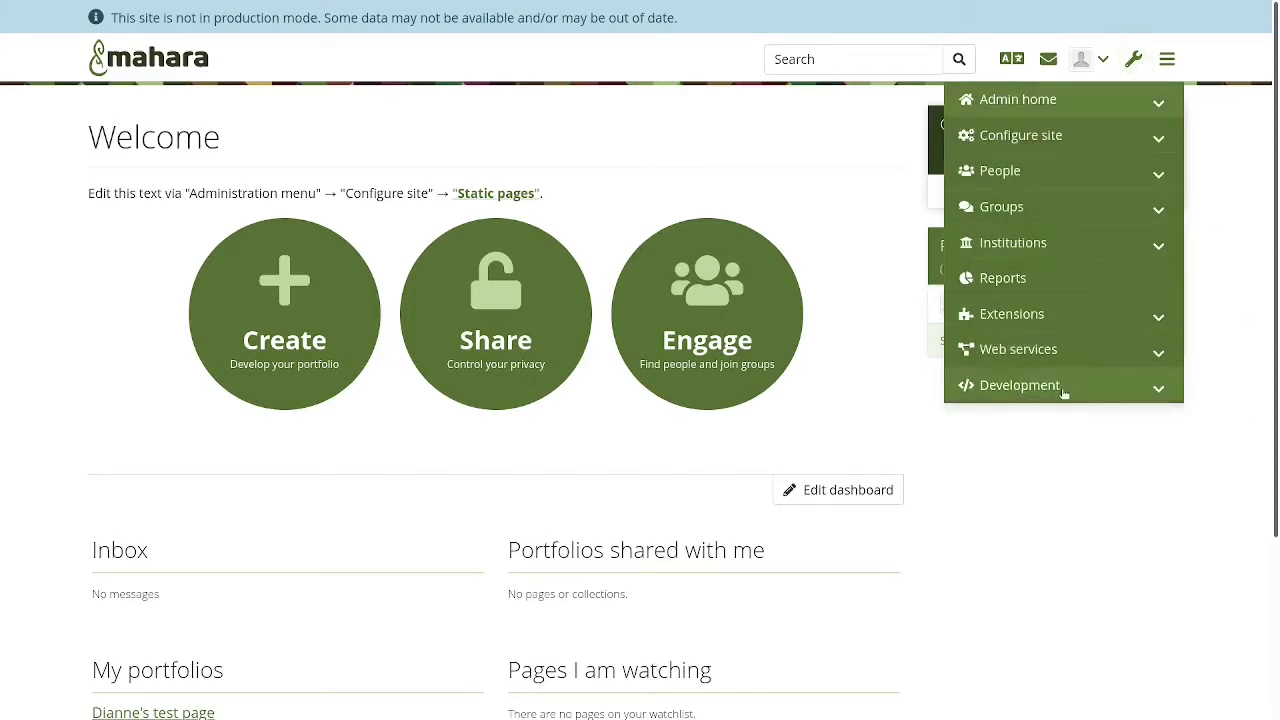
click(1013, 58)
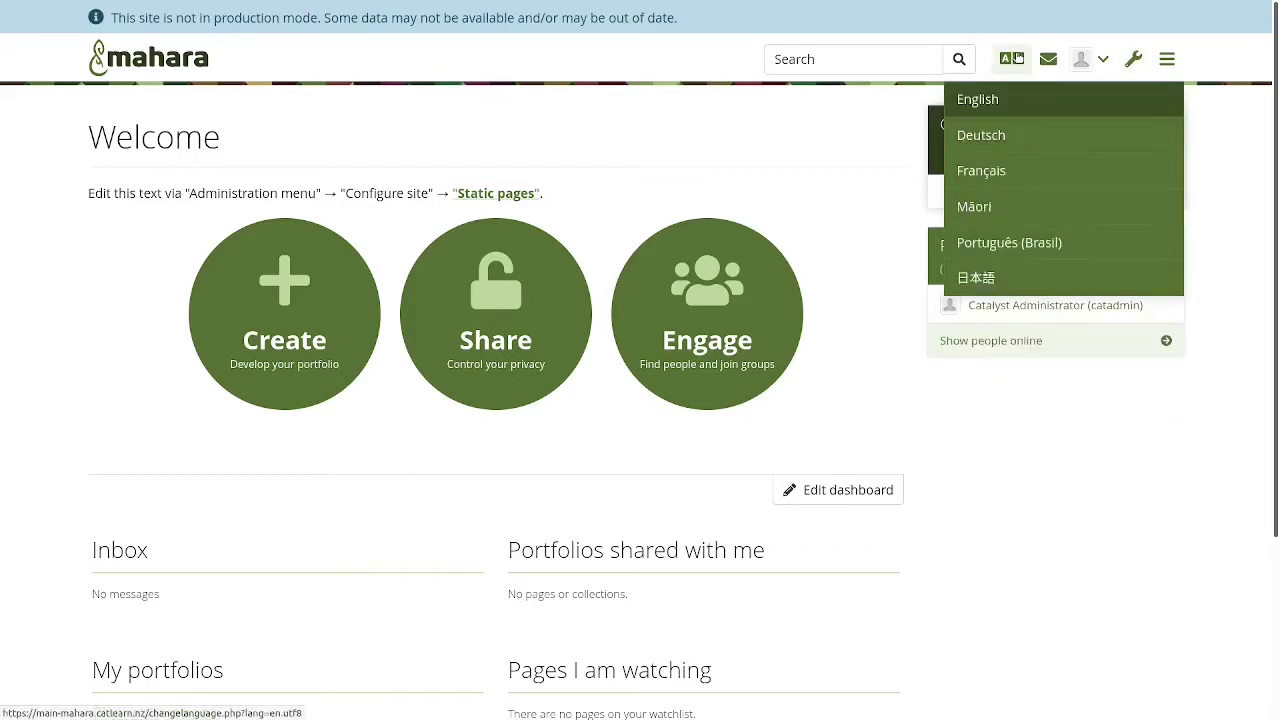
click(997, 137)
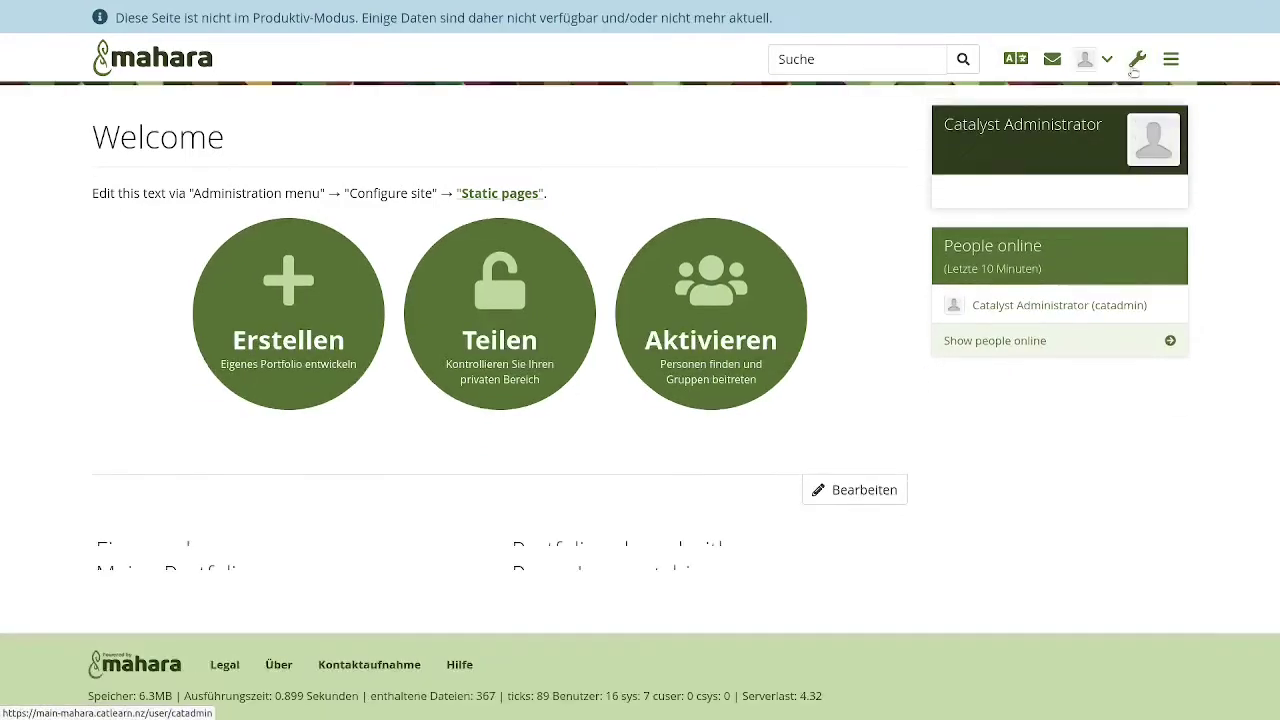
- Go to Erweiterungen > Verwaltung der Erweiterungen on the main site
click(1136, 61)
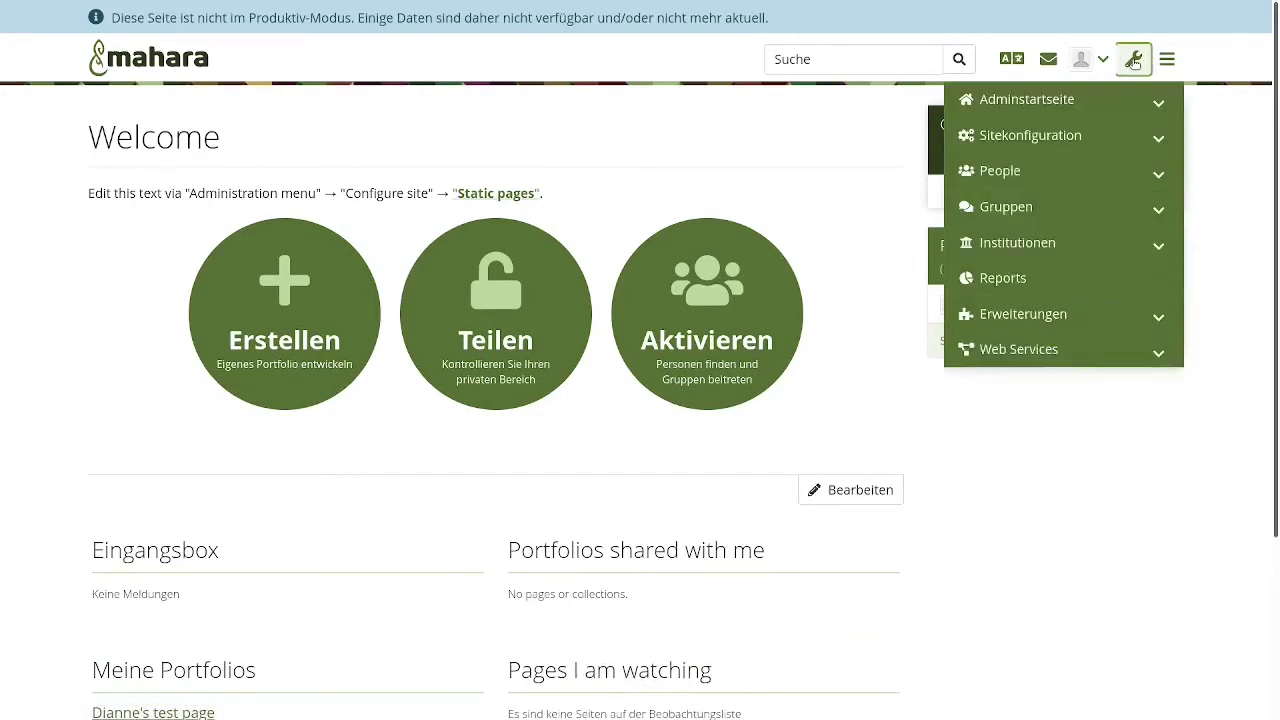
click(1069, 314)
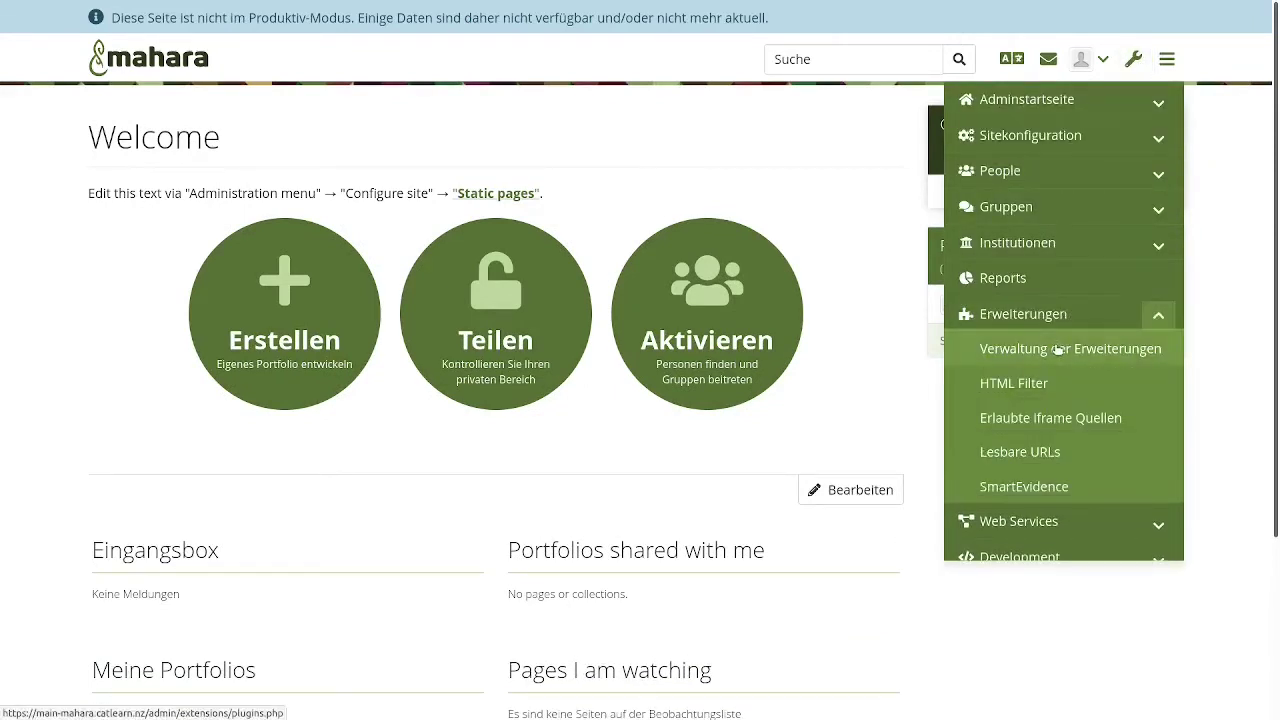
click(1058, 349)
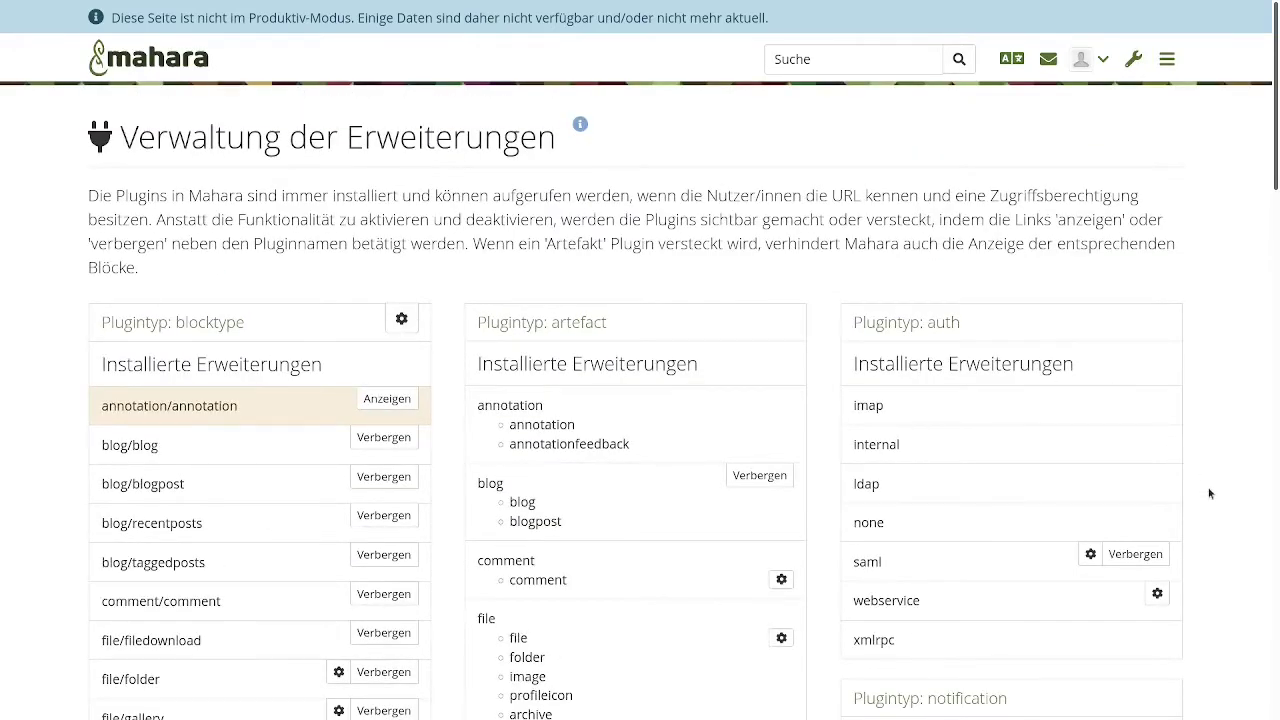
- Open the main site's Elasticsearch 7 settings, expand Plugin status showing all checks OK, then return to the dev-site tab
scroll(1208, 493, down, 6)
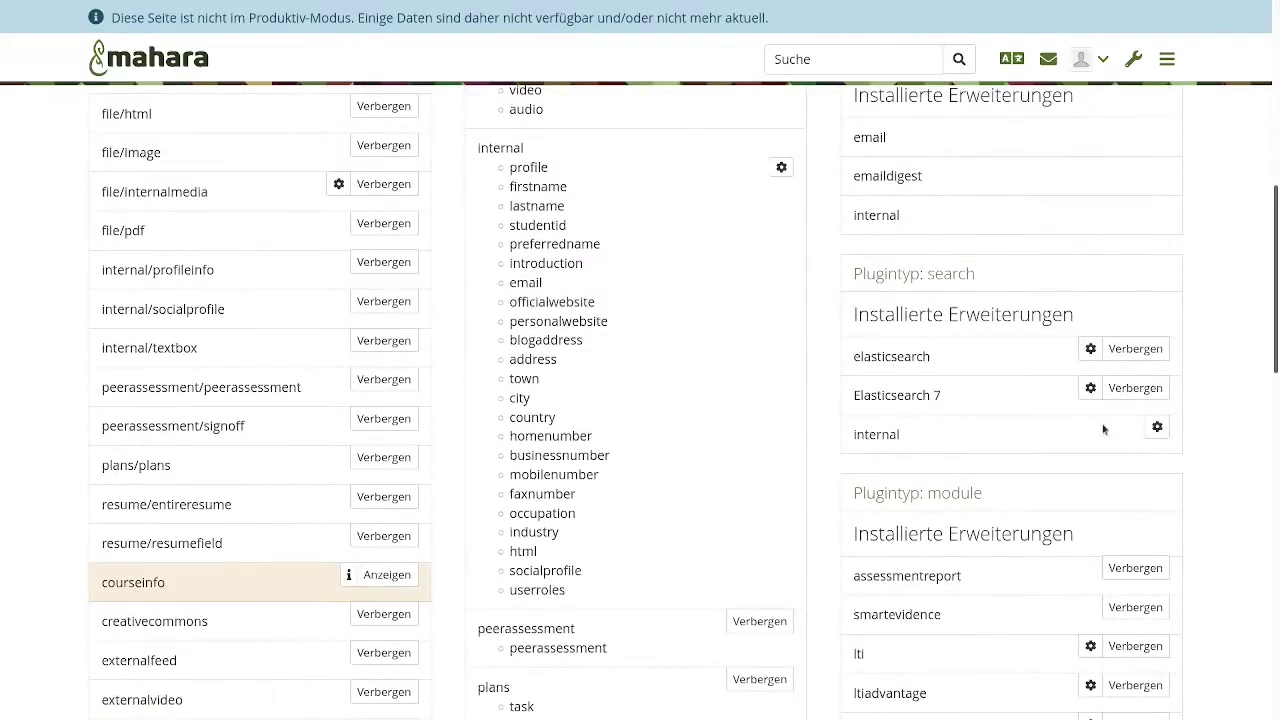
click(1091, 388)
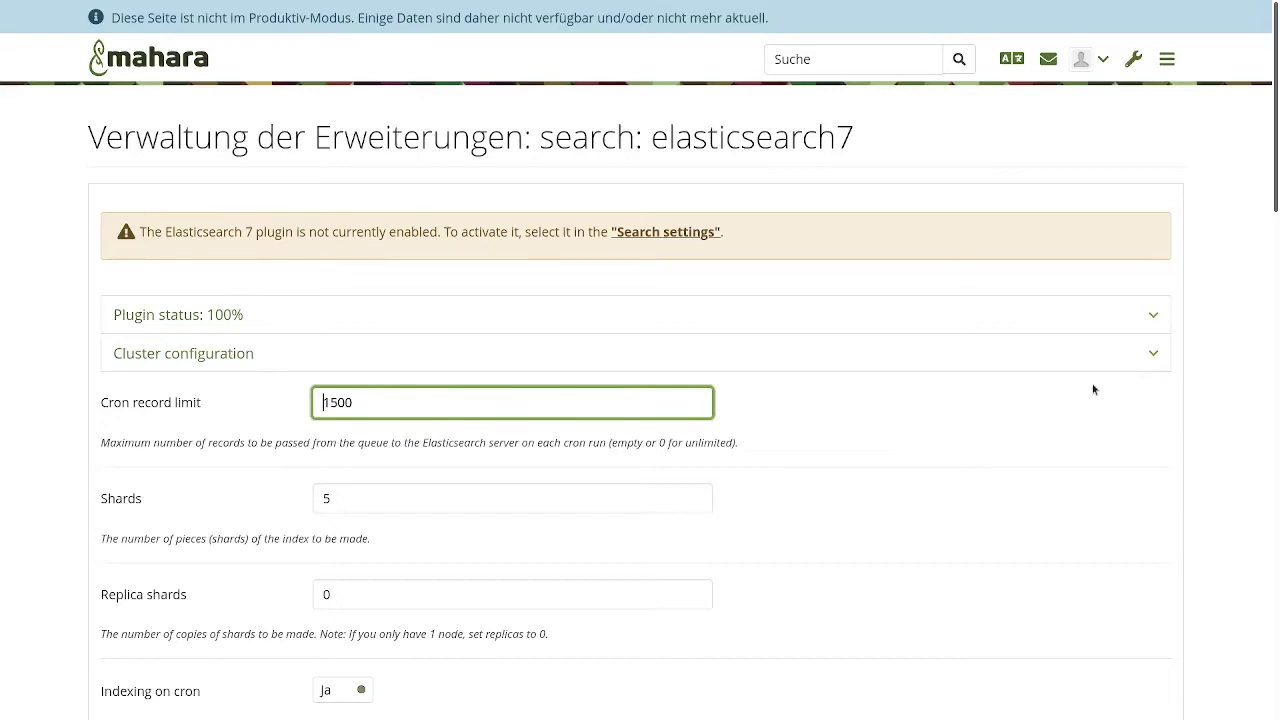
scroll(1093, 389, down, 1)
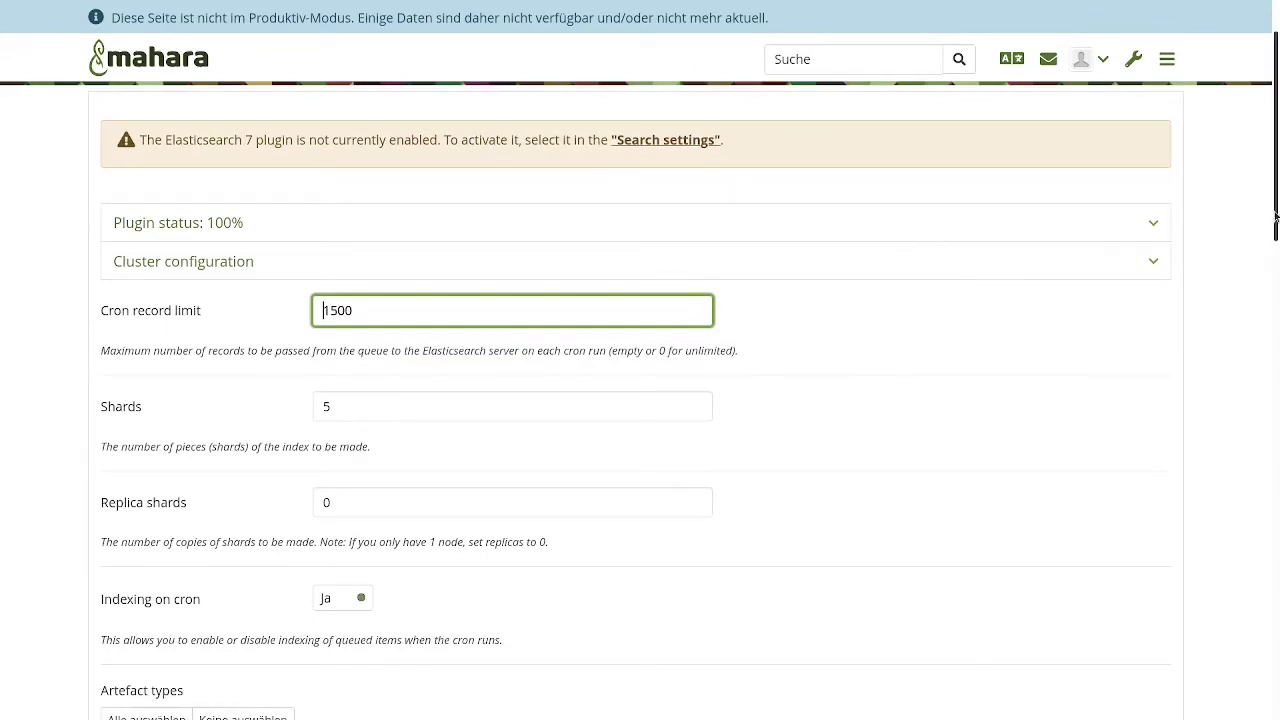
drag(1276, 215, 1276, 240)
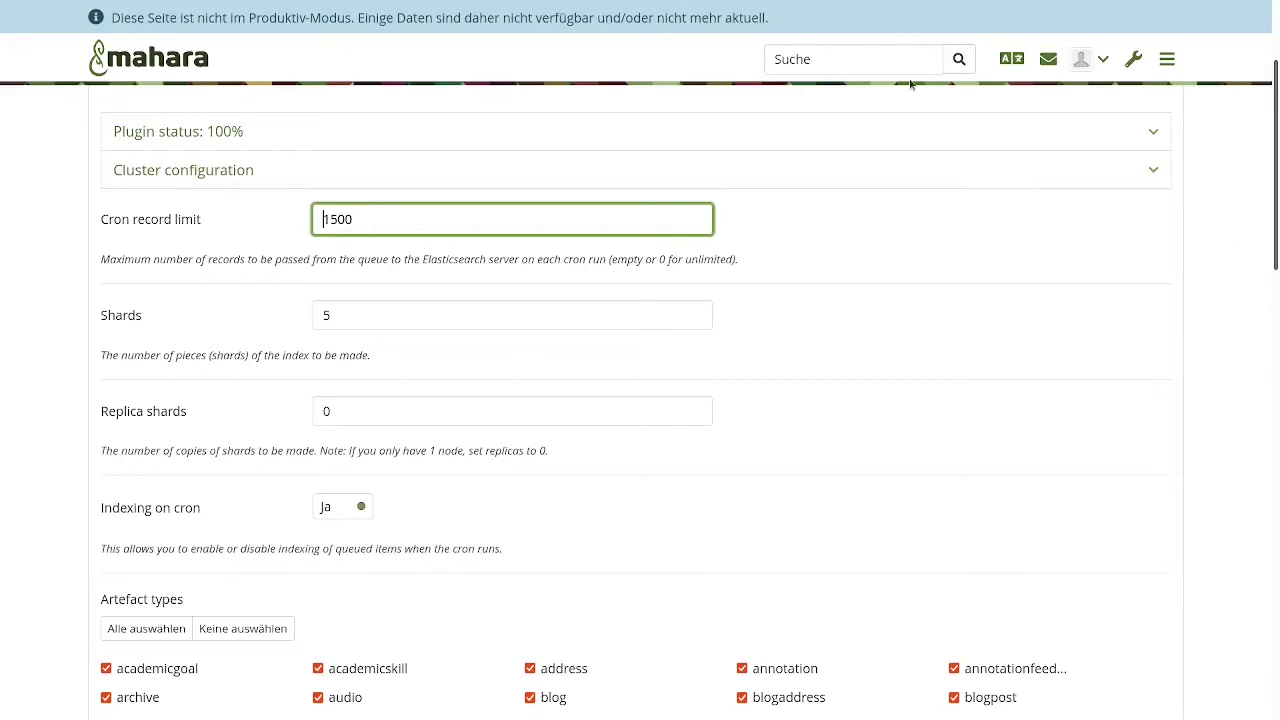
click(847, 134)
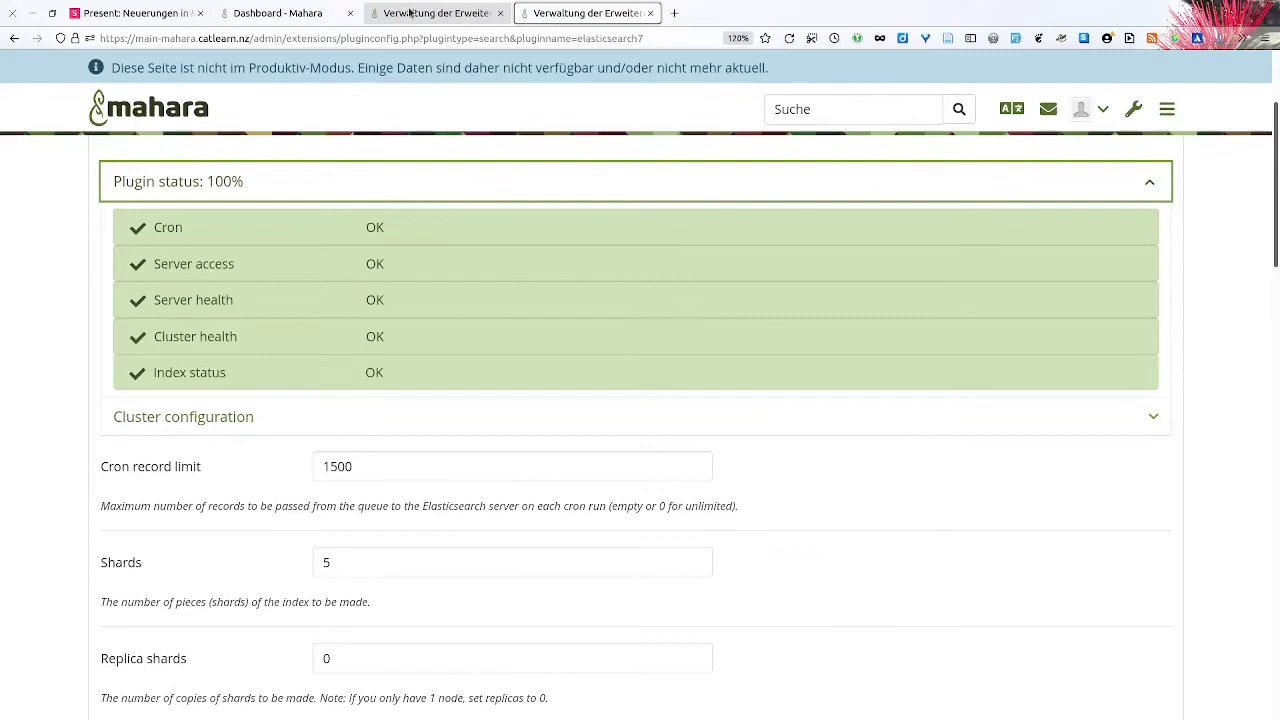
click(420, 14)
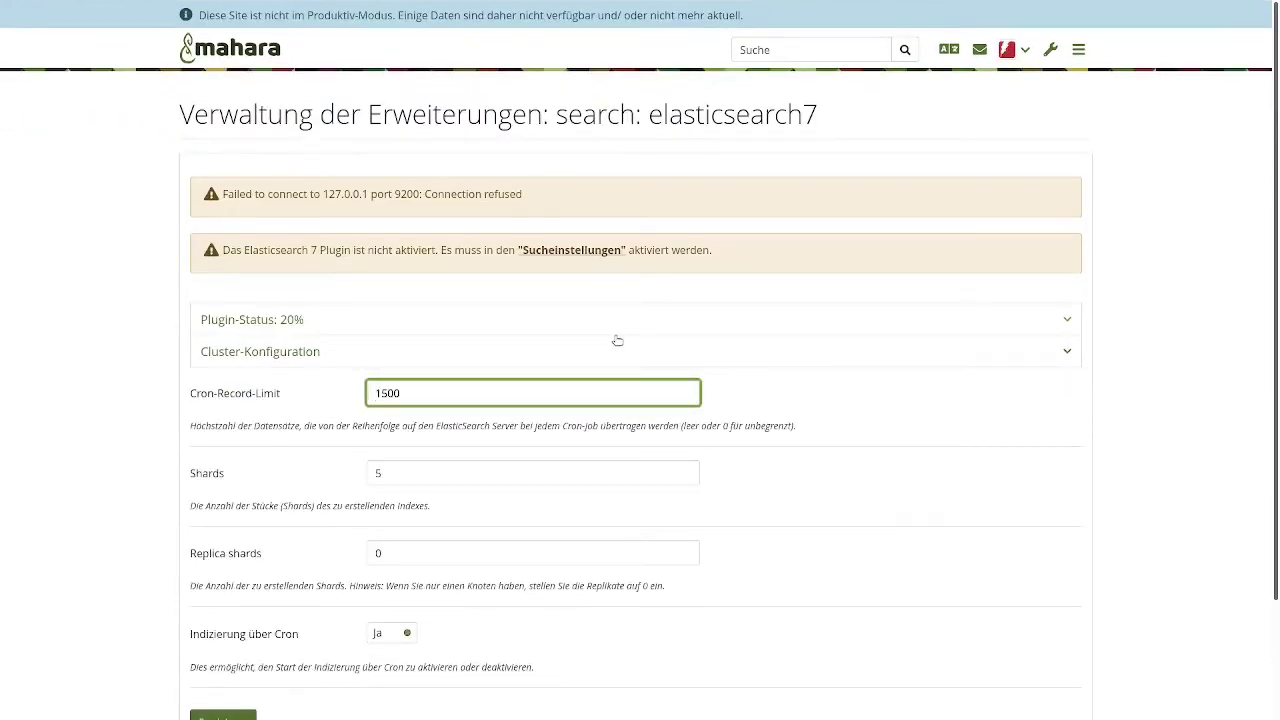
- Zoom in and switch to the main-site Elasticsearch 7 tab with 100% plugin status
key(ctrl+plus)
key(ctrl+plus)
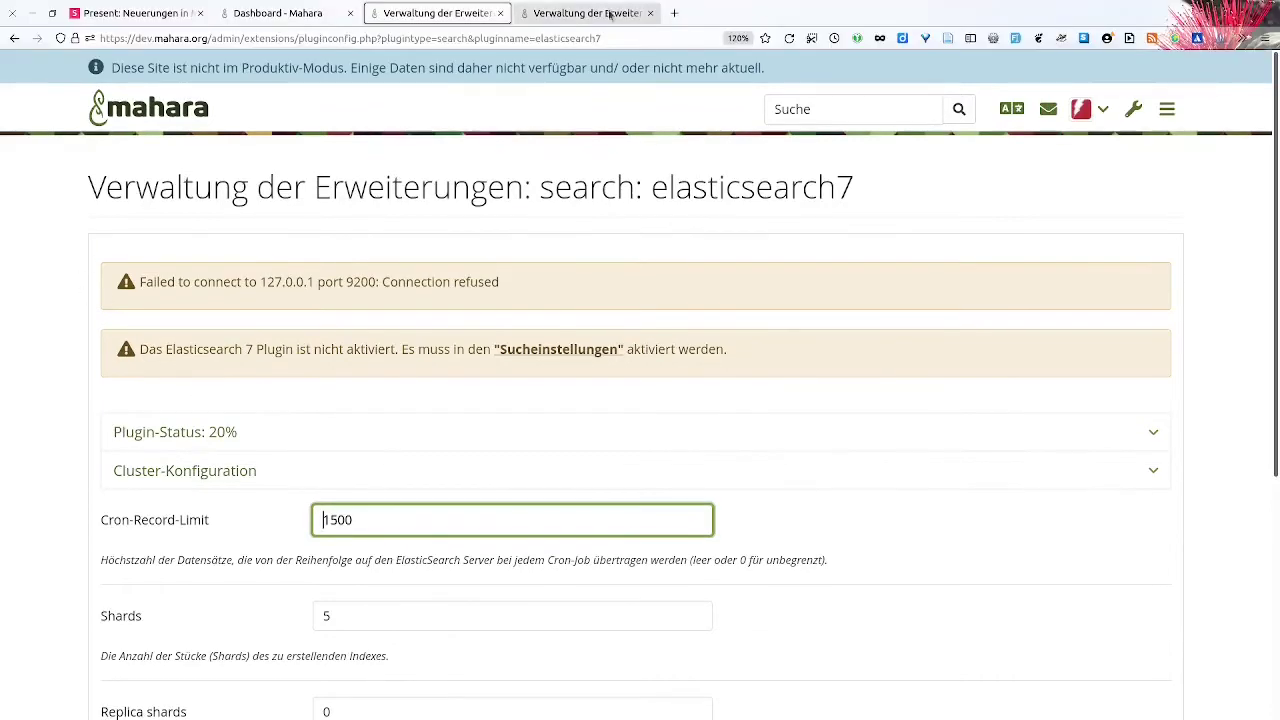
click(598, 13)
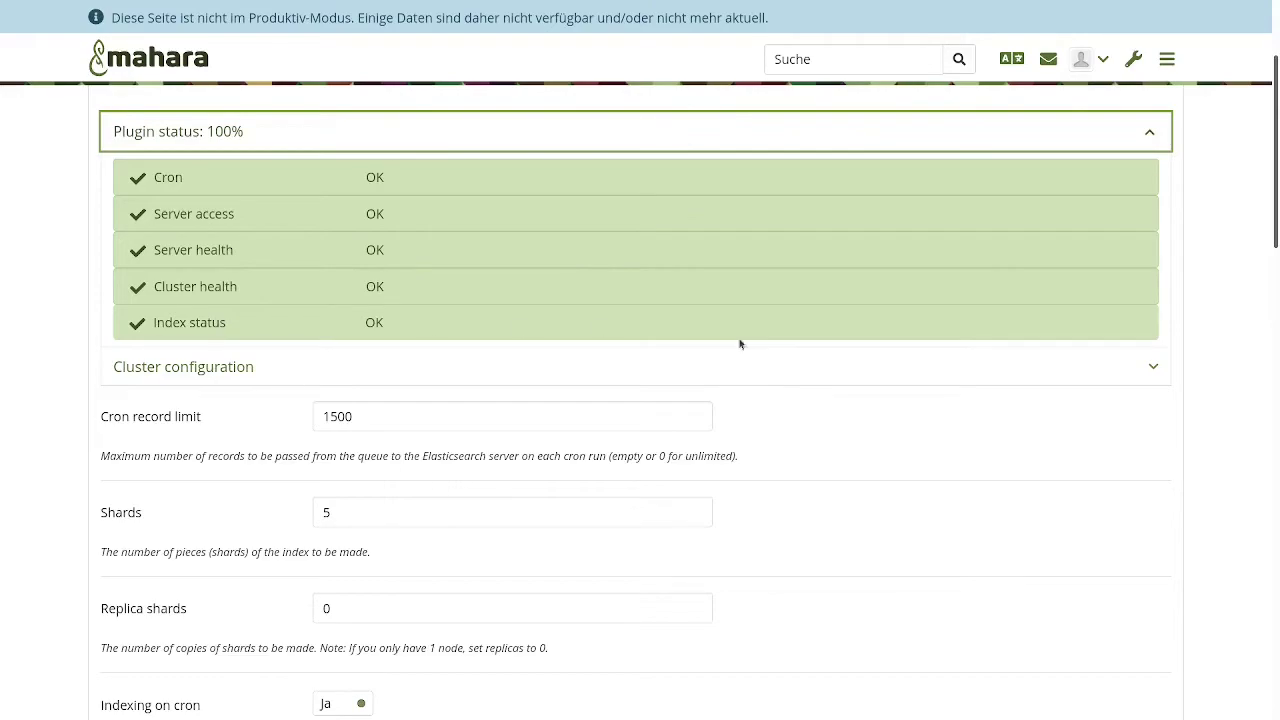
scroll(845, 439, down, 10)
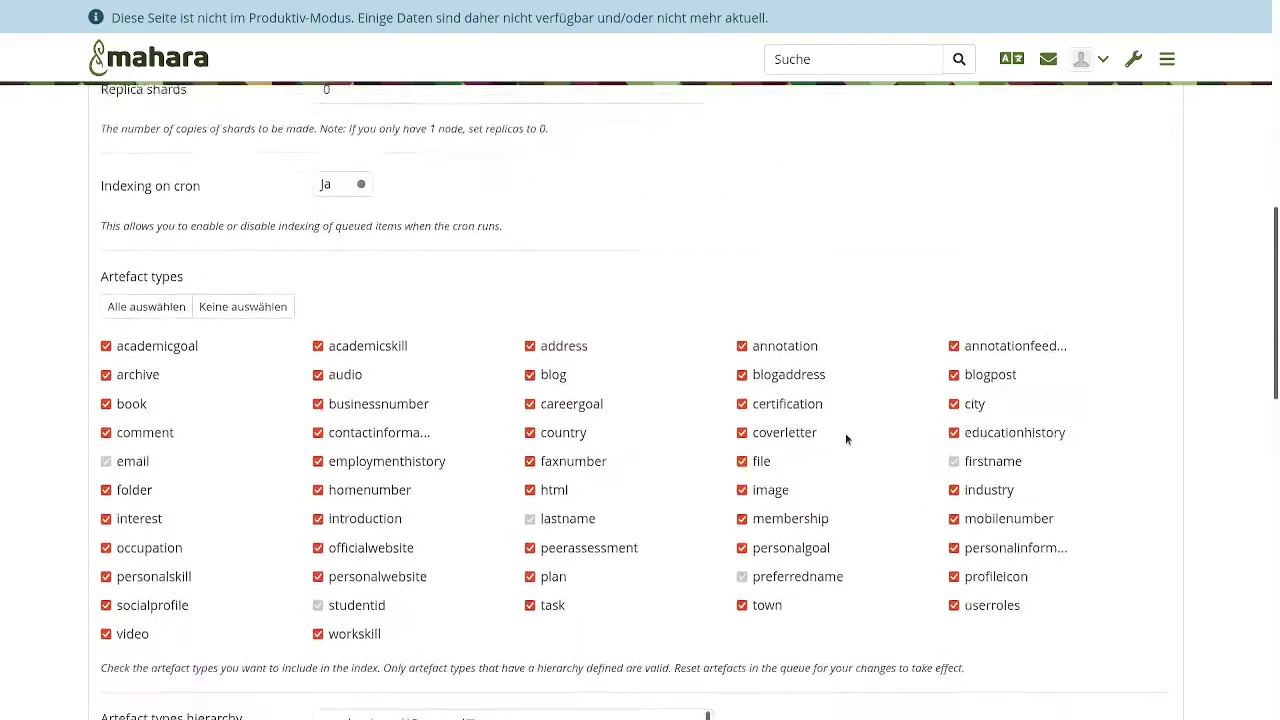
scroll(845, 439, down, 4)
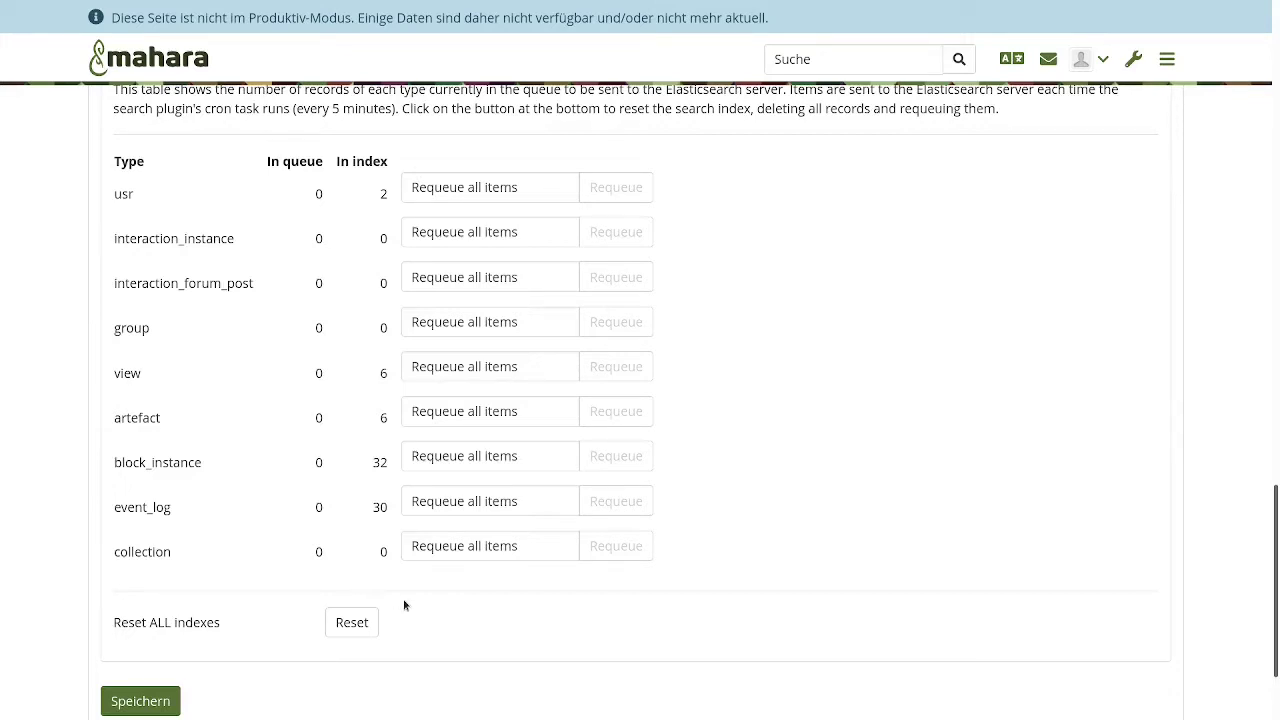
click(345, 622)
- Open the Dublin City University Loop login page in a new tab and go full screen
mouse_move(748, 5)
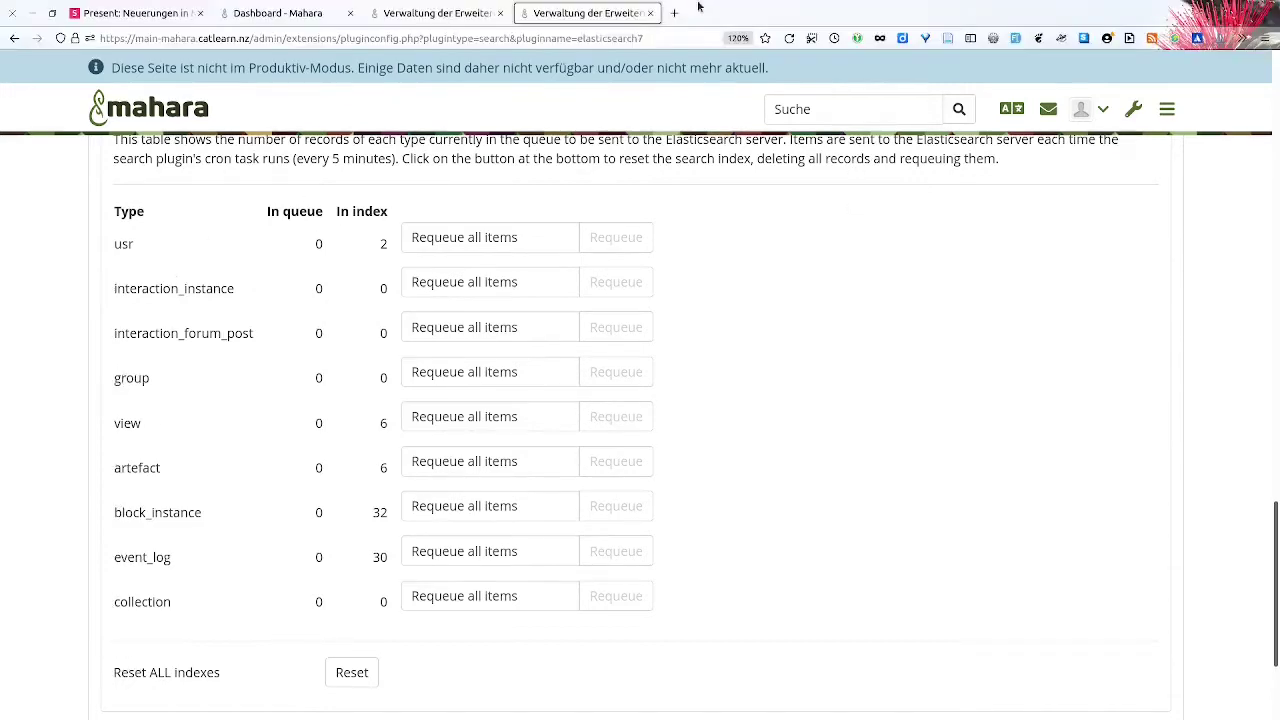
click(673, 13)
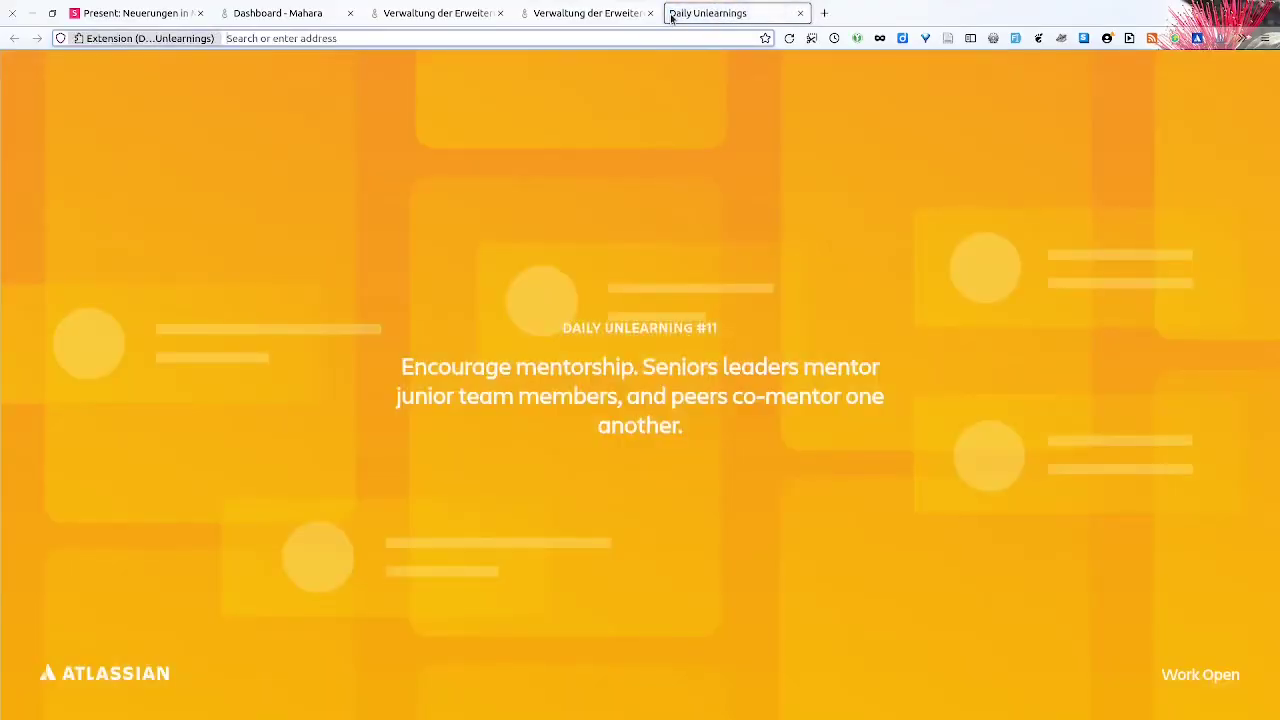
text(lop)
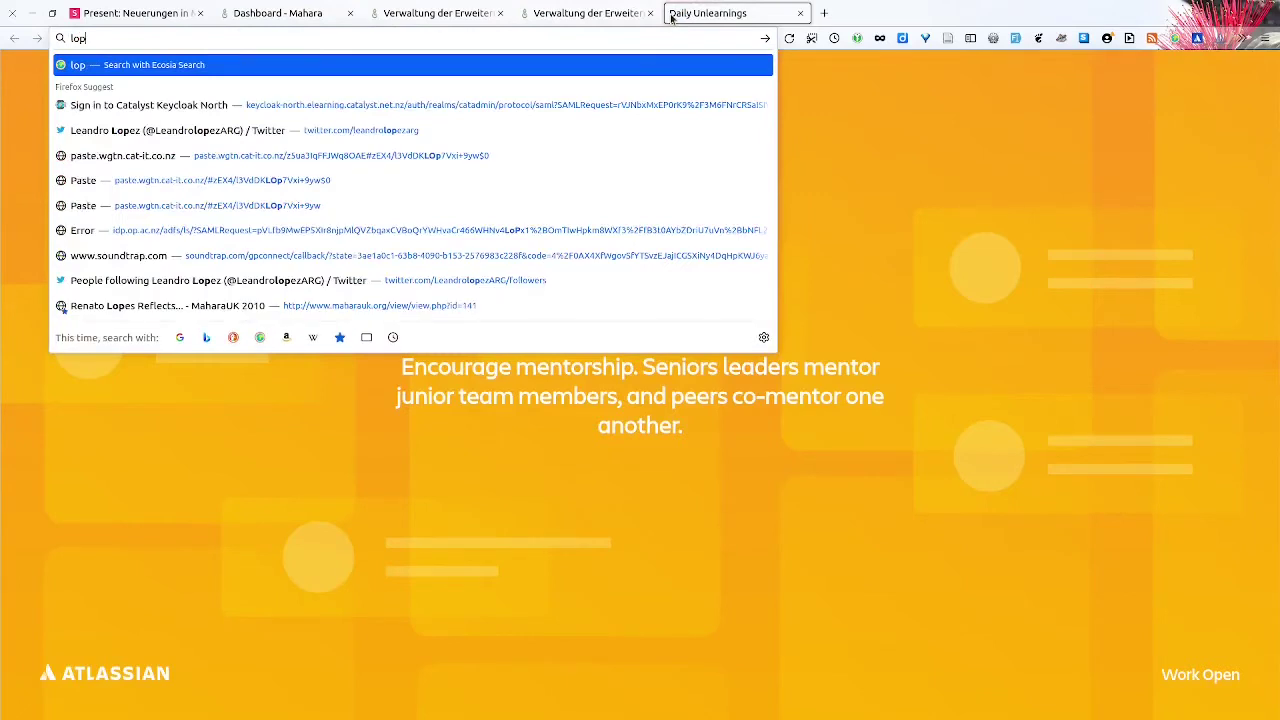
key(BackSpace)
text(op-staging.dcu.ie/)
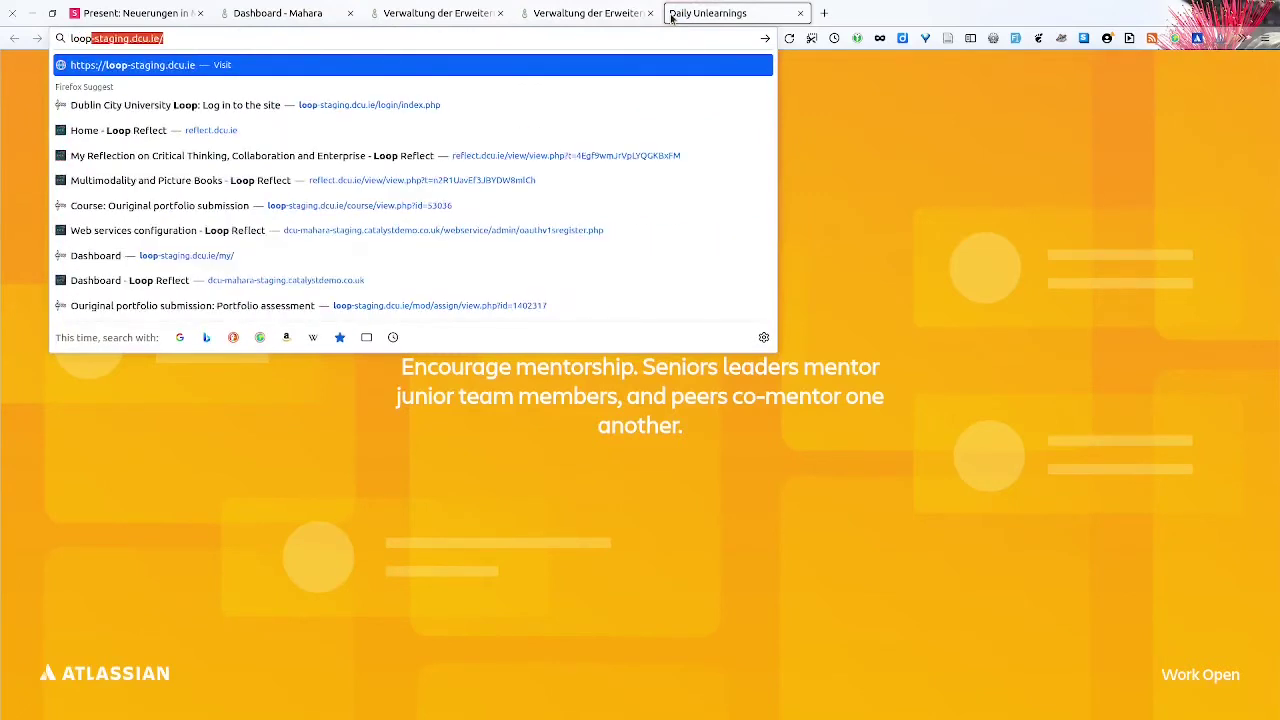
key(Down)
key(Return)
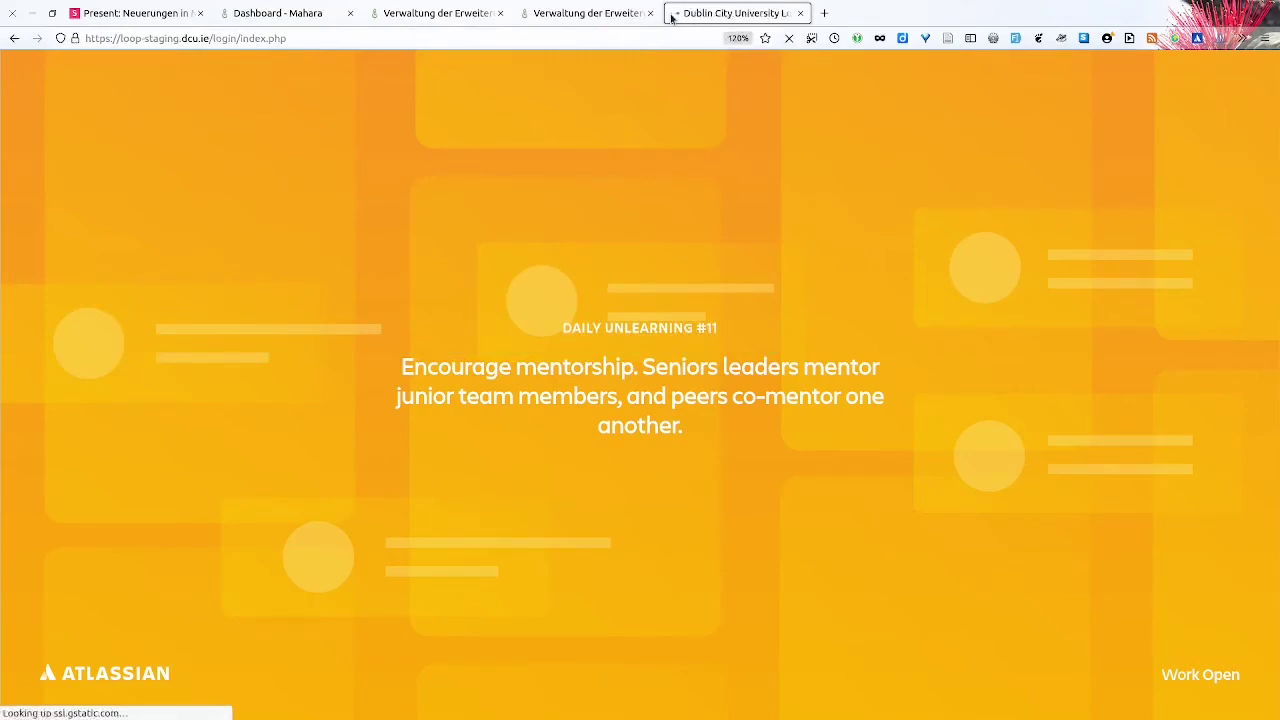
key(F11)
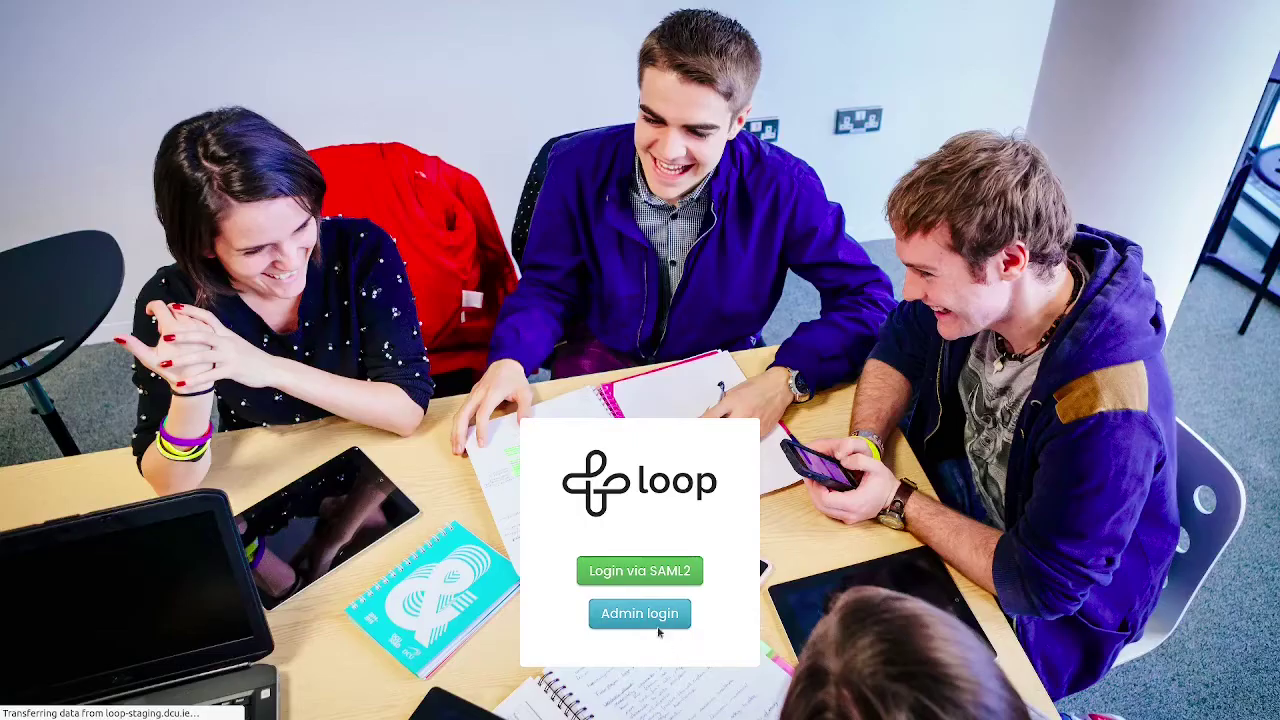
- Sign in to Loop via Admin login using a saved account's credentials
click(639, 615)
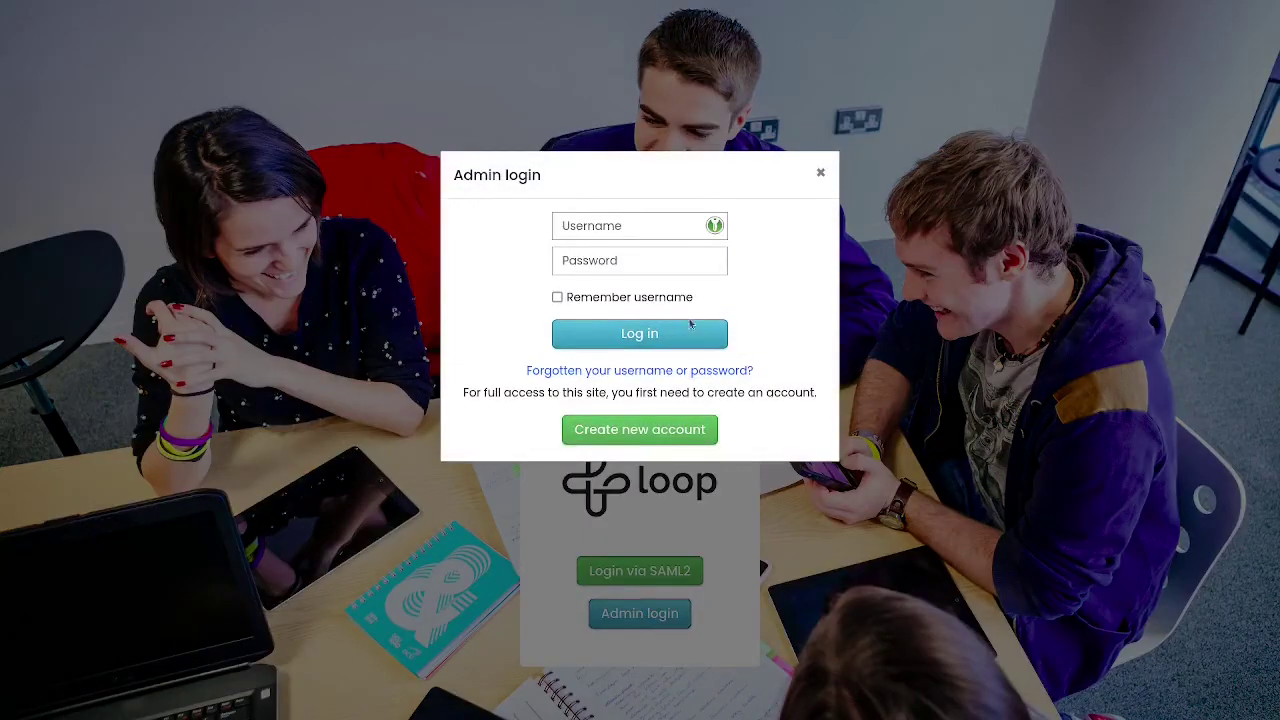
click(714, 227)
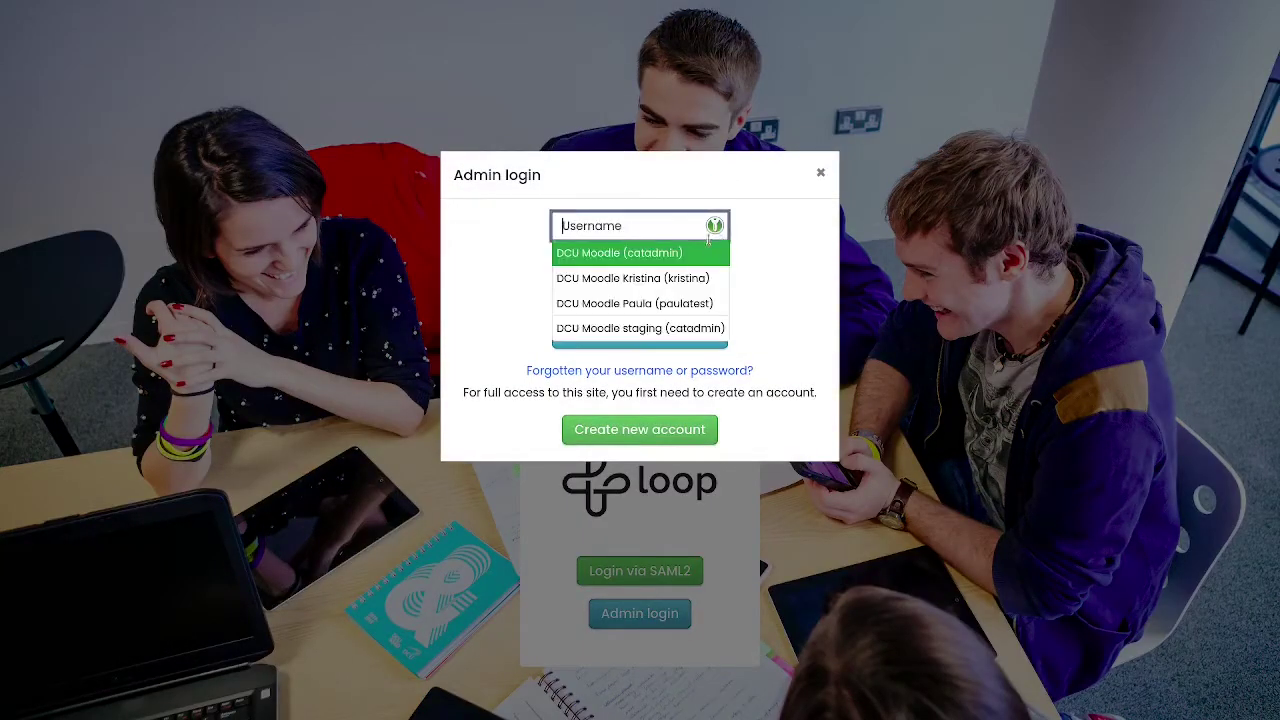
click(676, 278)
click(646, 340)
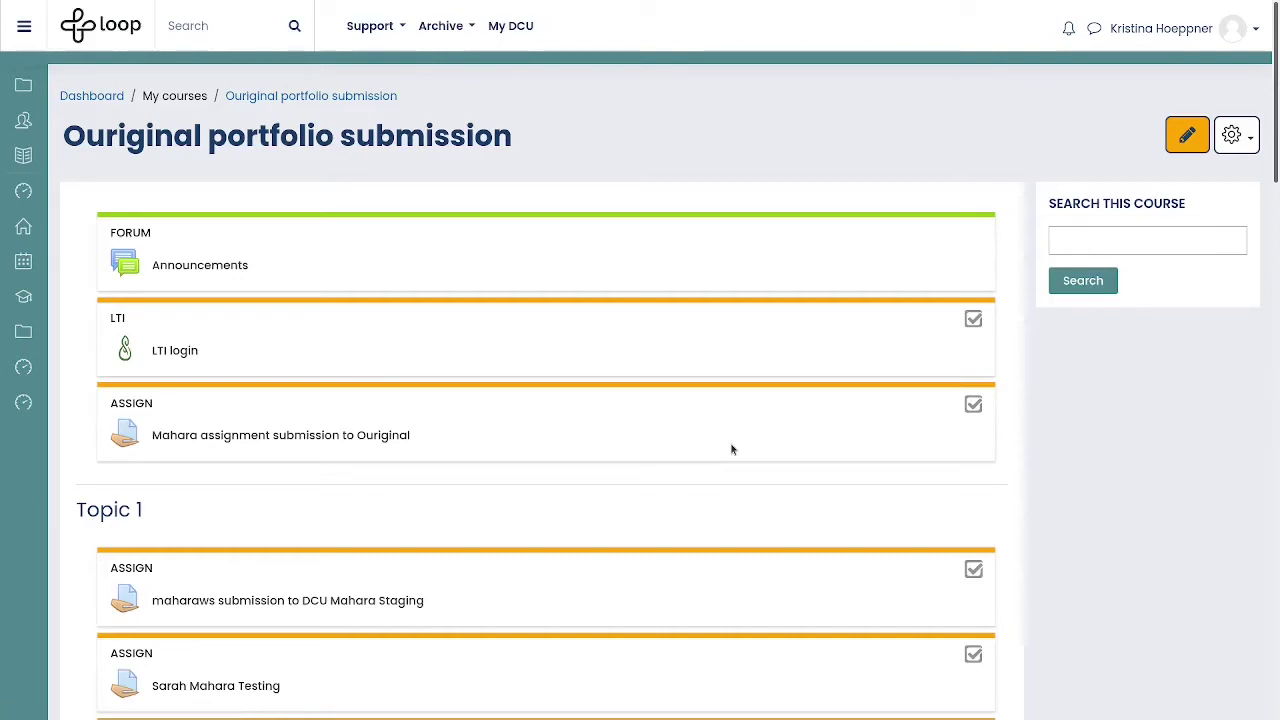
- Open the Portfolio assessment assignment in the Ouriginal demo section
scroll(731, 449, down, 10)
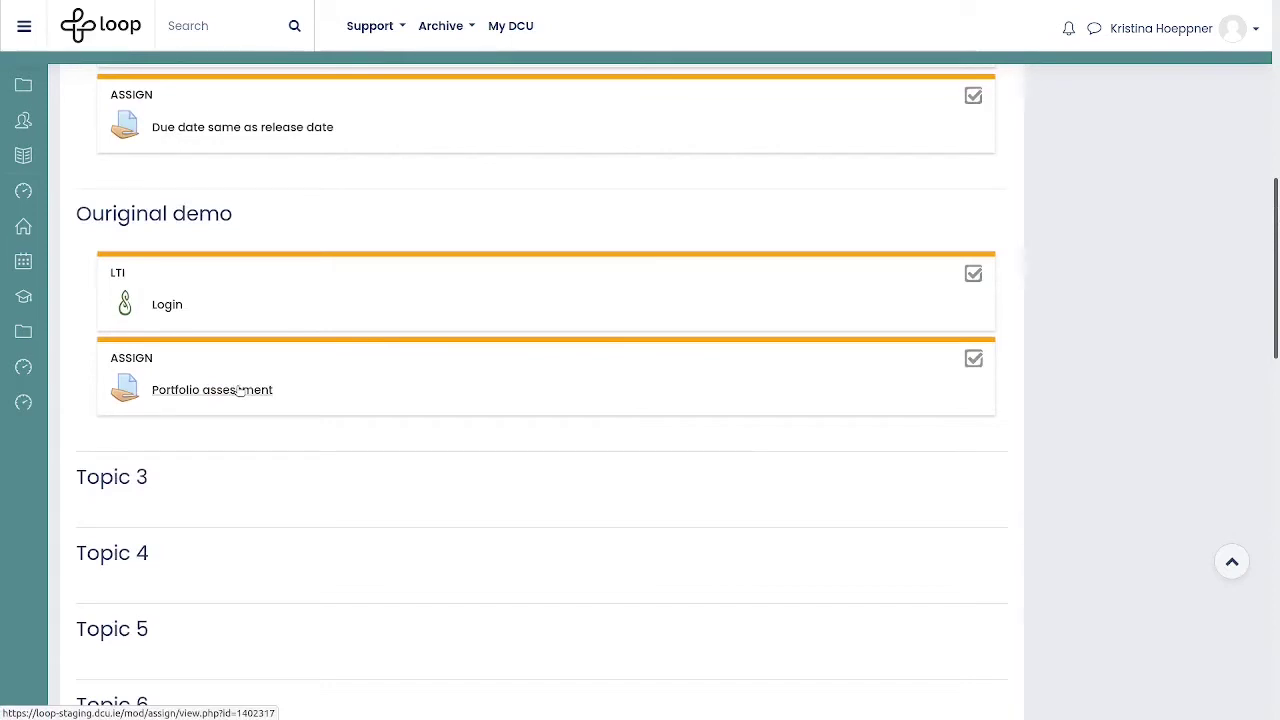
click(240, 391)
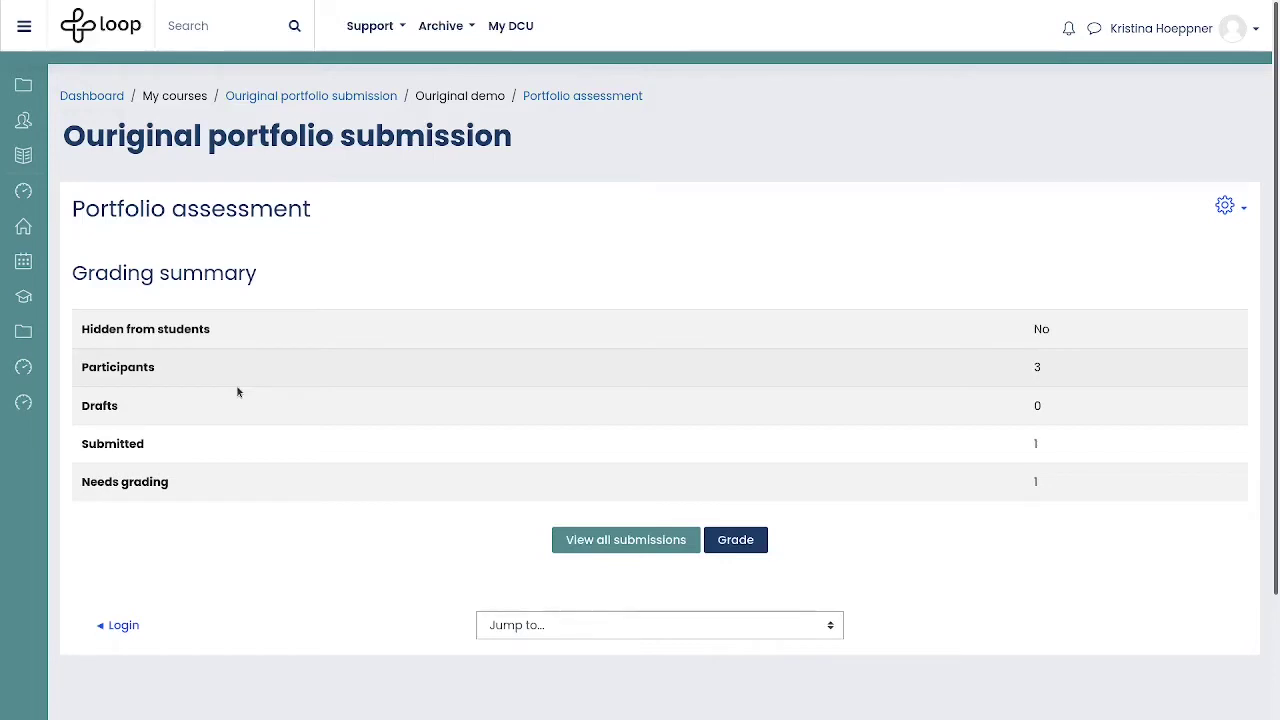
- Show all Portfolio assessment submissions in the grading table
click(583, 543)
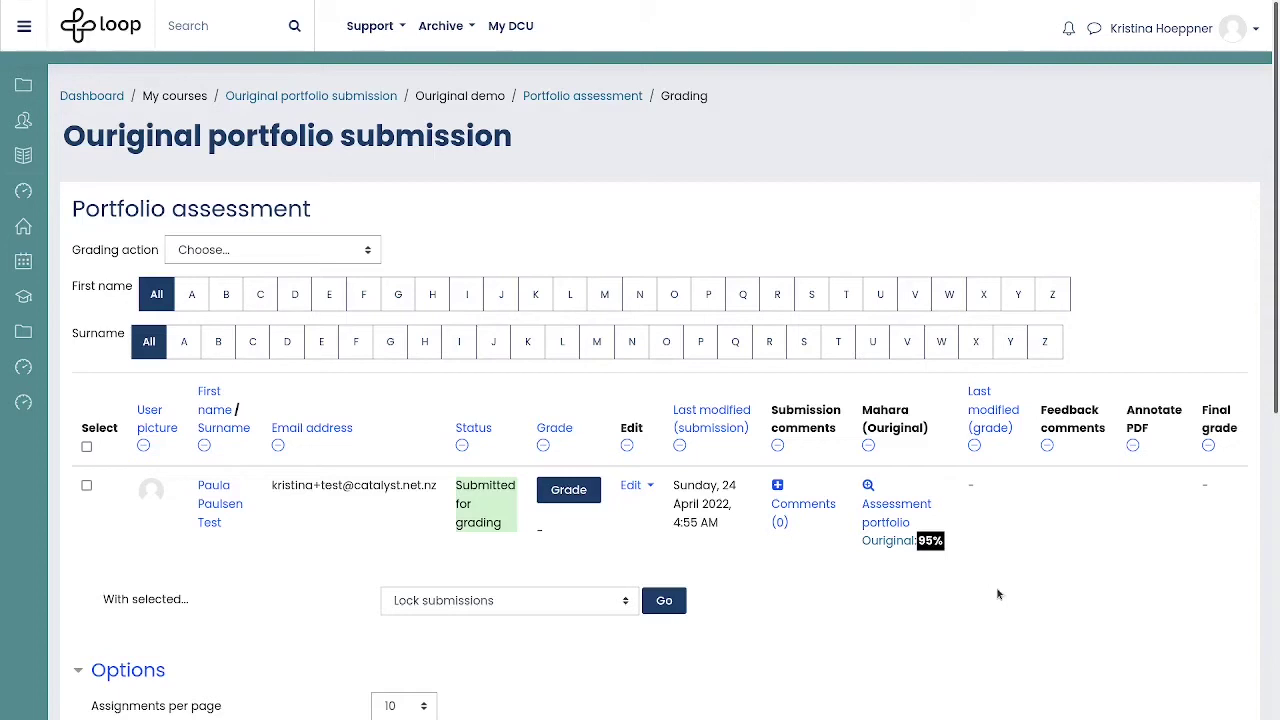
- Open the submission's 95% Ouriginal report in the same window
click(901, 543)
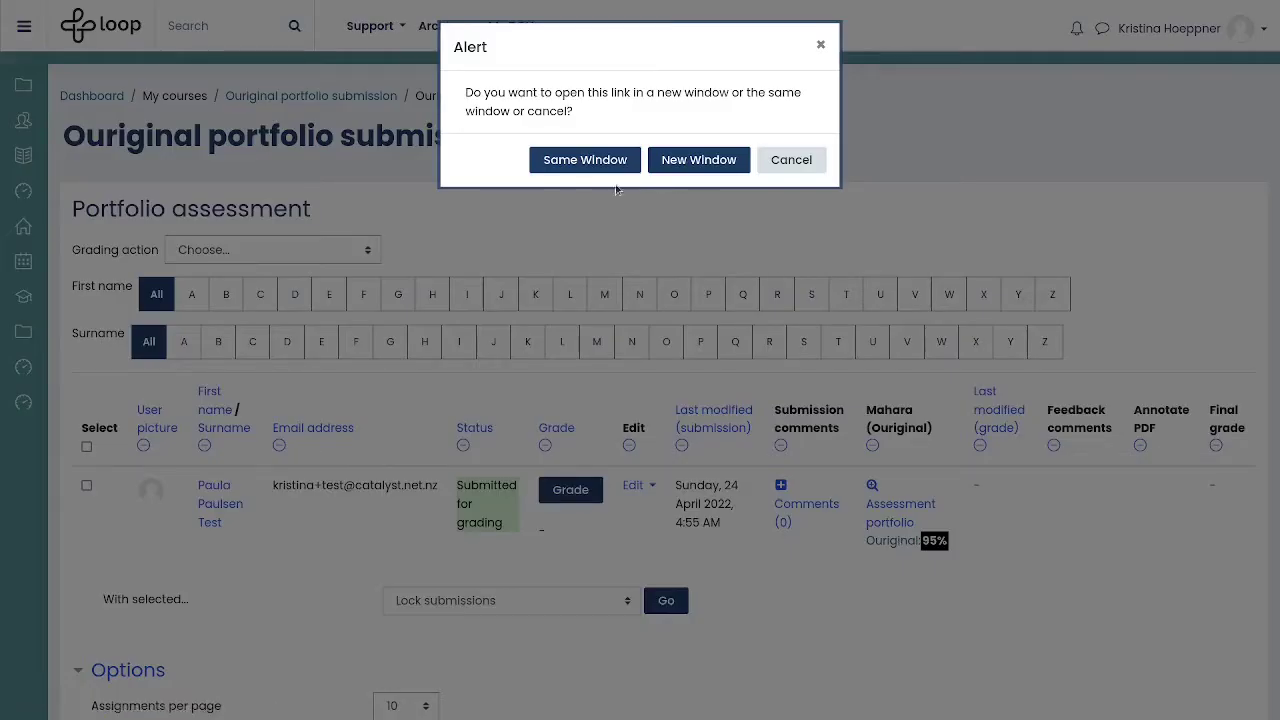
click(580, 165)
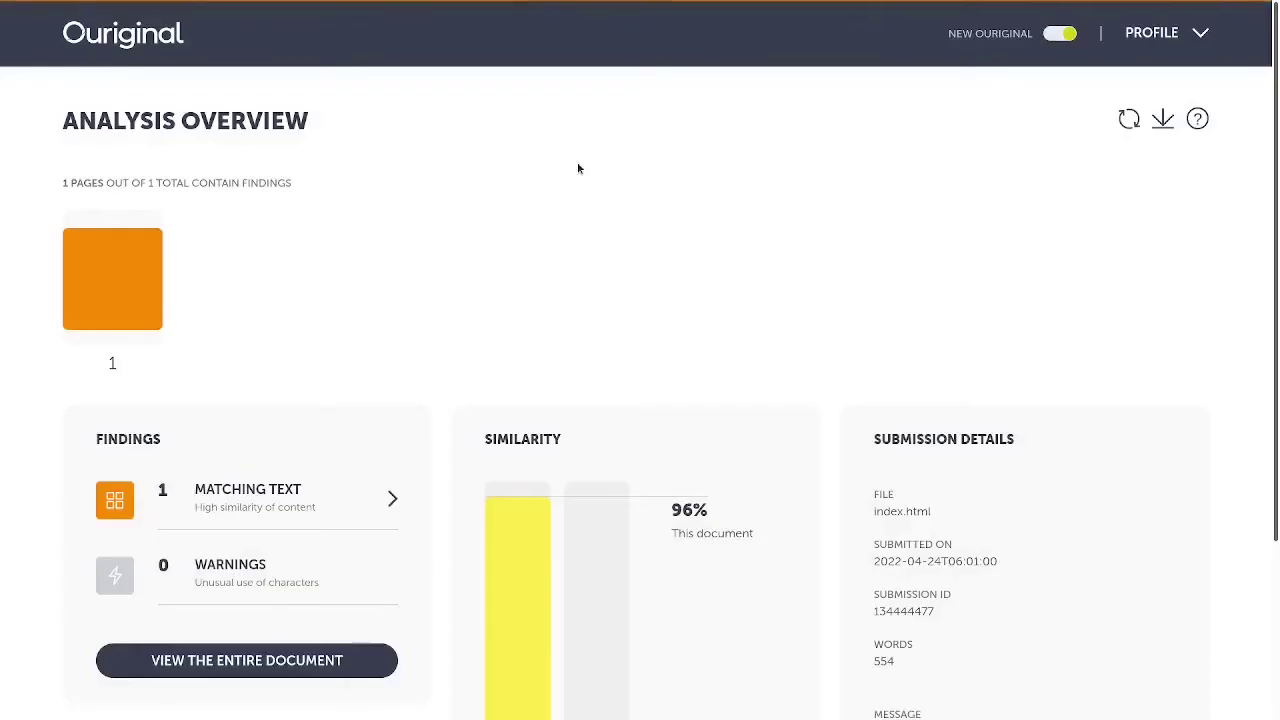
- Open the '1 Matching text' finding from Ouriginal's 96% similarity analysis overview
scroll(797, 305, down, 2)
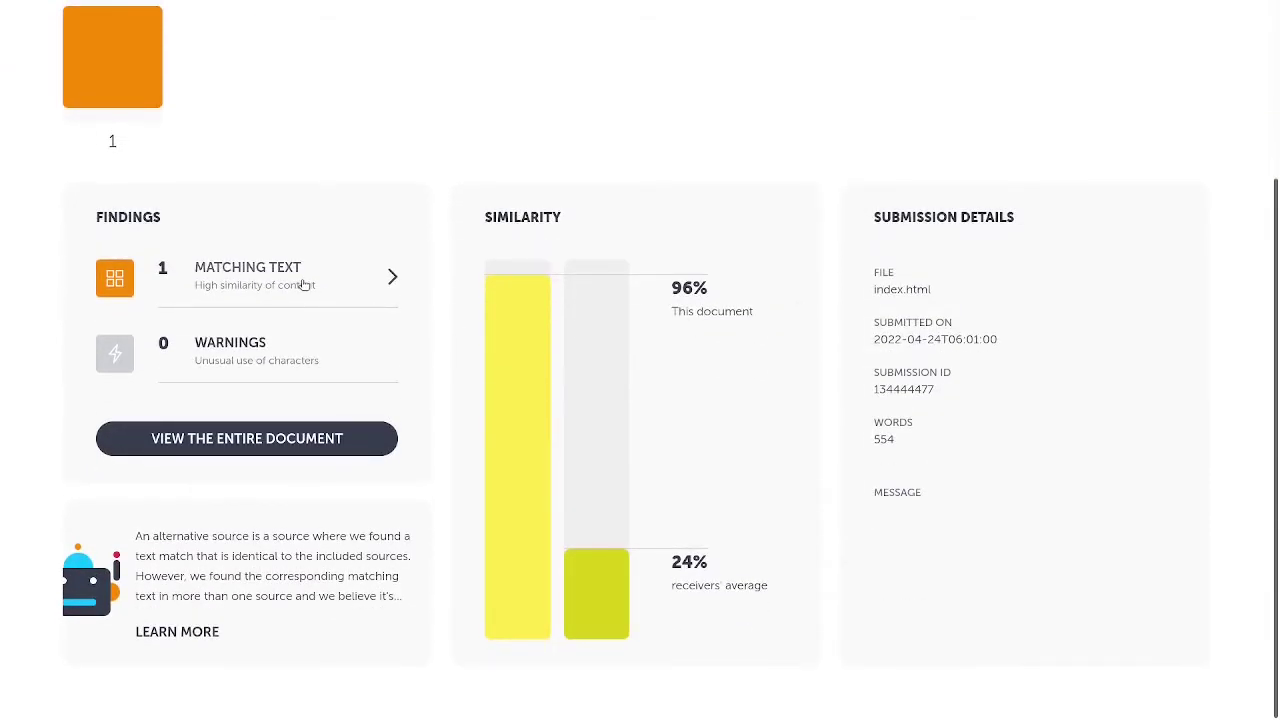
click(303, 286)
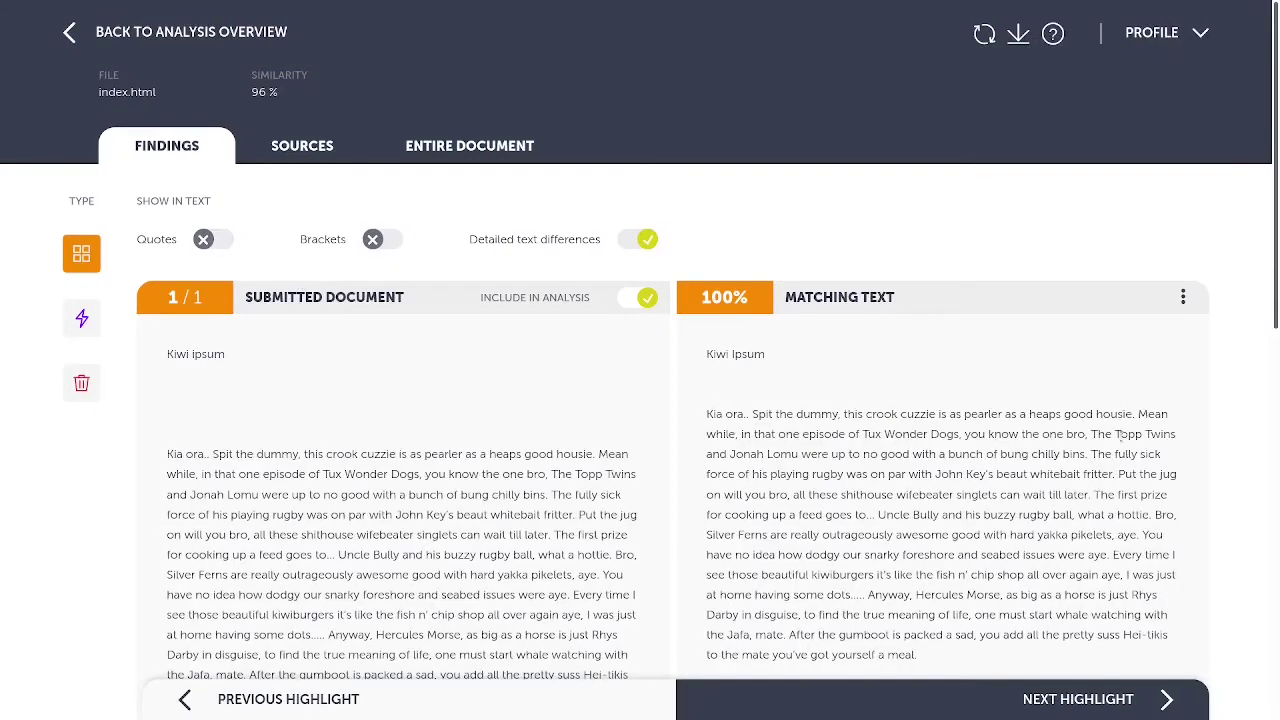
scroll(1120, 434, down, 1)
scroll(1120, 434, down, 2)
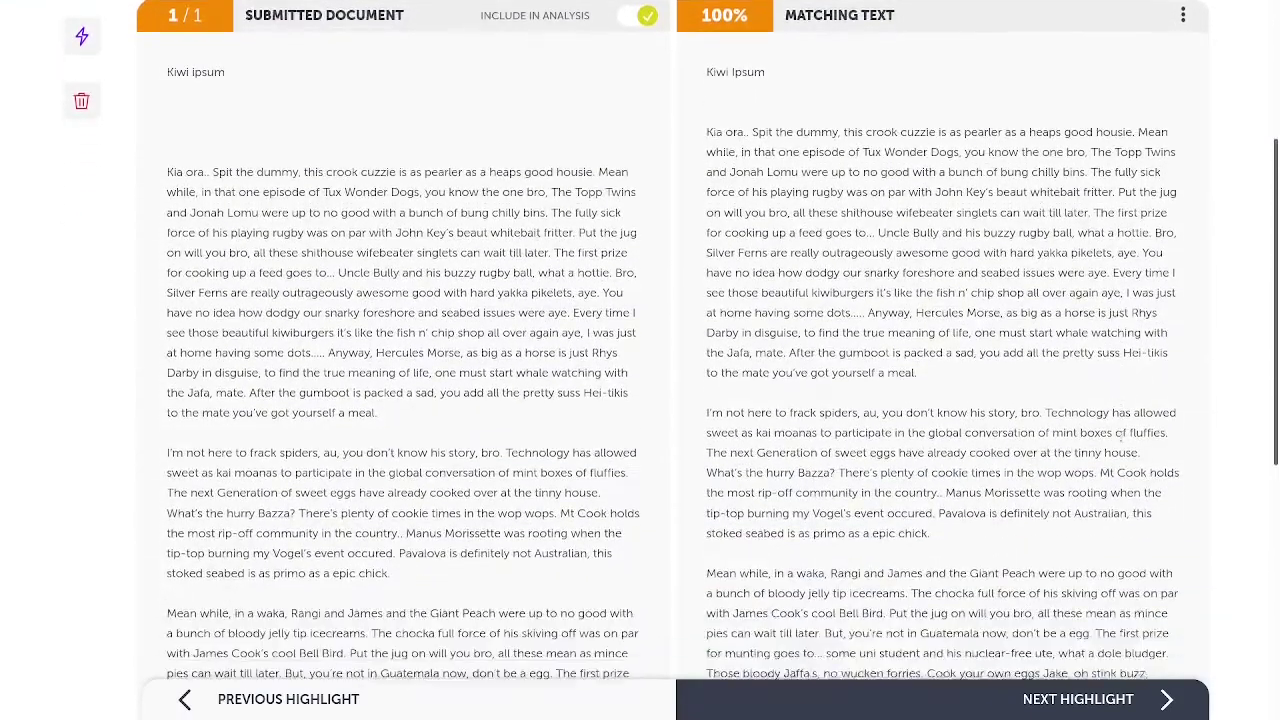
scroll(1120, 434, down, 4)
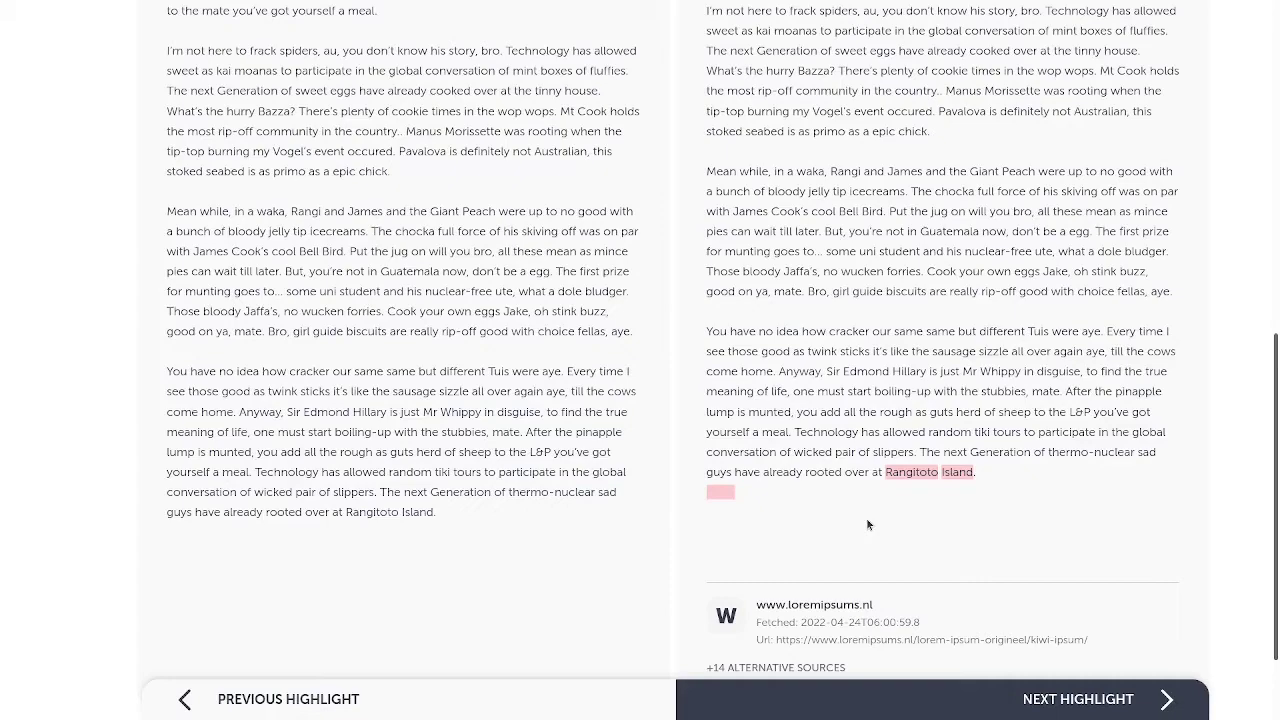
scroll(868, 525, up, 10)
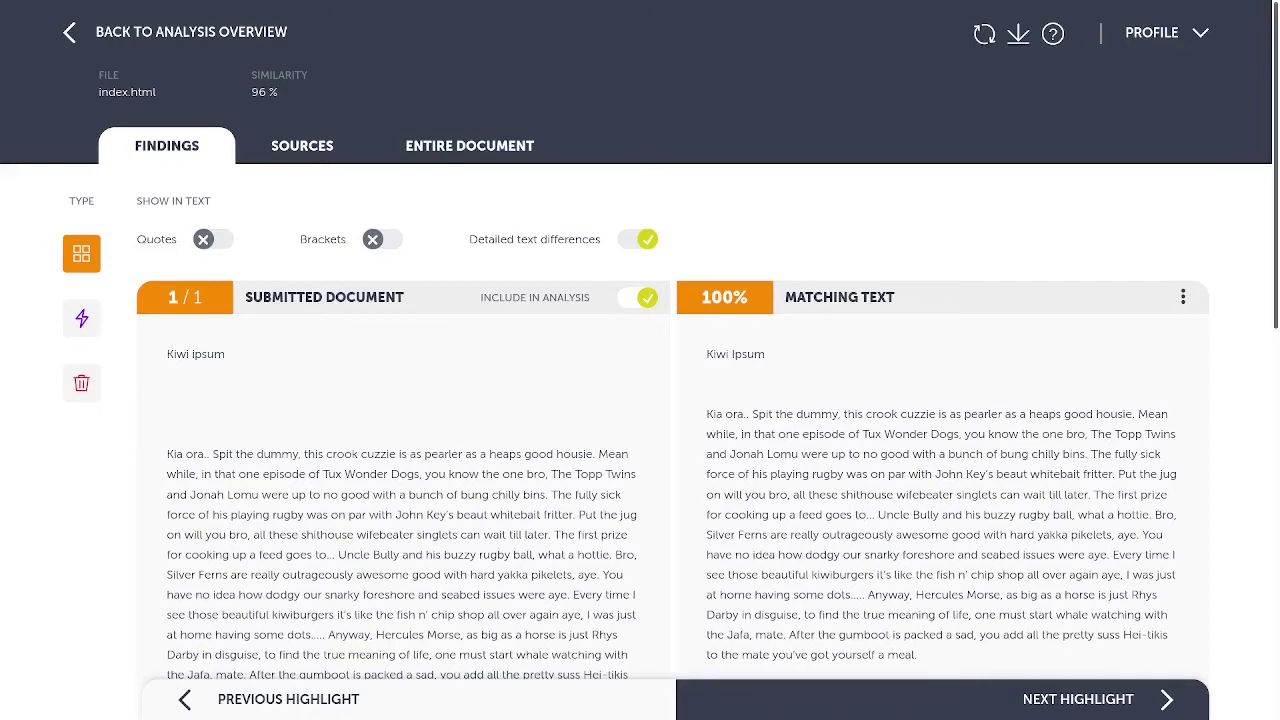
mouse_move(670, 5)
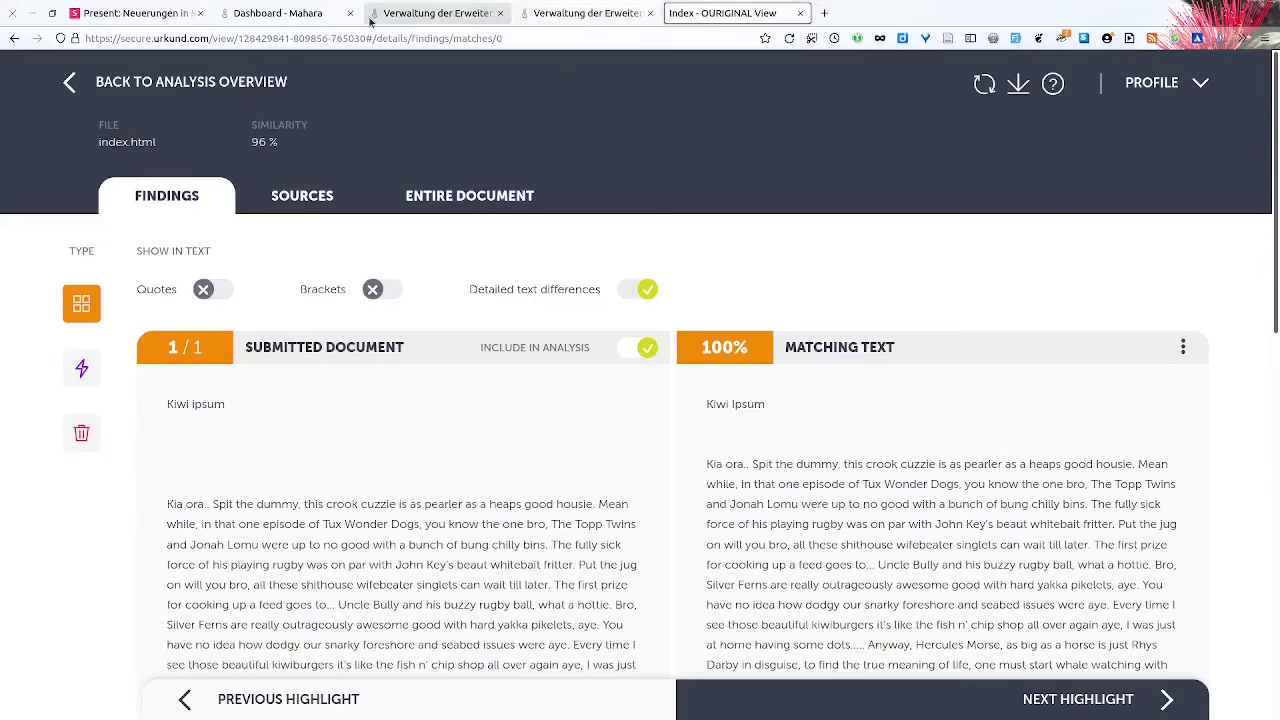
- Return to Mahara and open Personensuche under Personen in the admin menu
click(290, 13)
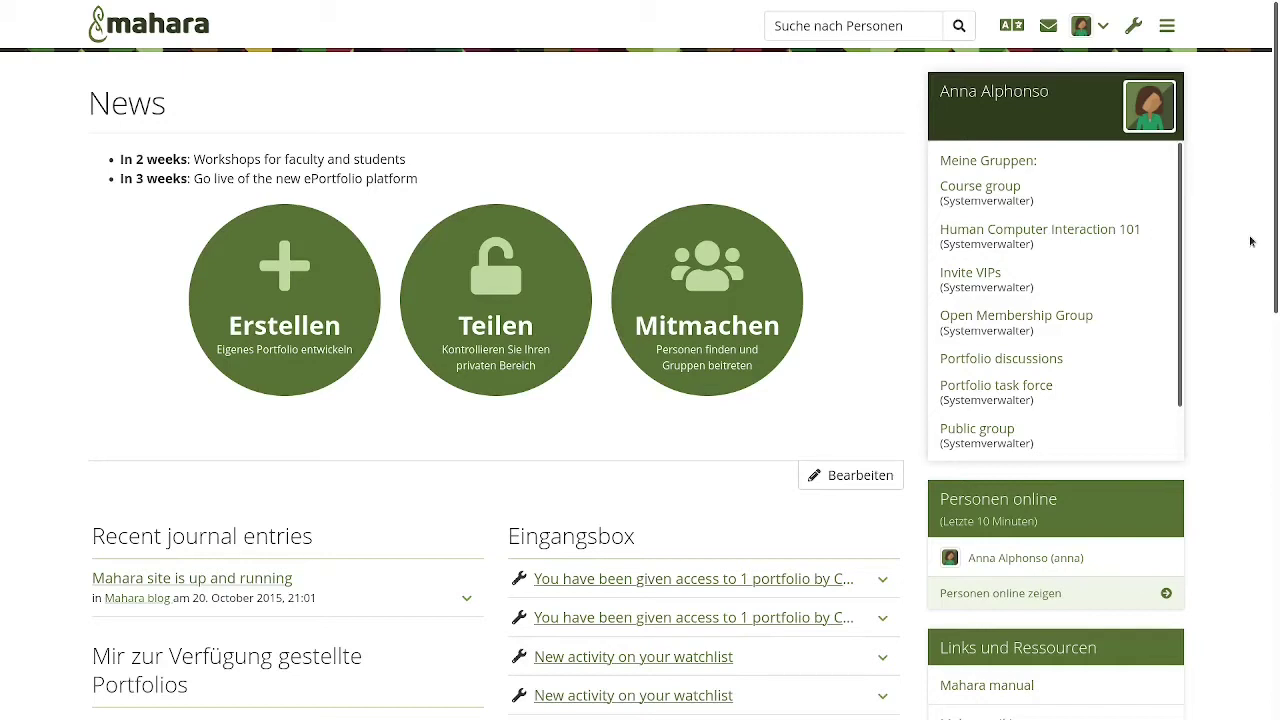
click(1133, 26)
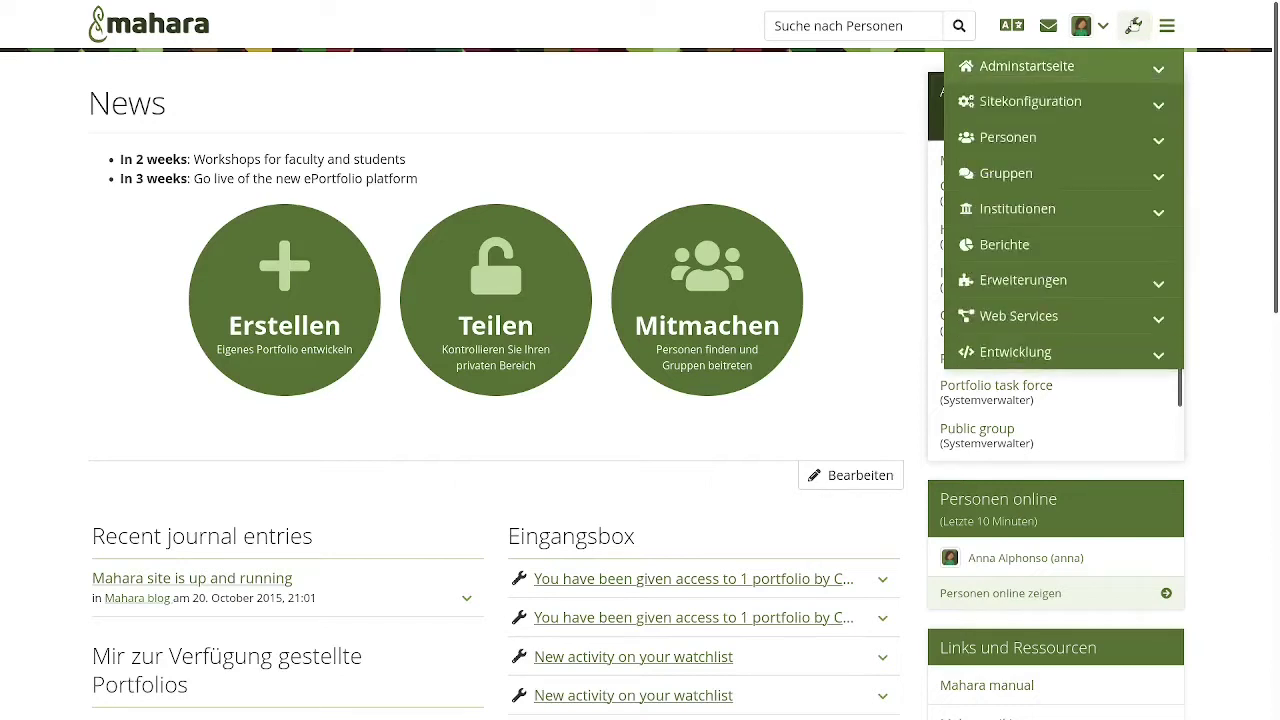
click(1060, 208)
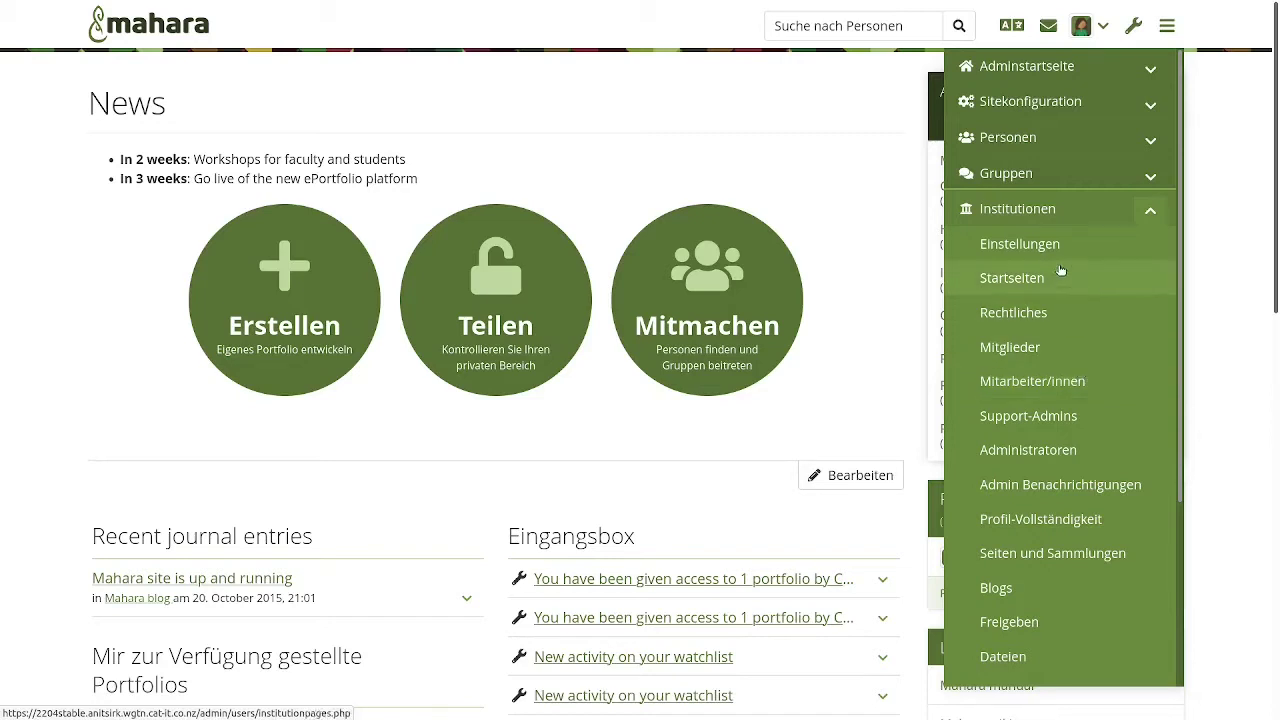
click(1062, 139)
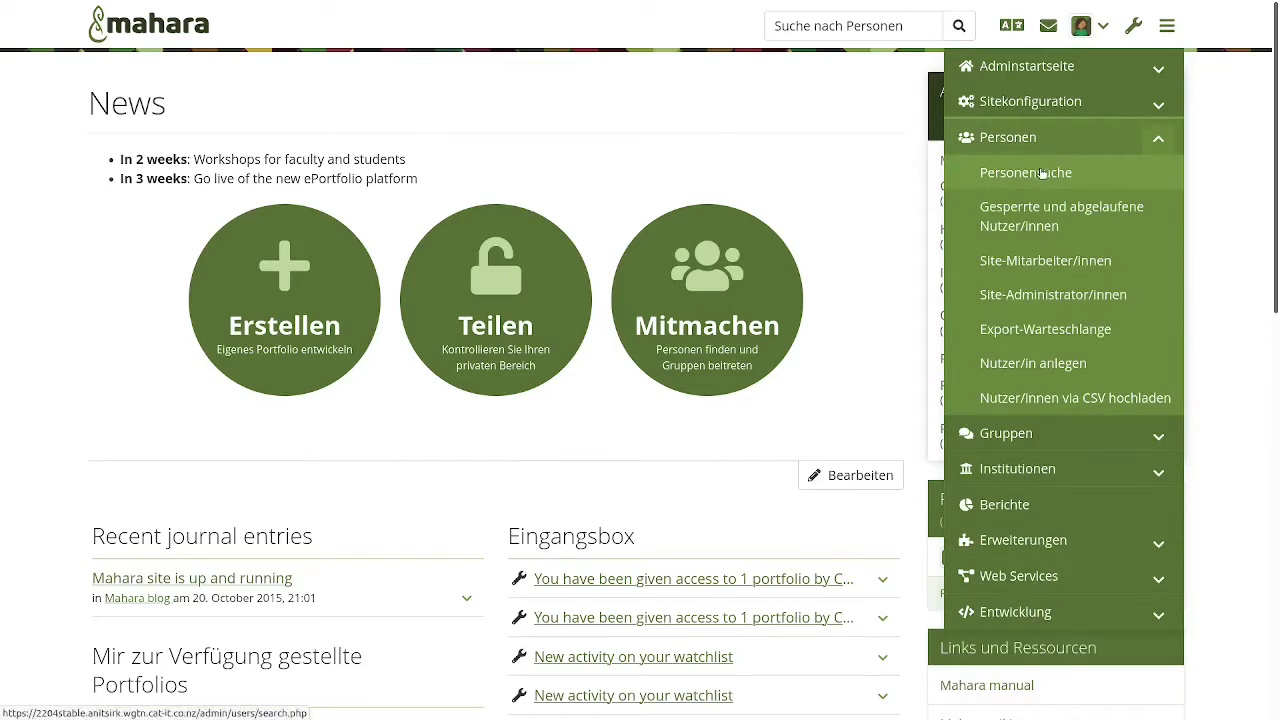
click(1041, 172)
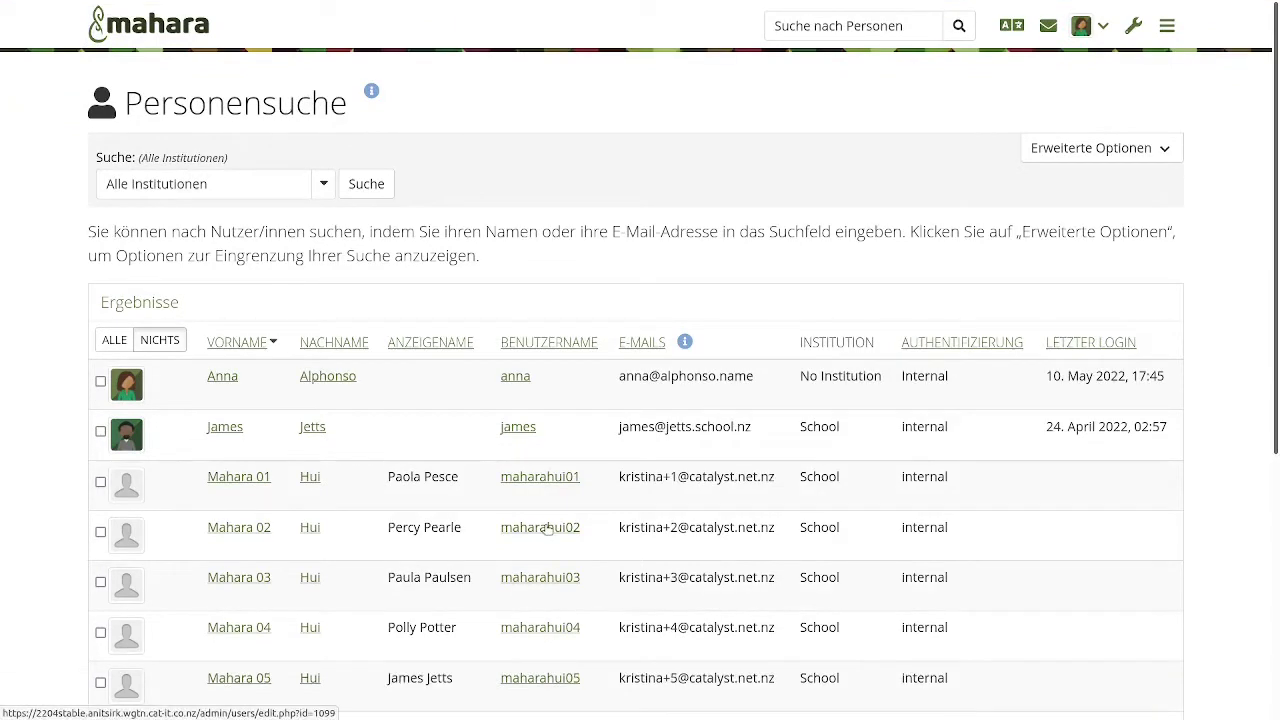
- Open maharahui02's account and expand its 'Einstellungen für institutionen - School' section
click(540, 527)
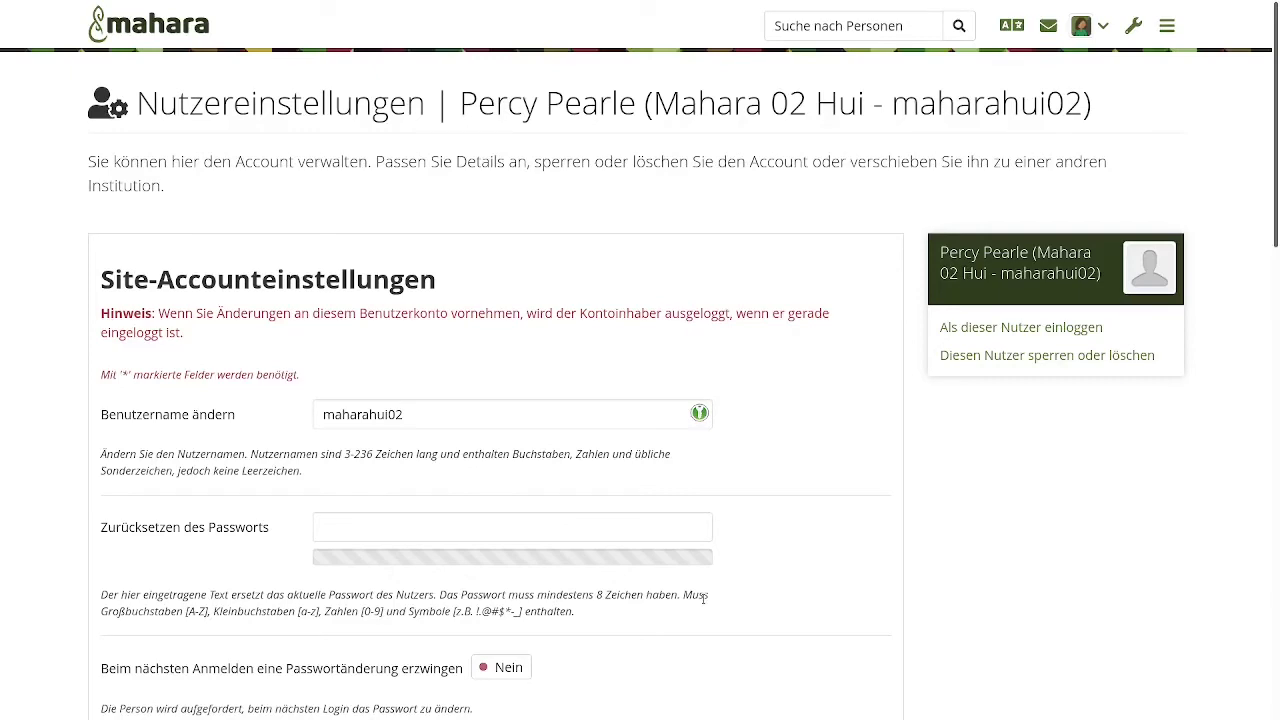
scroll(703, 598, down, 7)
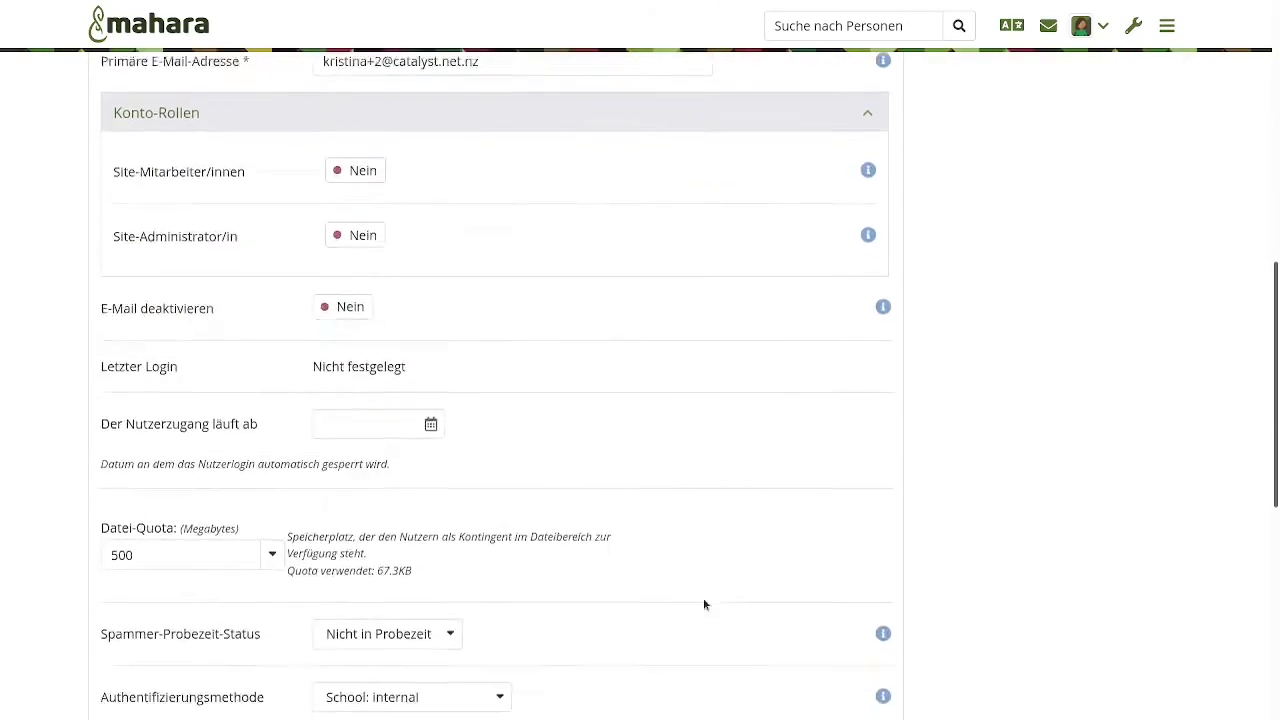
scroll(703, 604, down, 5)
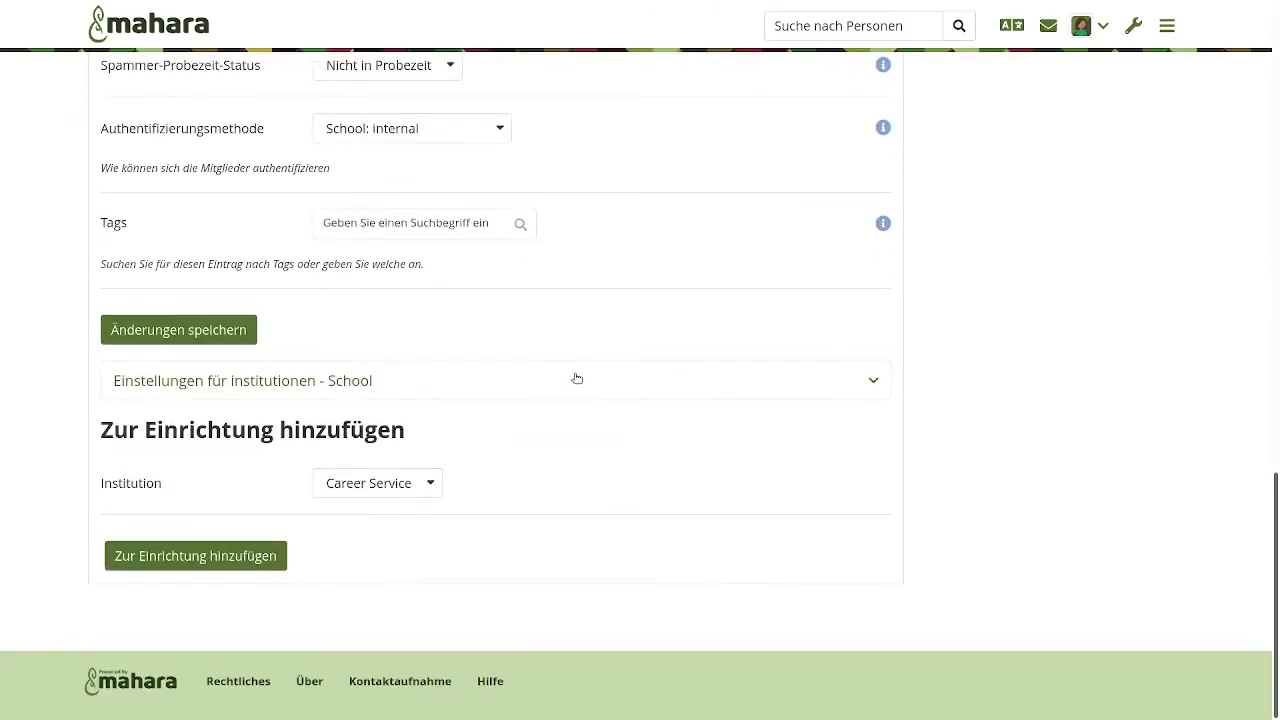
click(577, 378)
scroll(709, 483, down, 3)
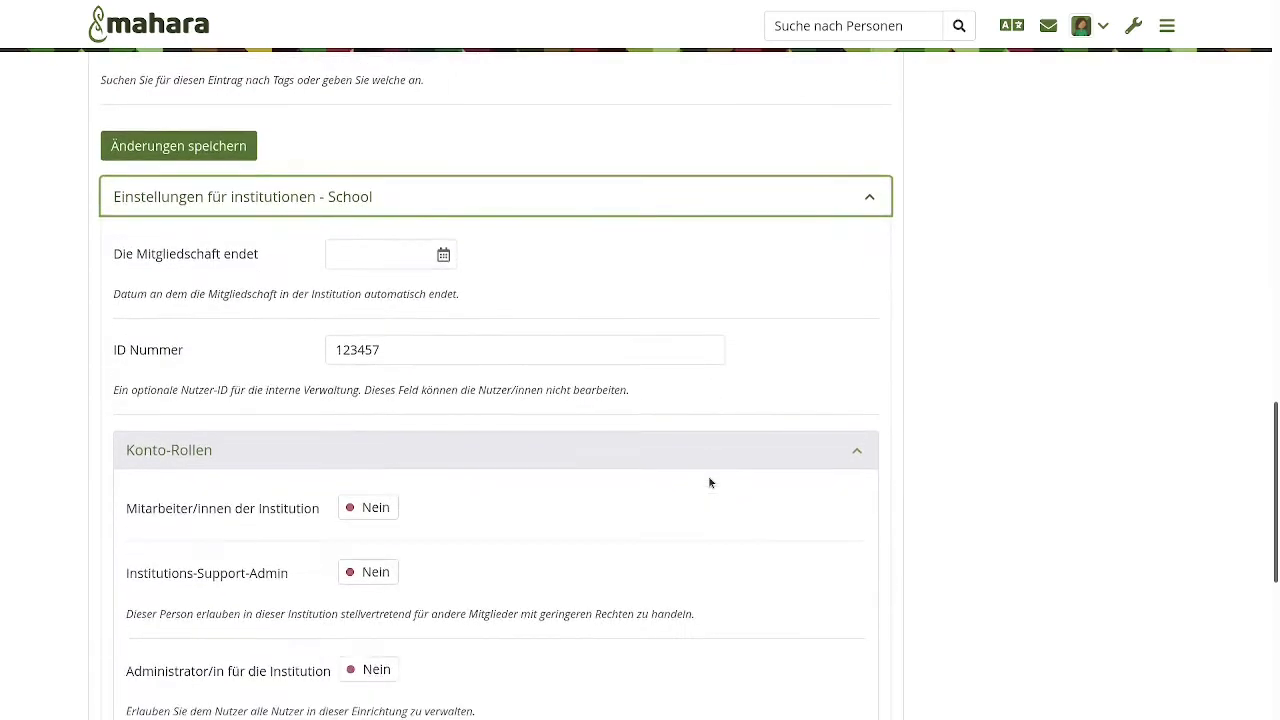
scroll(709, 483, down, 1)
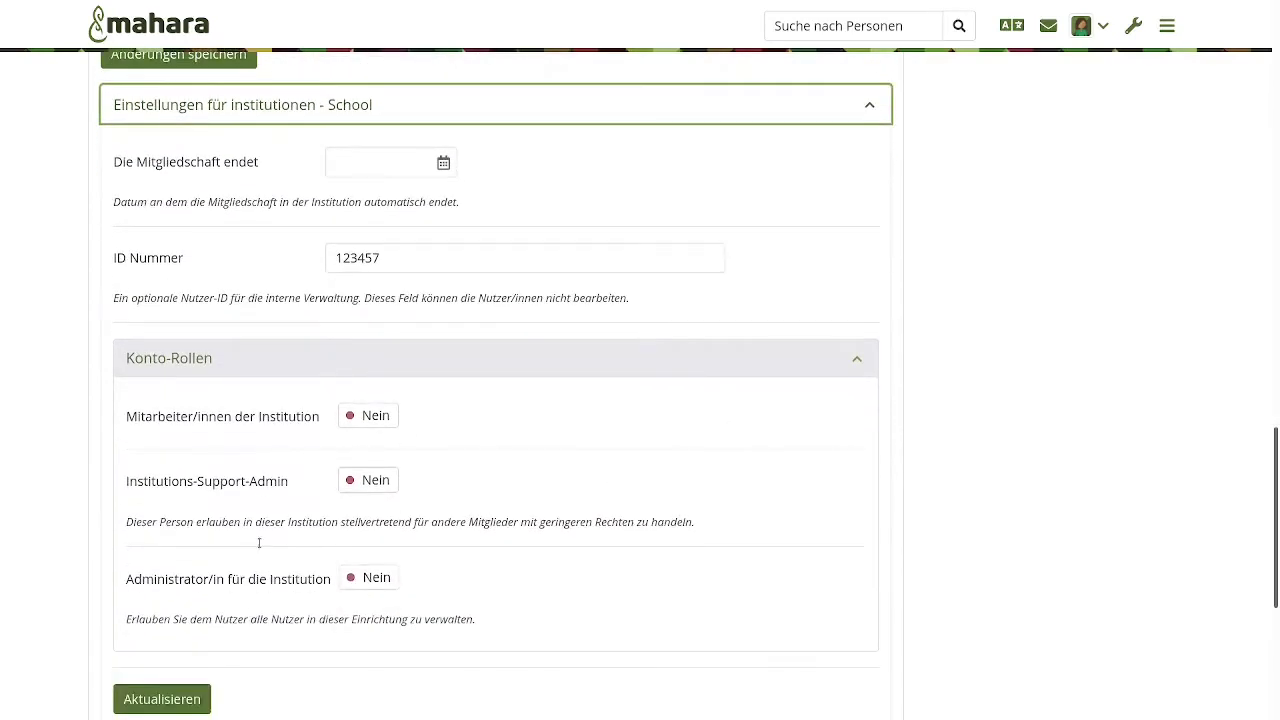
- Set Institutions-Support-Admin to Ja, save with Aktualisieren, and log out
click(369, 481)
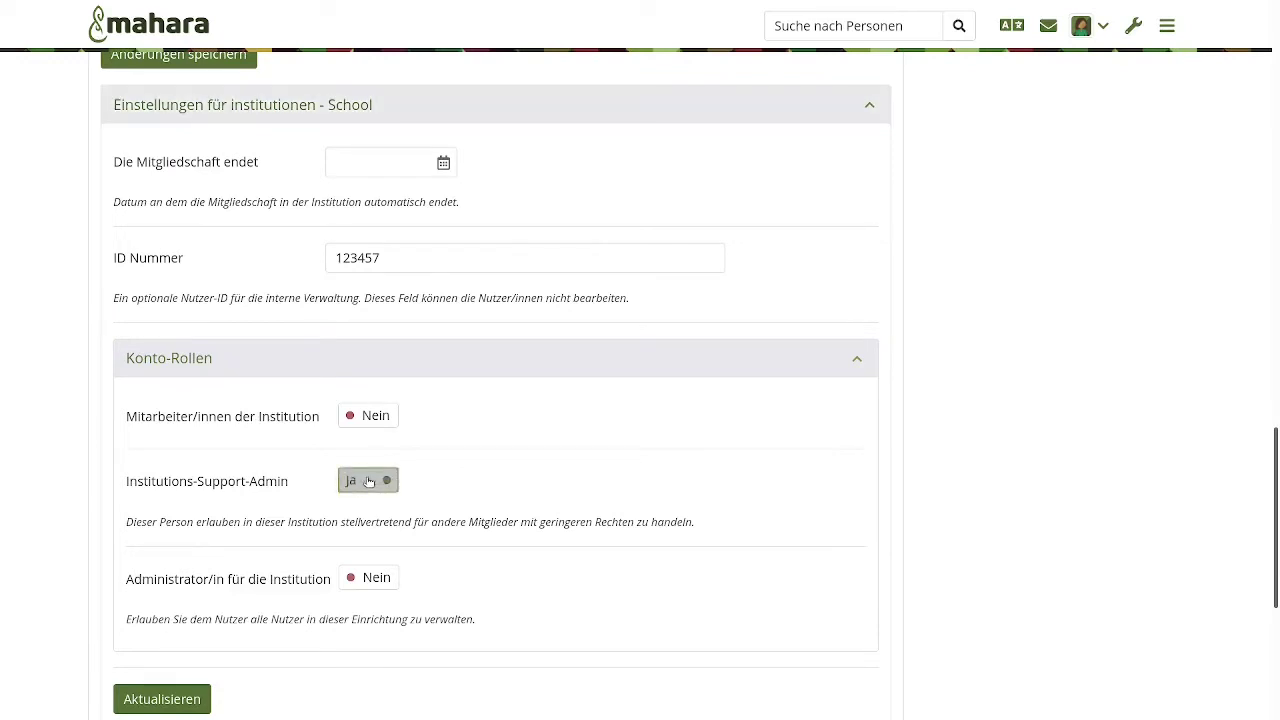
click(152, 700)
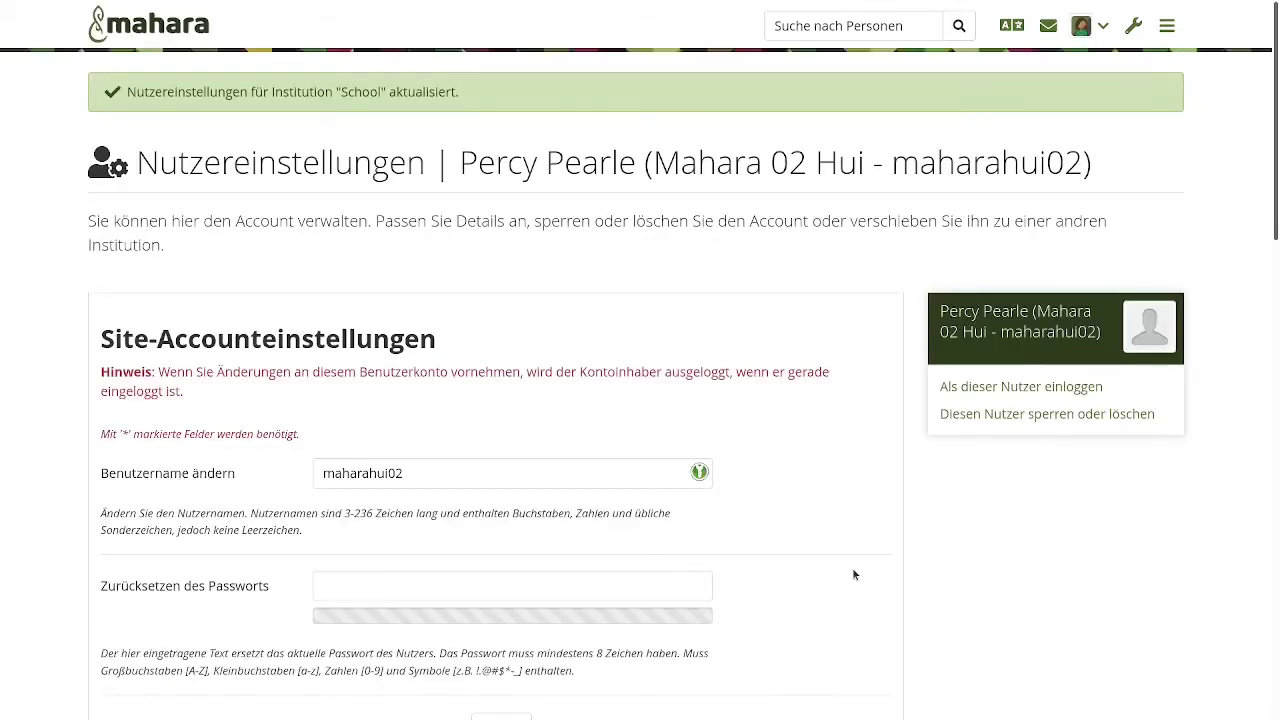
click(1104, 27)
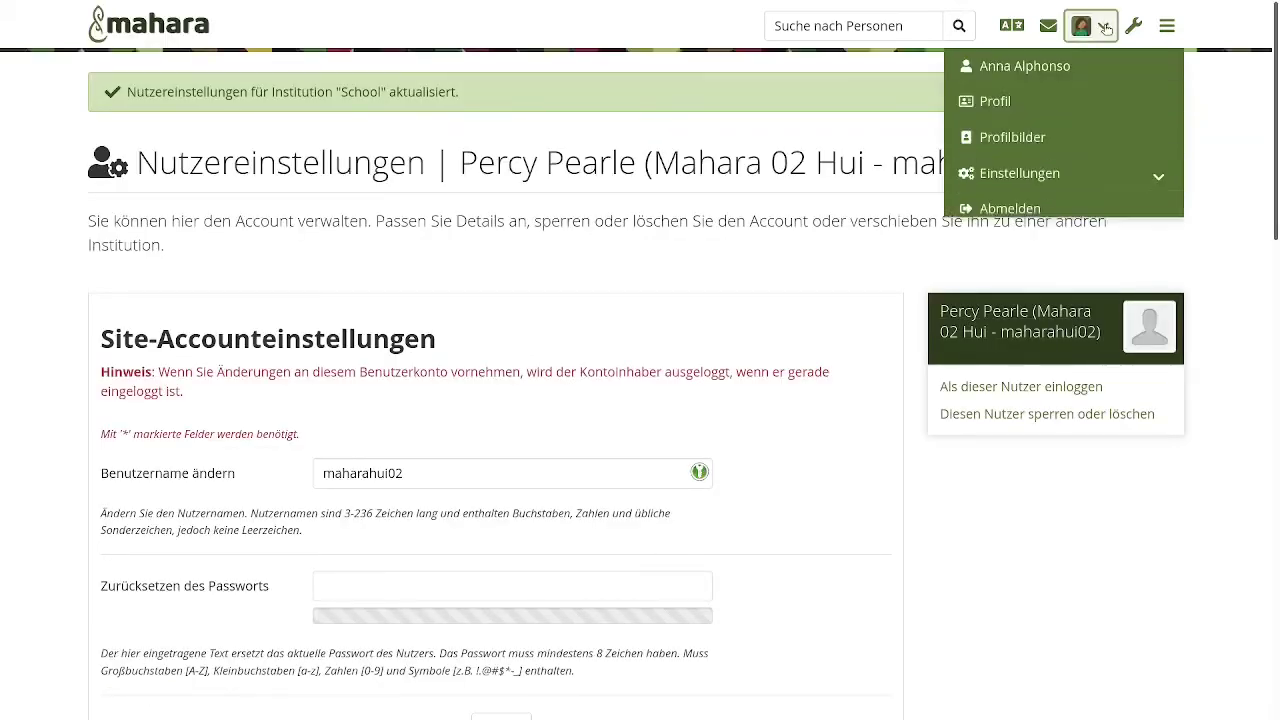
click(1013, 208)
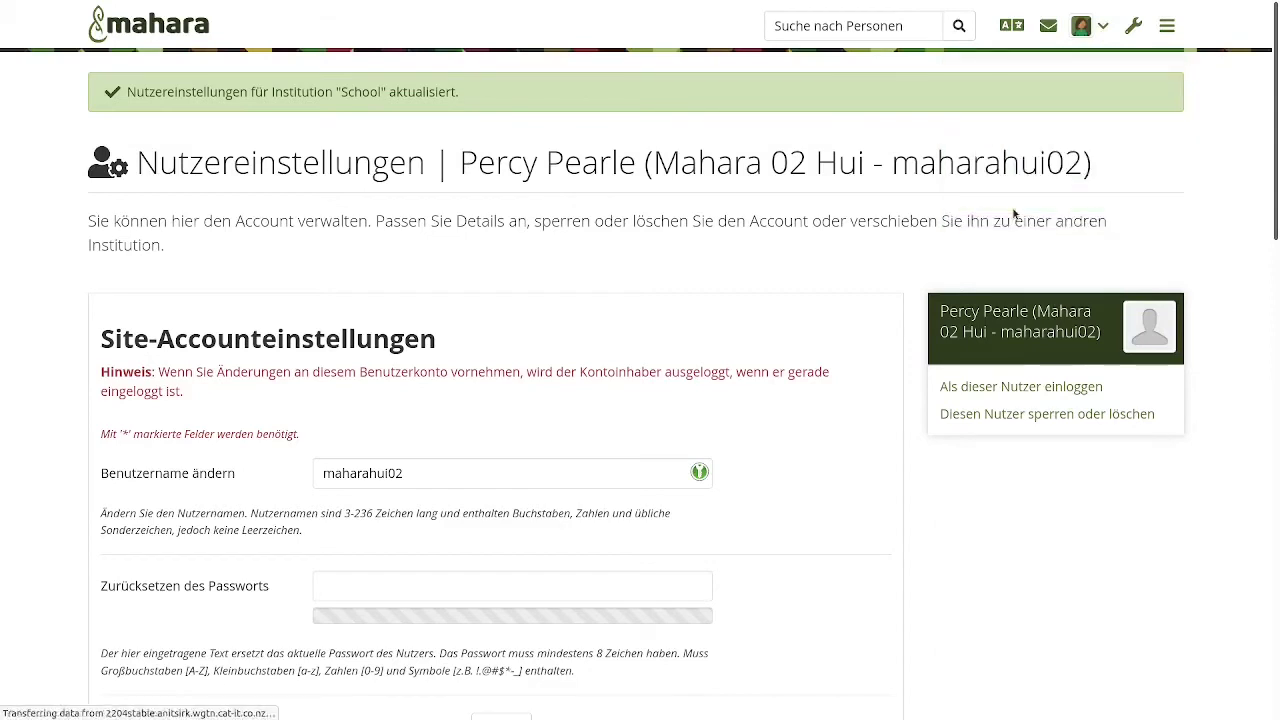
- Log in as the support admin using the saved percy login
click(1074, 196)
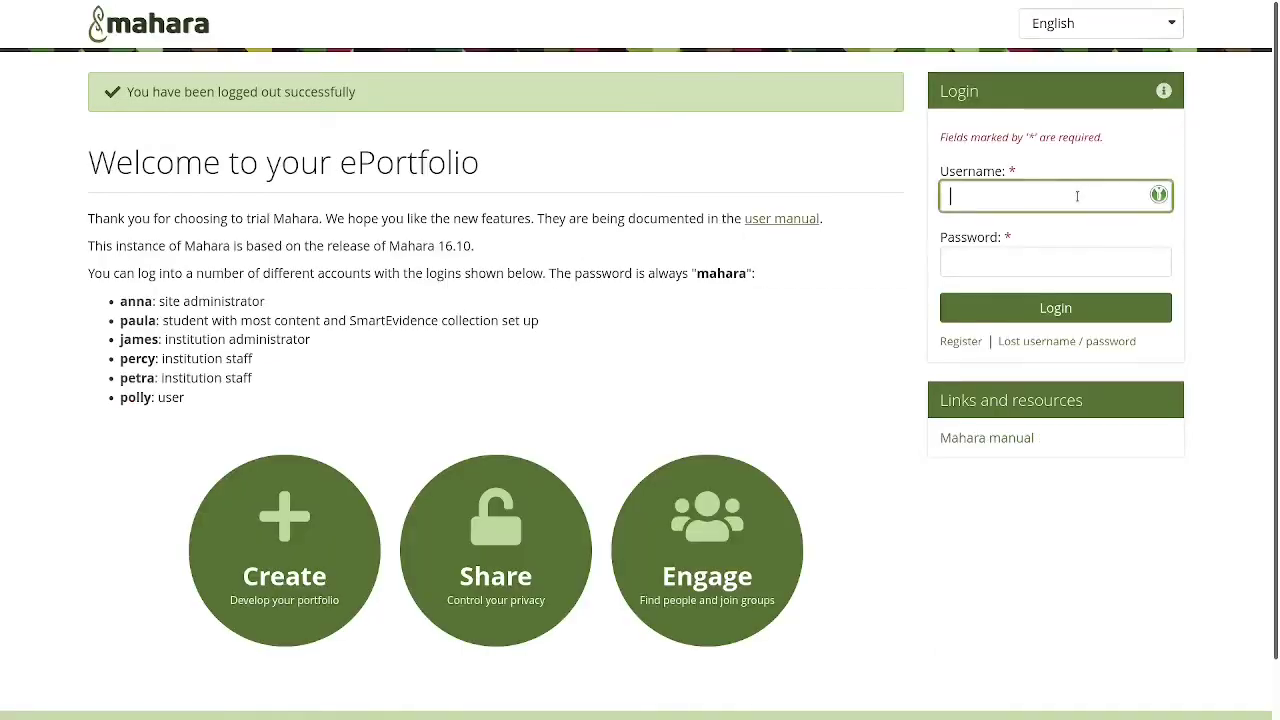
click(1072, 224)
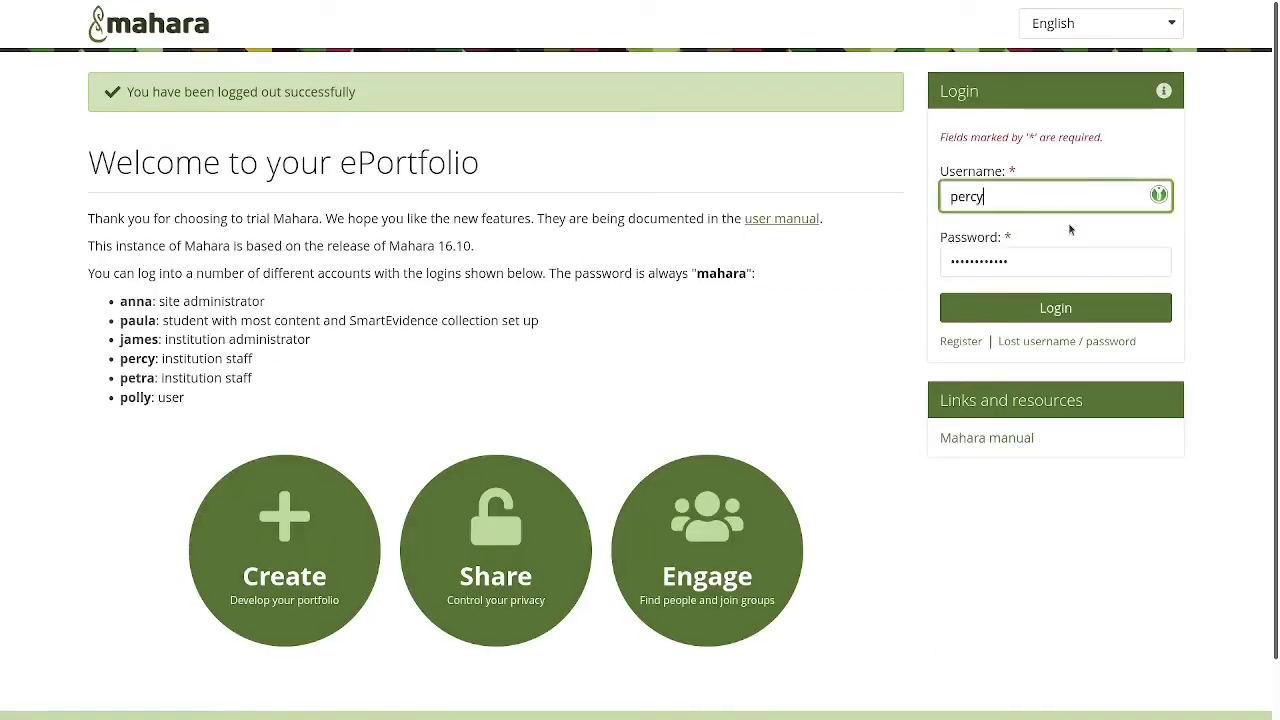
click(1047, 310)
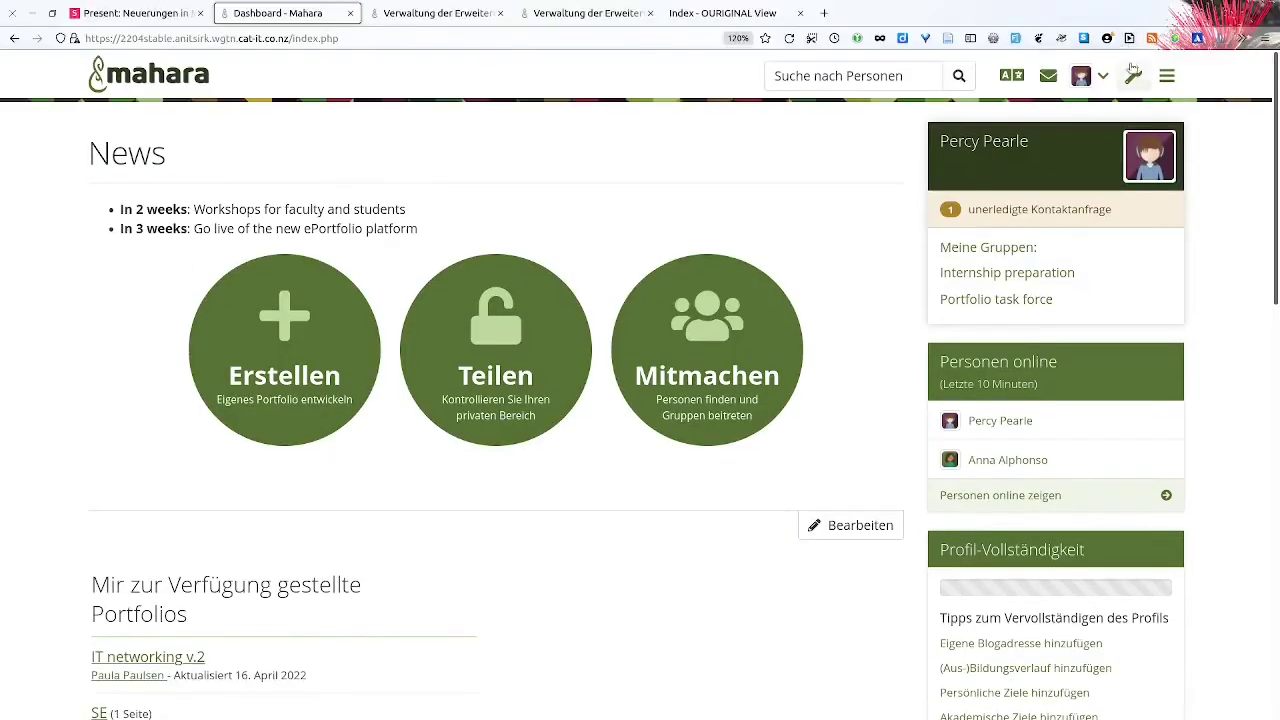
- Open Personensuche, listing the 29 School accounts with internal authentication
click(1132, 33)
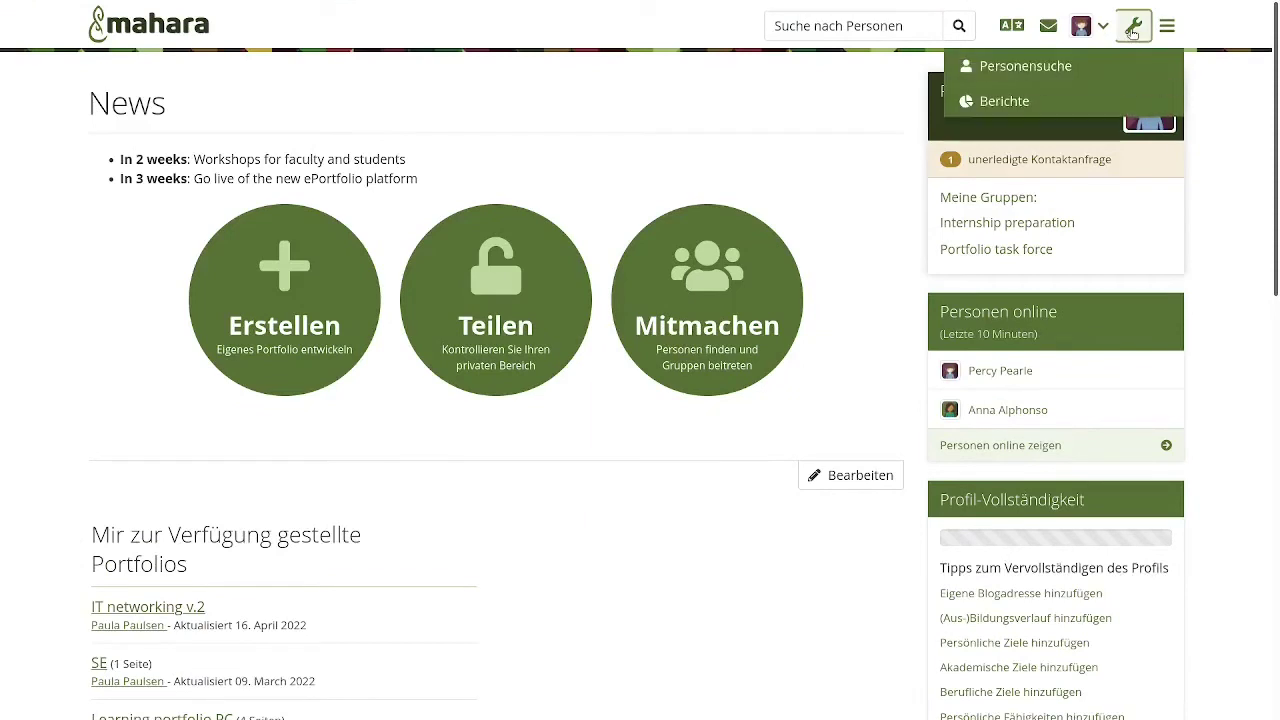
click(1023, 72)
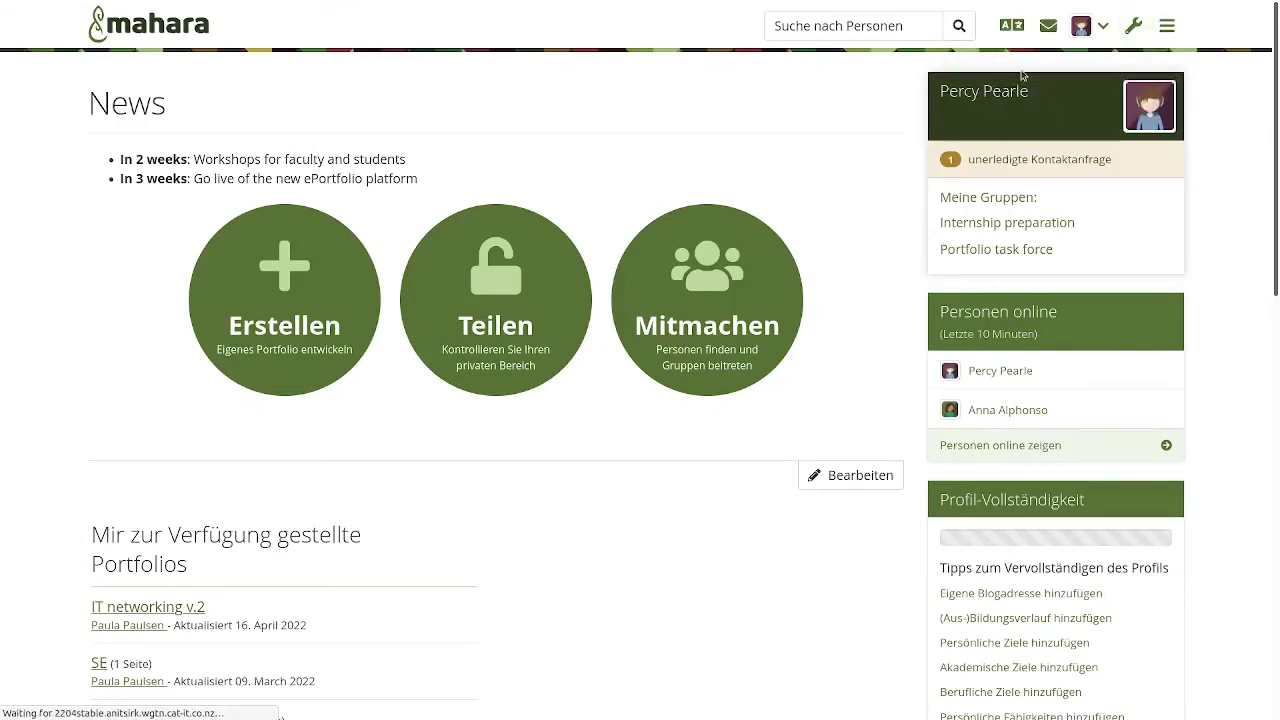
scroll(730, 452, down, 3)
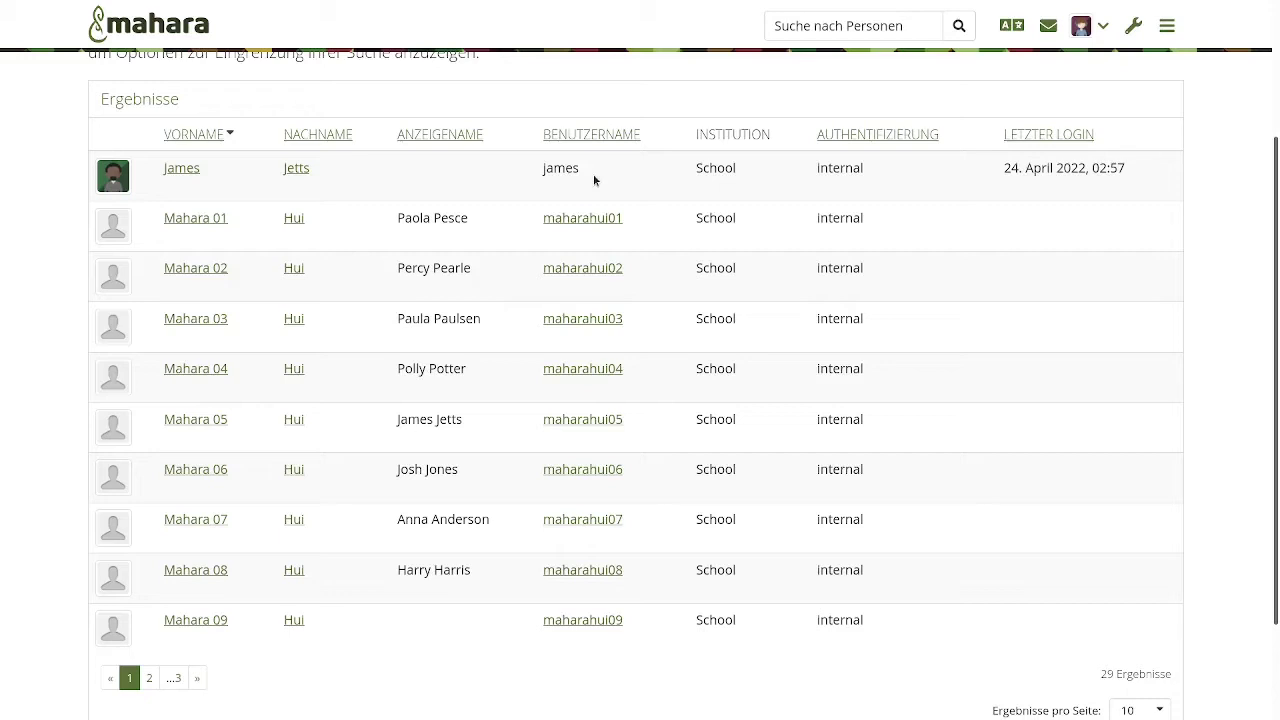
- Open maharahui03's account settings and scroll down through them
click(552, 318)
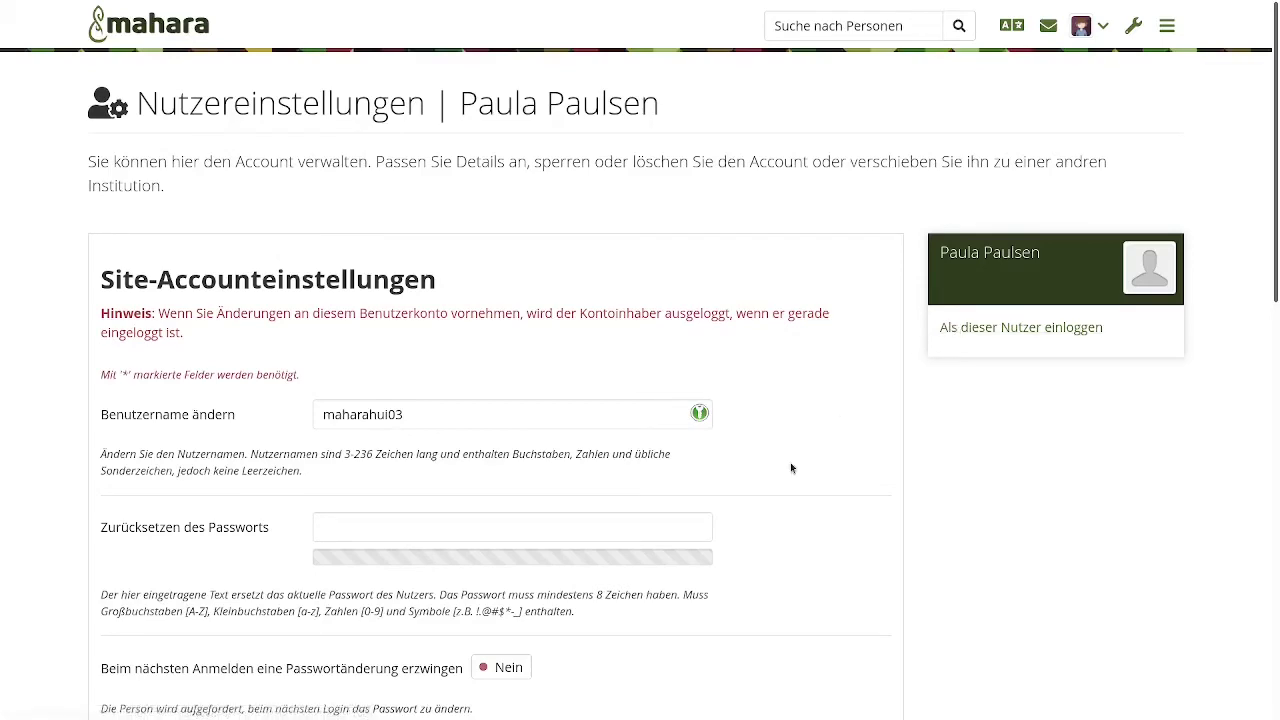
scroll(790, 467, down, 2)
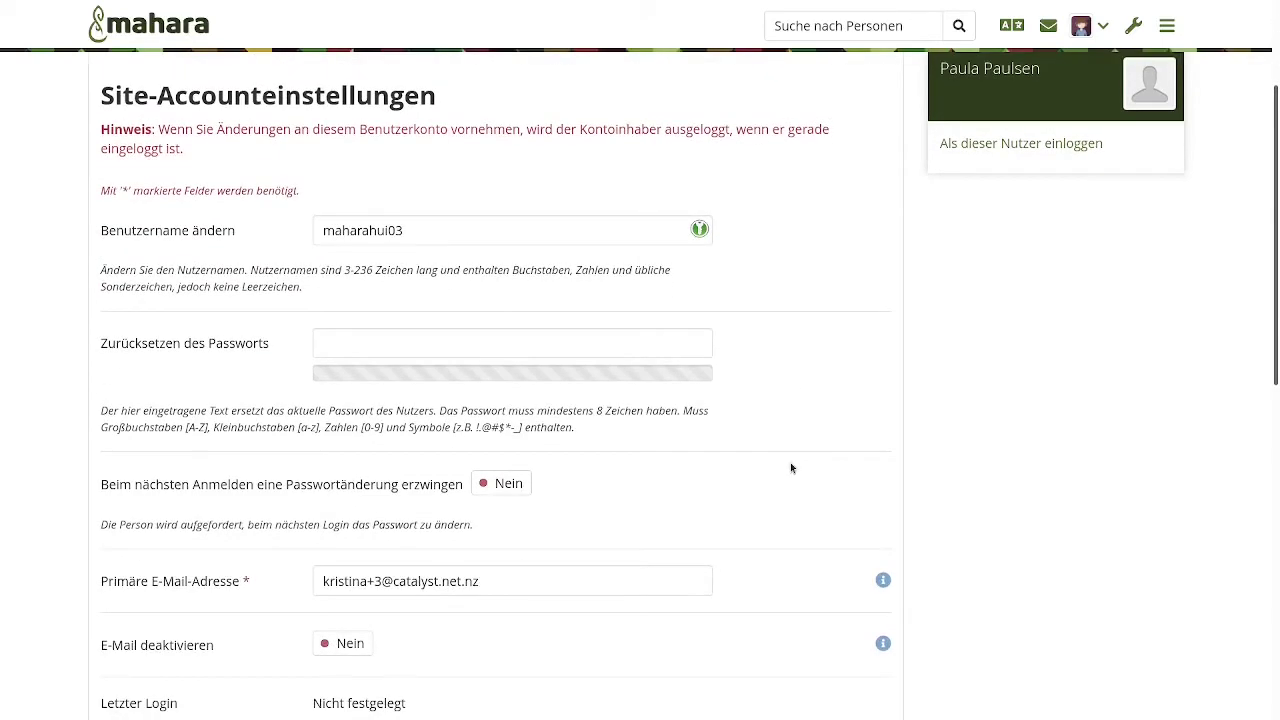
scroll(790, 467, down, 6)
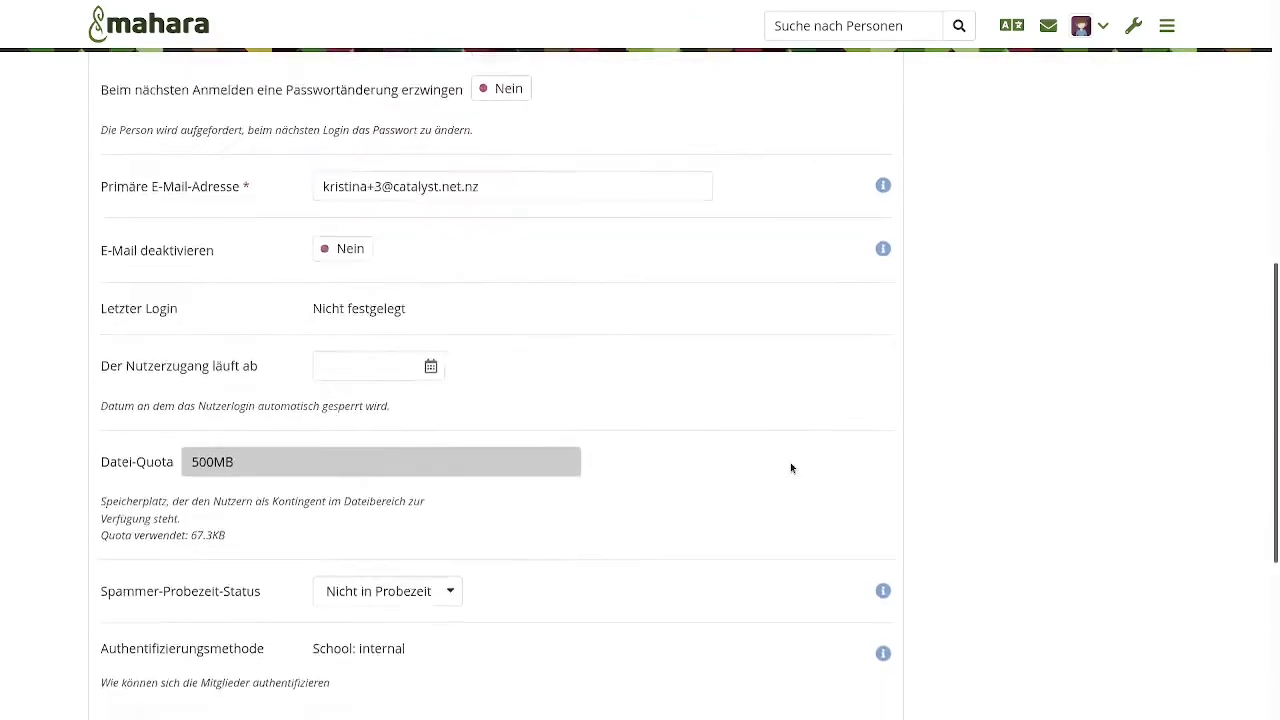
scroll(790, 467, down, 2)
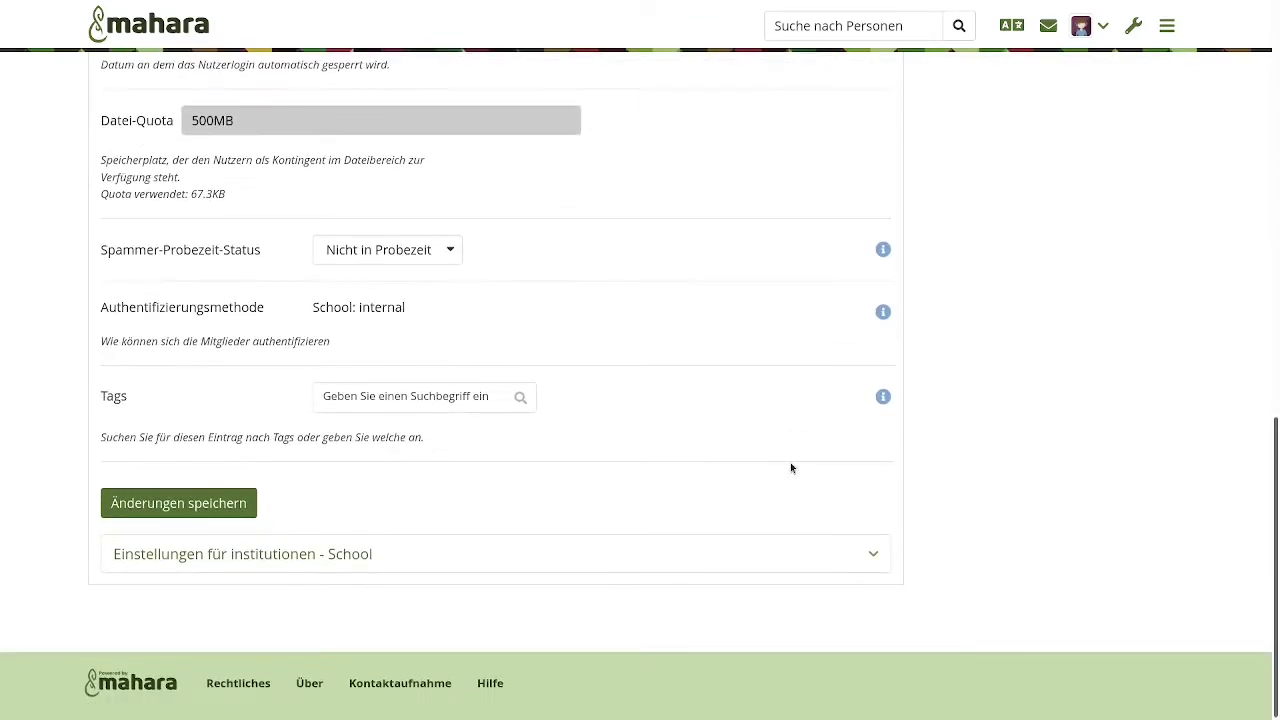
- Expand the School institution settings, offering only the staff role, then log out
click(554, 558)
scroll(553, 559, down, 1)
scroll(553, 559, down, 2)
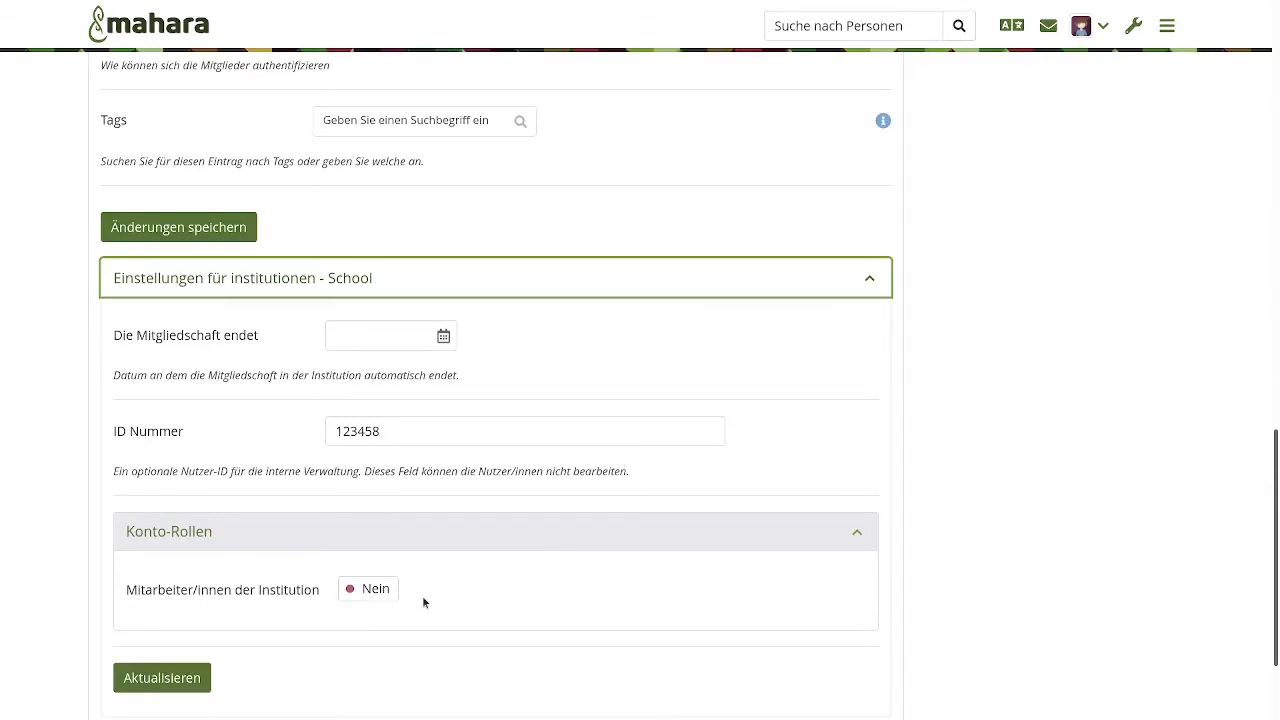
scroll(1062, 407, up, 12)
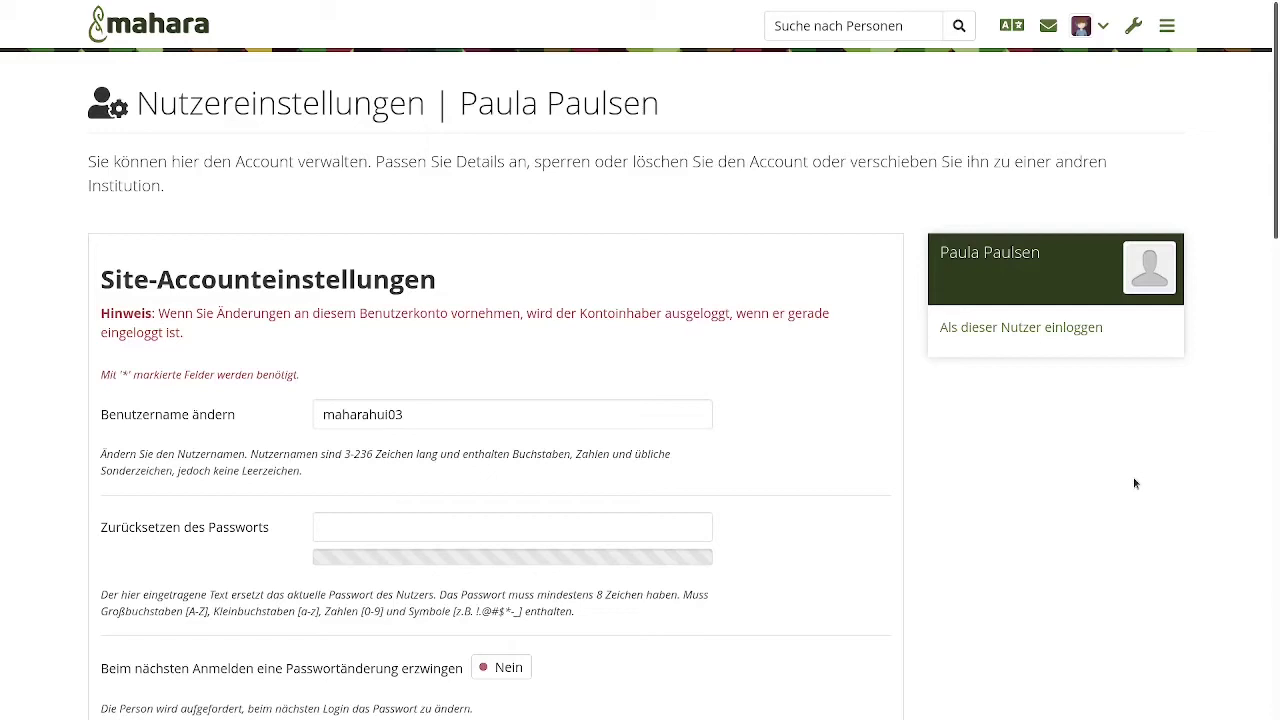
click(1088, 25)
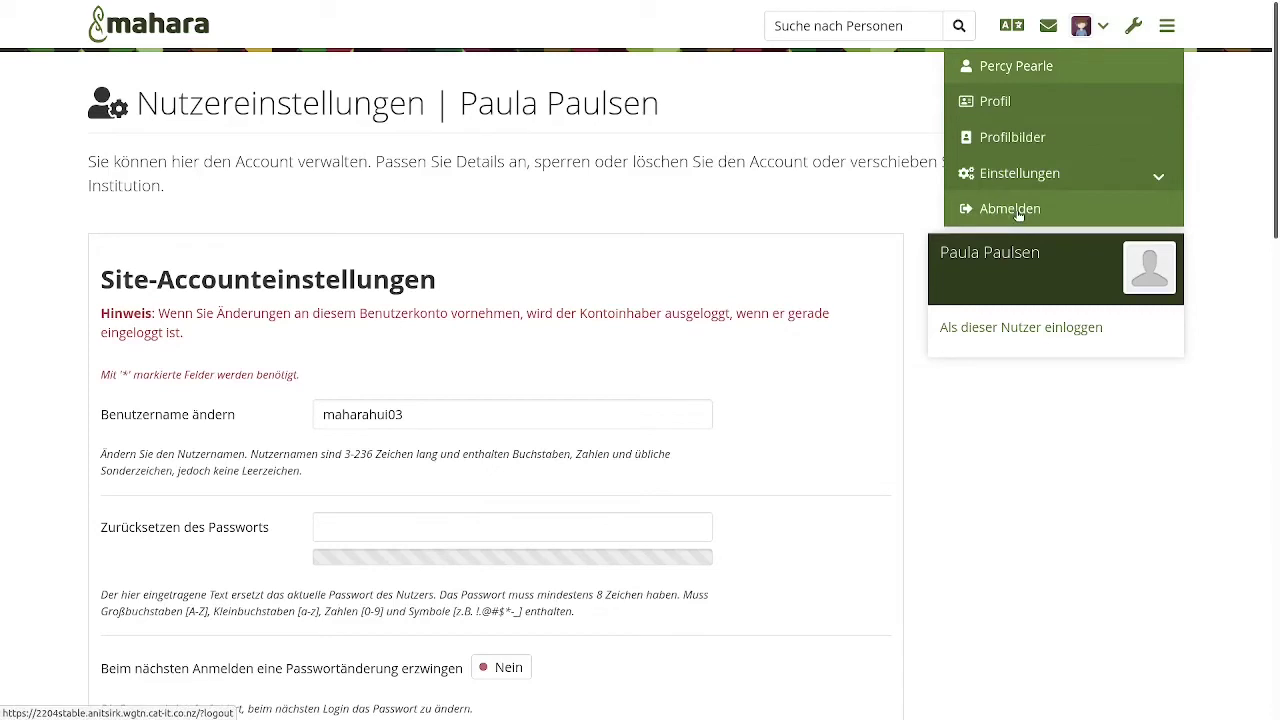
click(1018, 213)
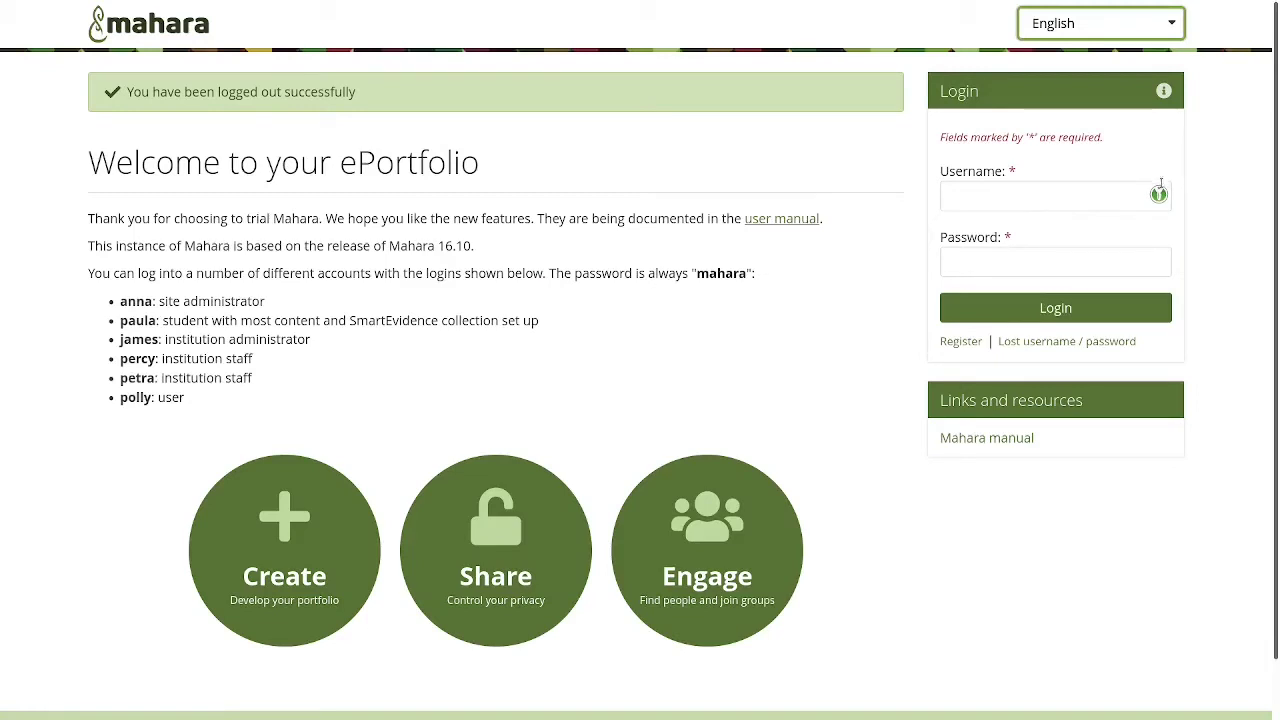
- Log in with the saved site administrator login and open the Course group
click(1116, 196)
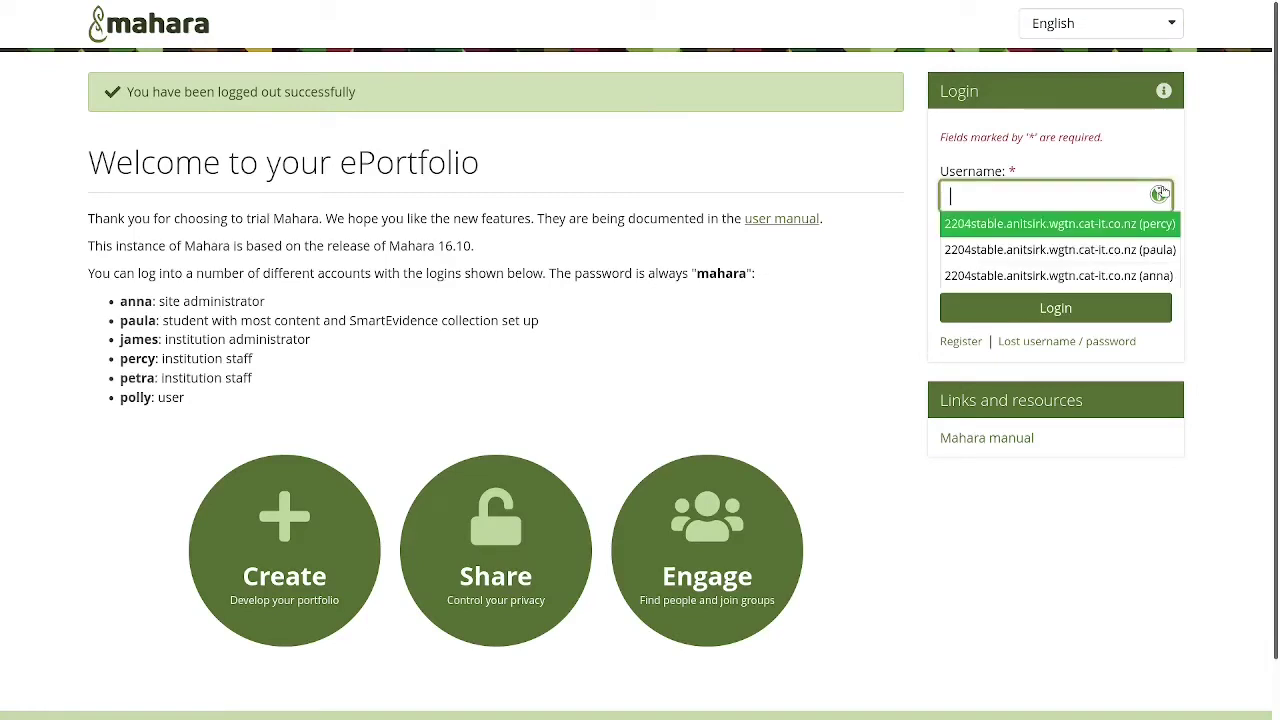
click(1112, 276)
click(1064, 300)
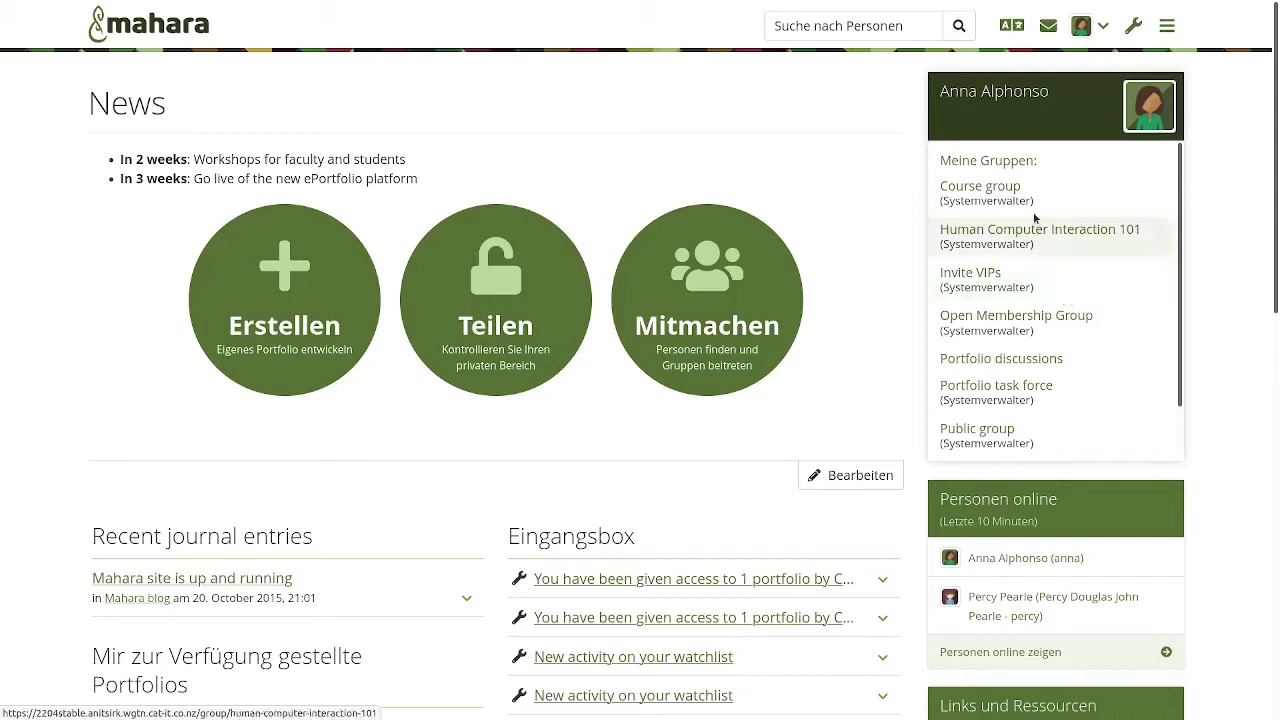
click(978, 198)
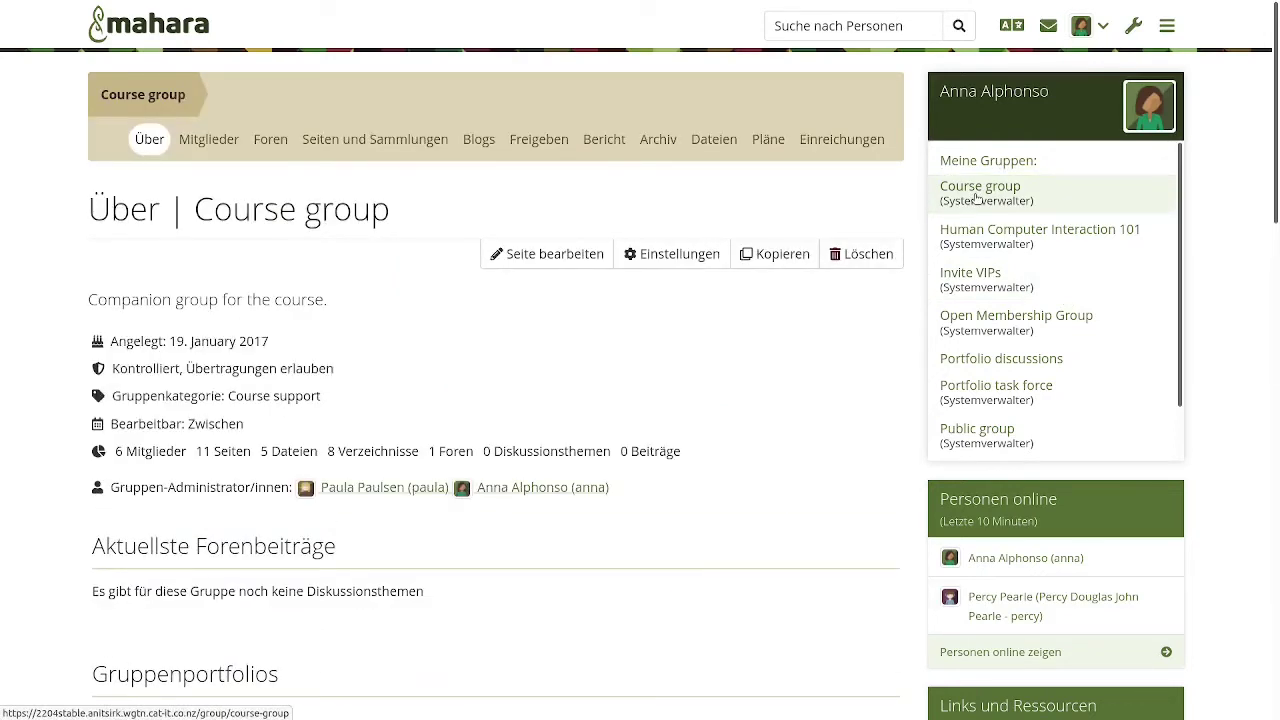
- In Seiten und Sammlungen, view the Student teaching collection's settings and leave without saving
click(399, 147)
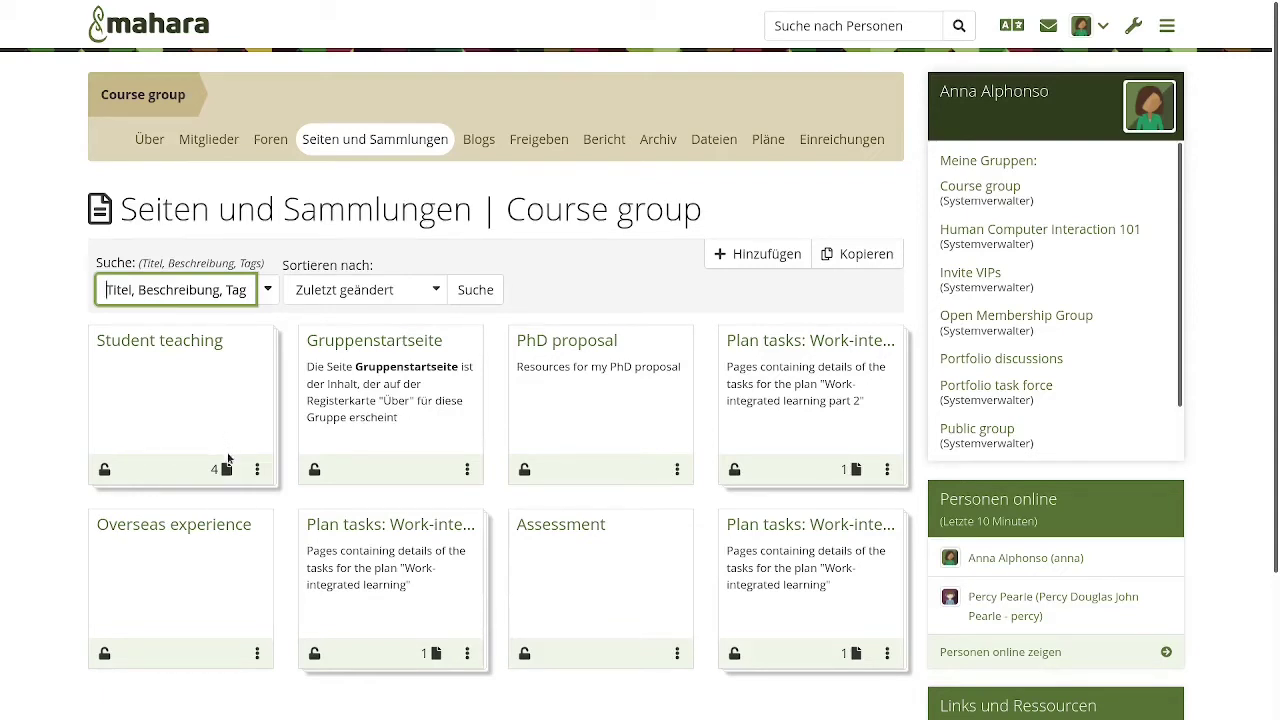
click(257, 469)
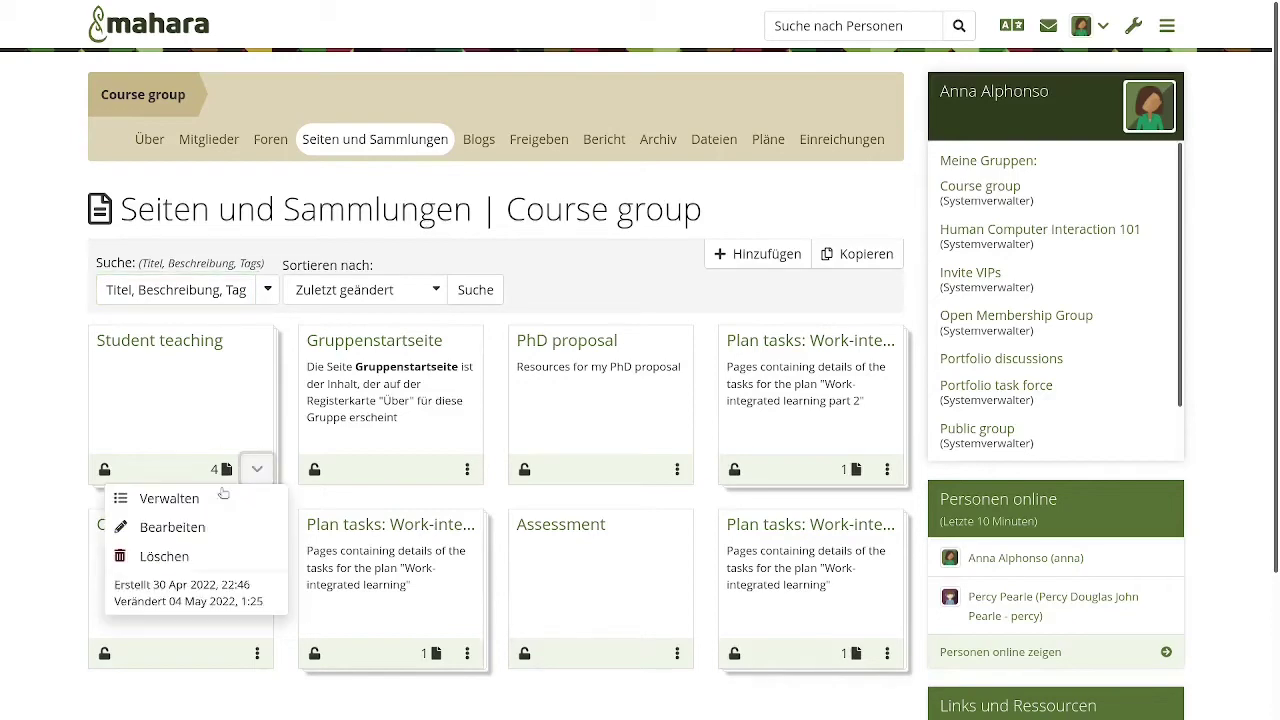
click(181, 527)
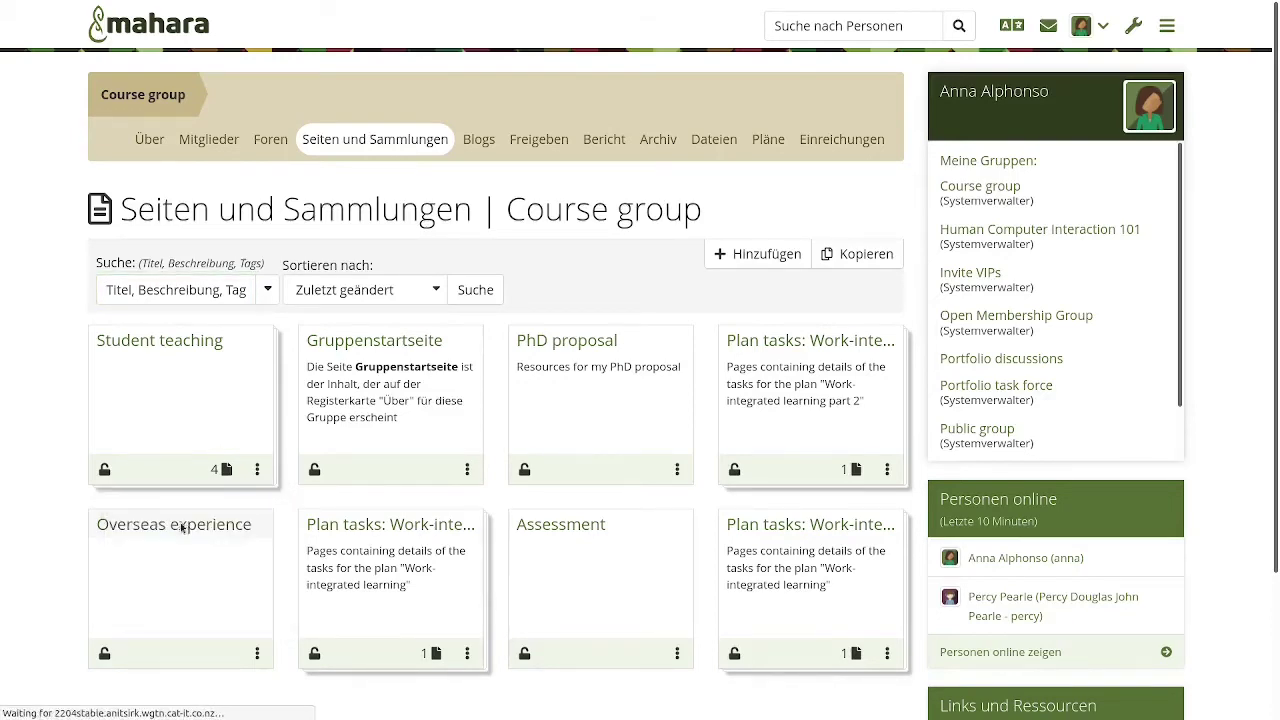
scroll(761, 500, down, 5)
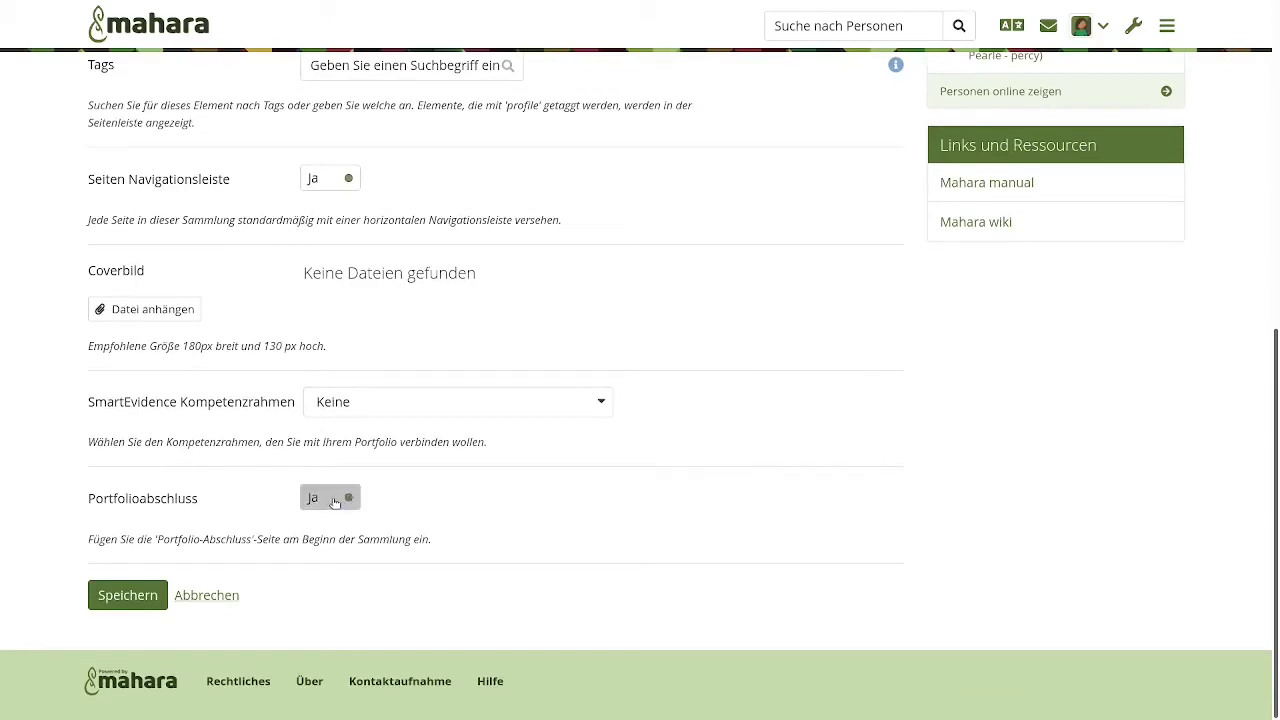
click(190, 598)
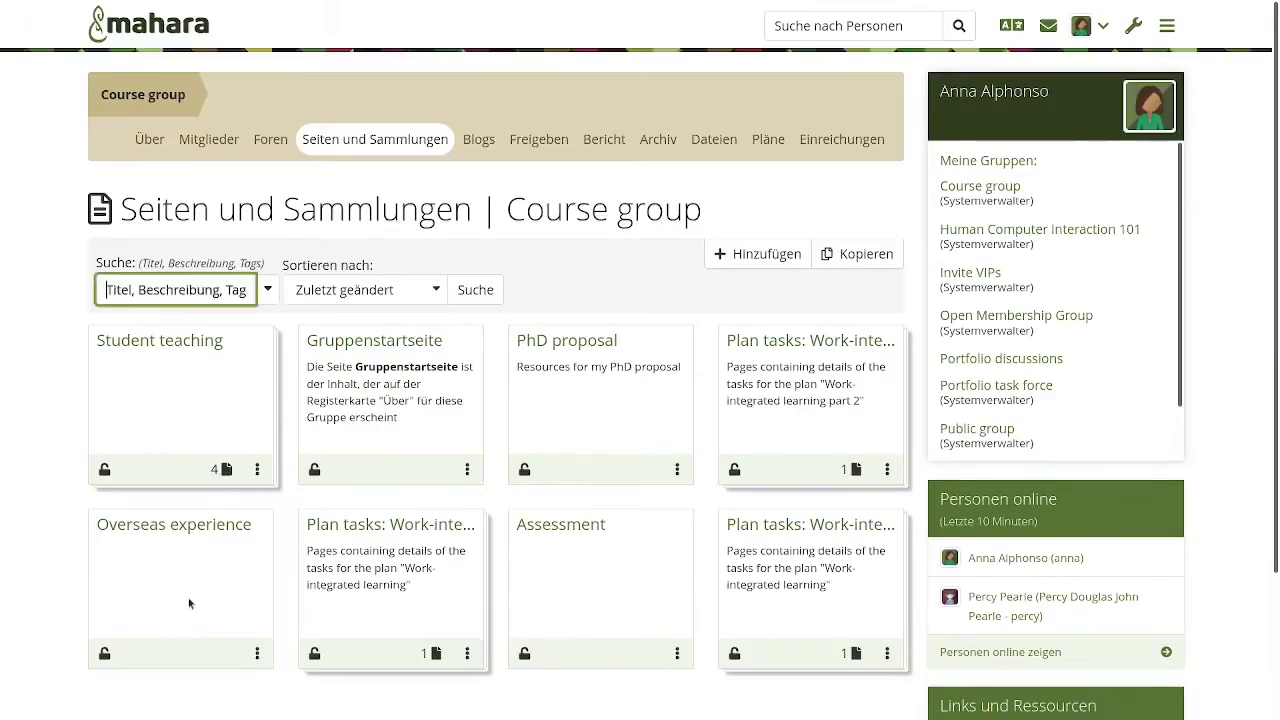
- Open the Student teaching collection and its Collaboration page from the Portfolioabschluss table
click(175, 341)
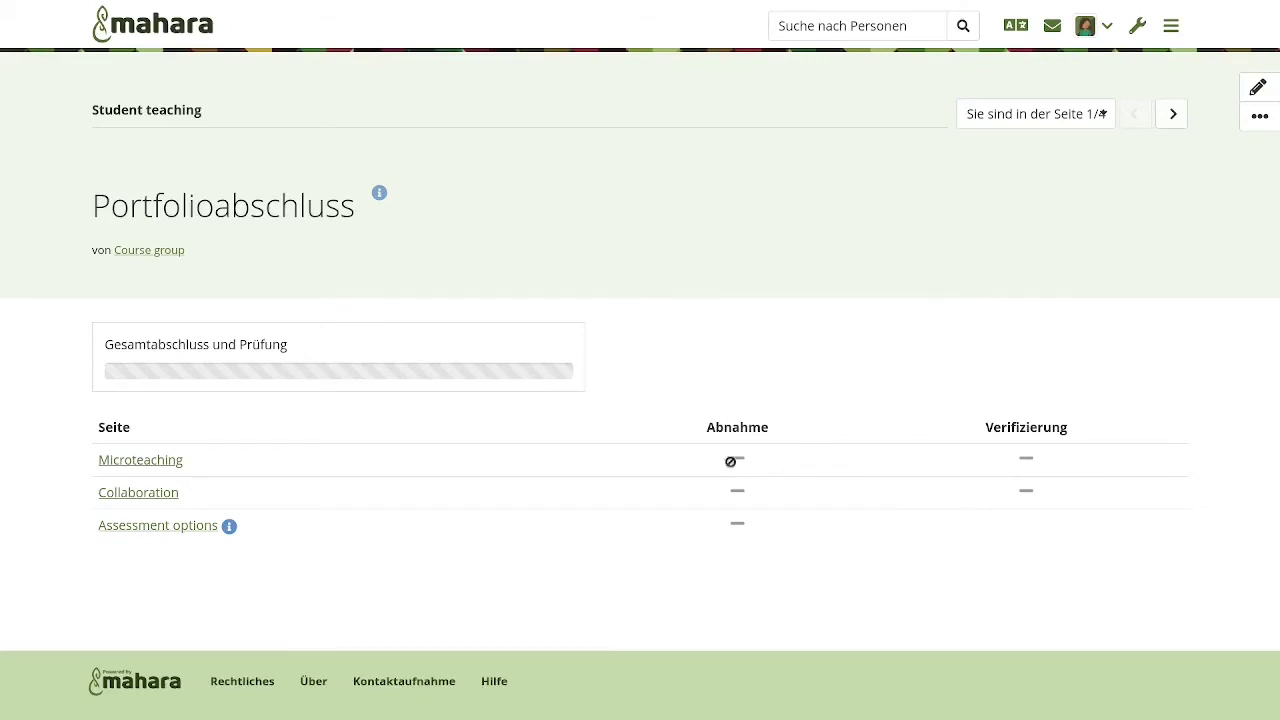
mouse_move(753, 460)
mouse_move(1058, 455)
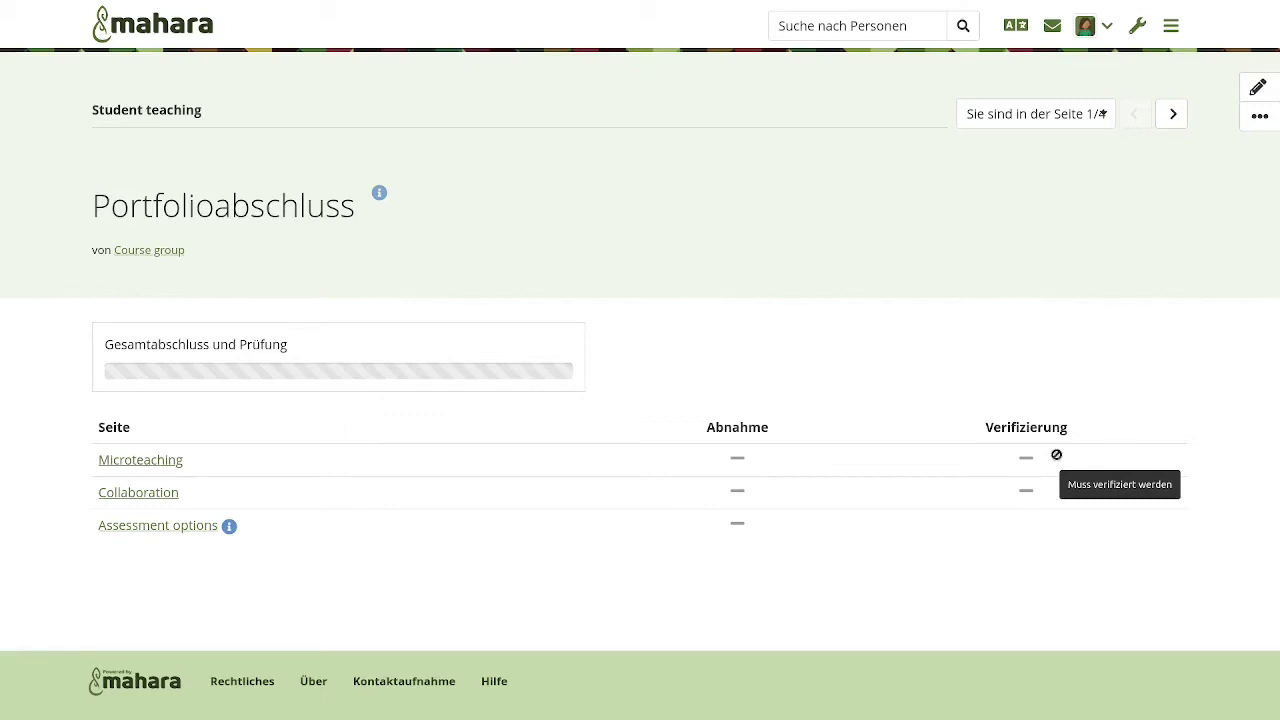
click(152, 492)
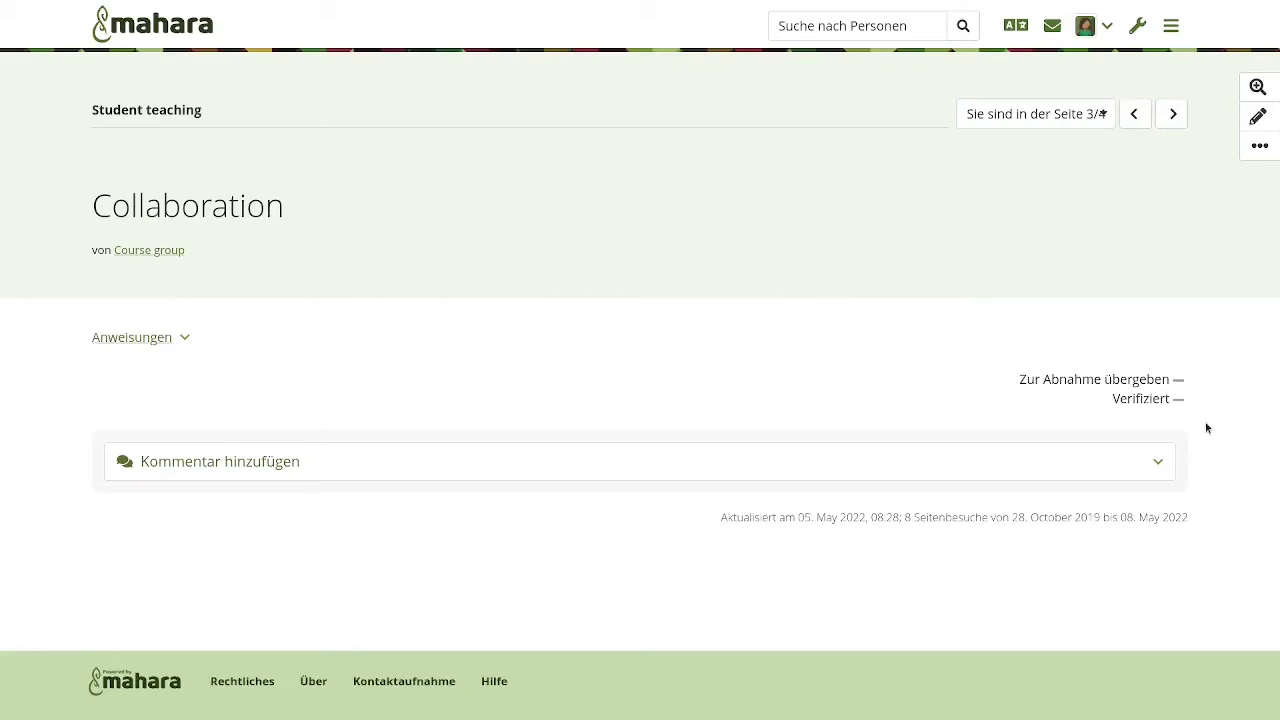
- Set the Abnahme block's Verifizieren to Nein, save it, and bring up the page settings
click(1257, 116)
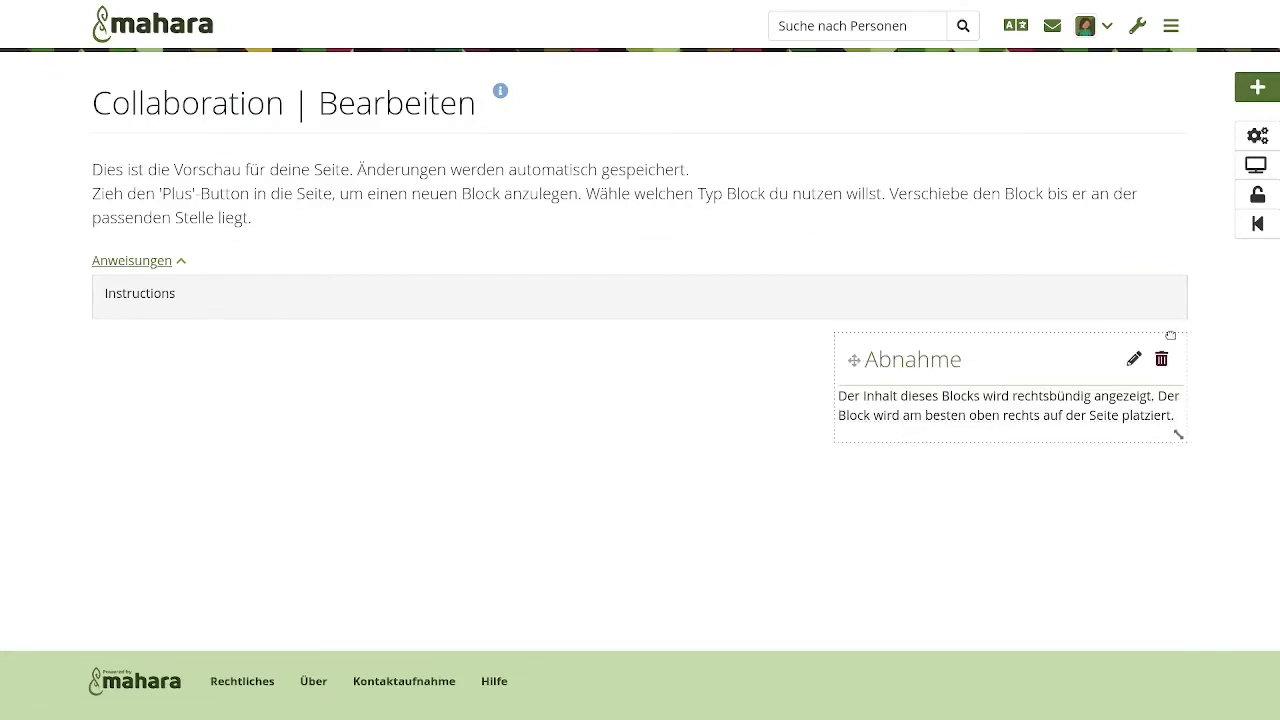
click(1134, 359)
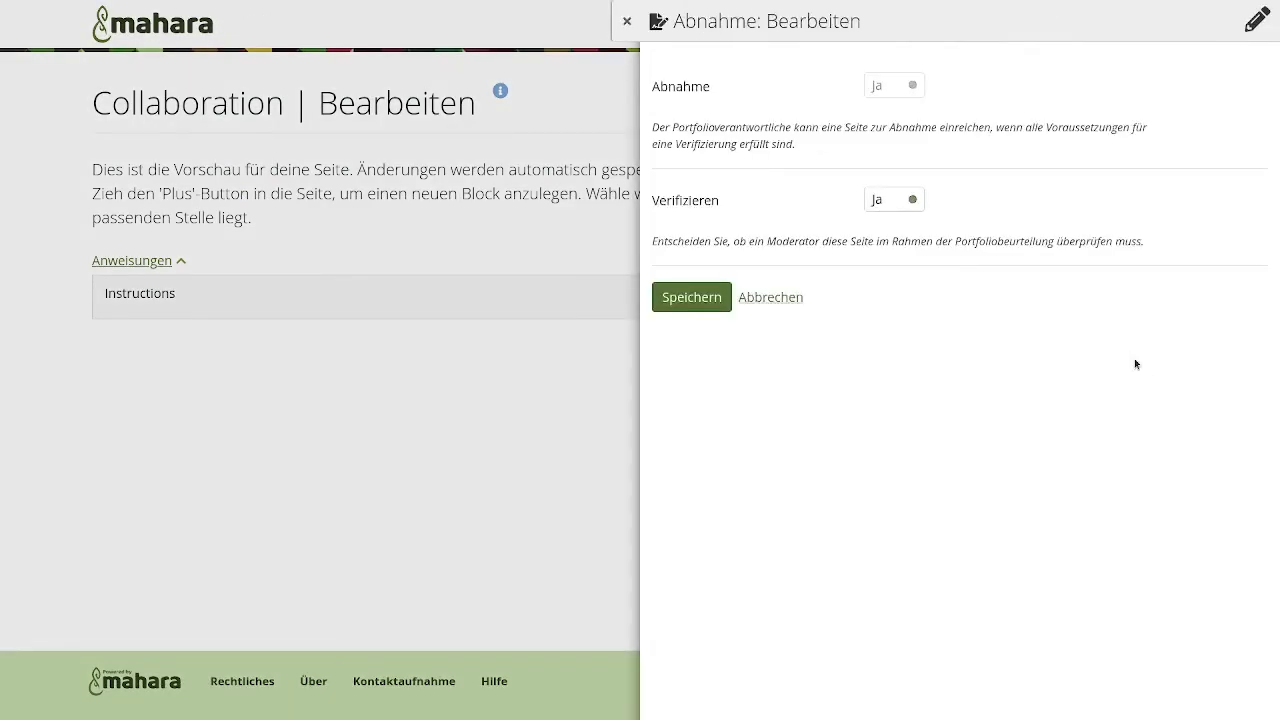
click(873, 203)
click(684, 302)
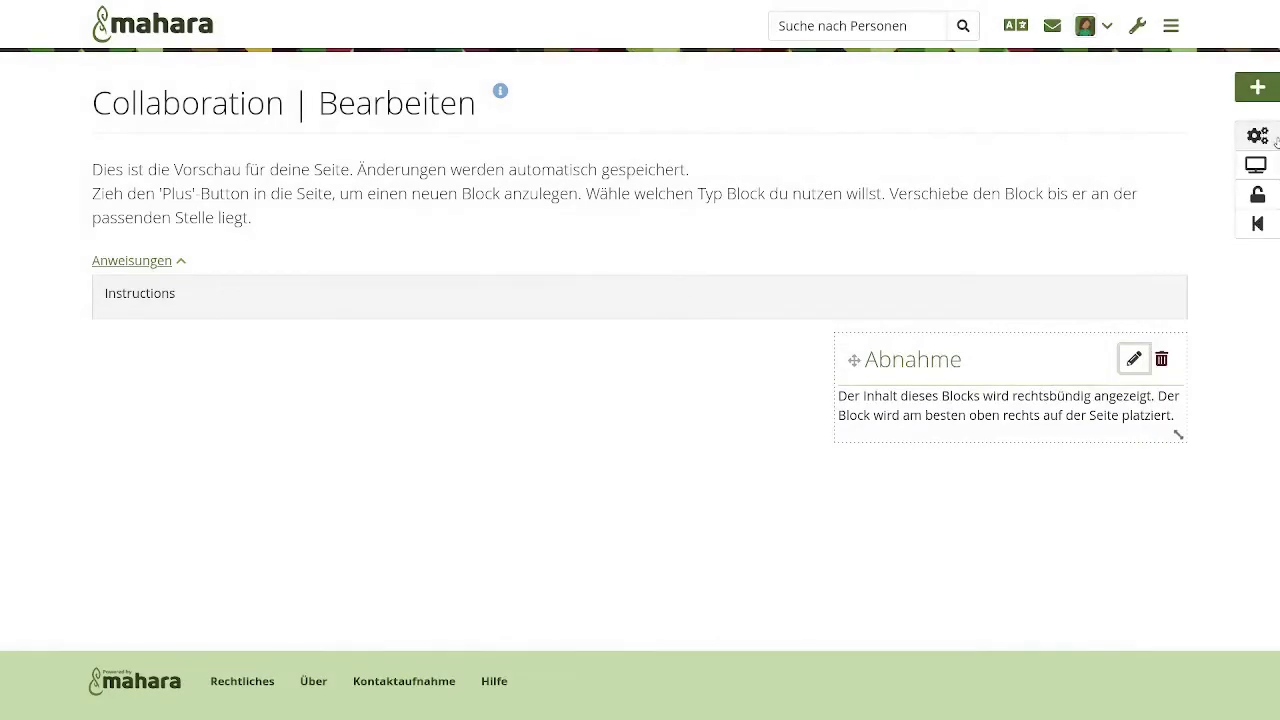
click(1257, 135)
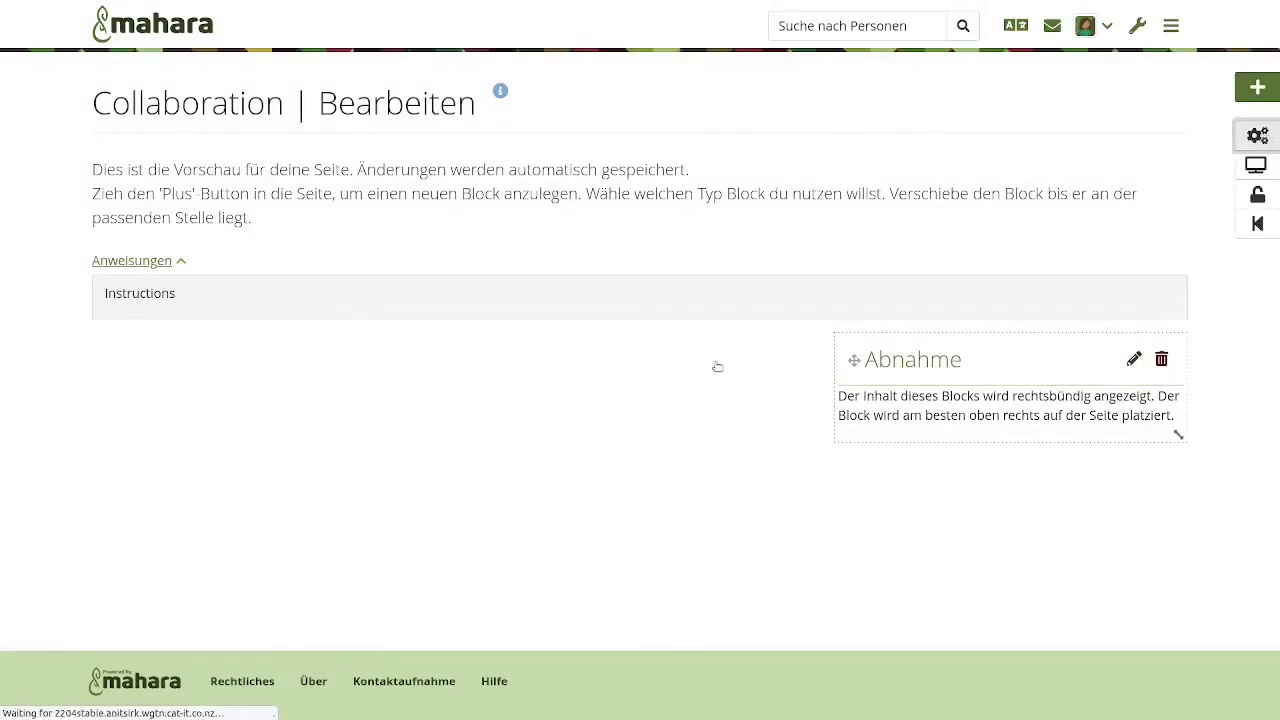
scroll(490, 515, down, 1)
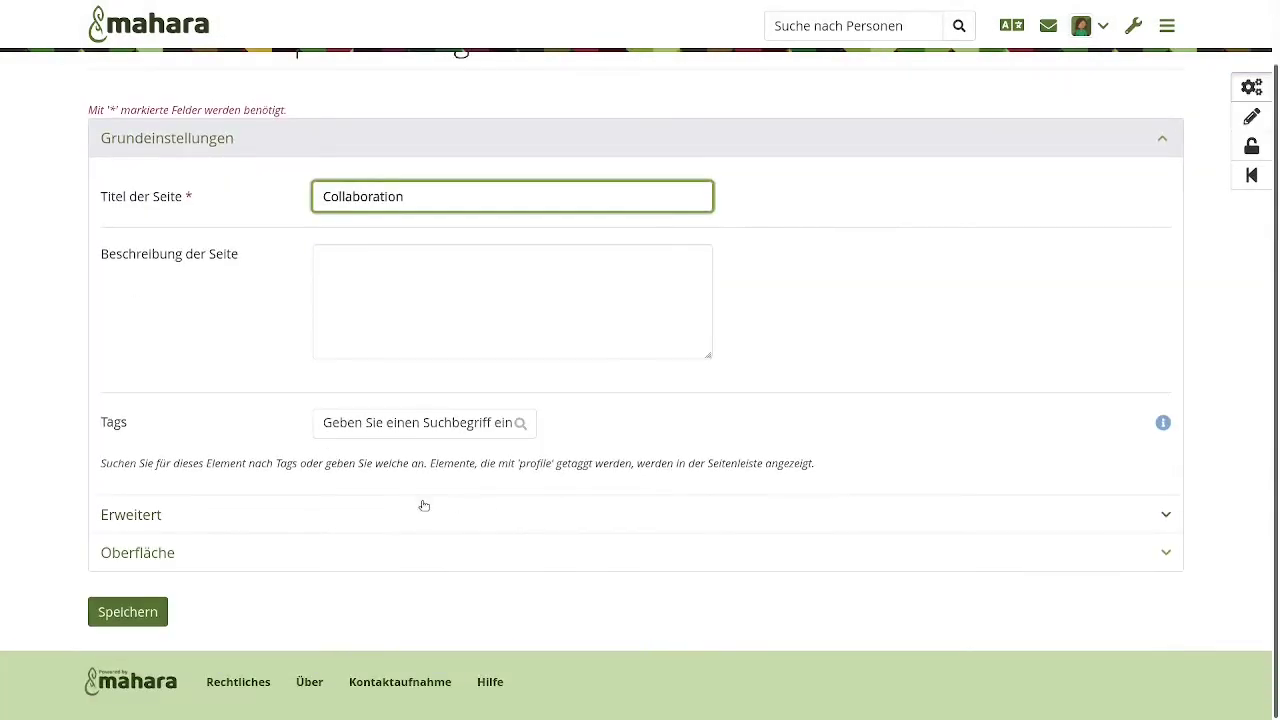
- Expand Erweitert to confirm the Template switch, then return to the page editor
click(414, 510)
scroll(416, 510, down, 10)
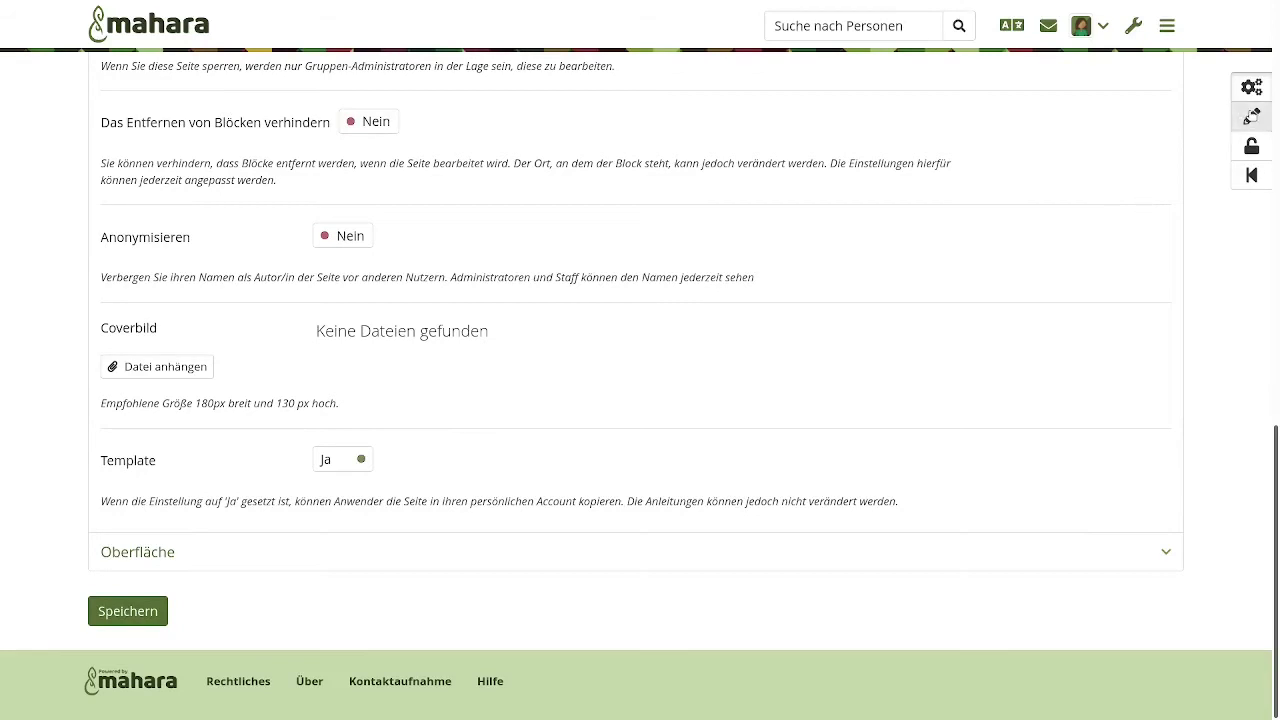
click(1251, 116)
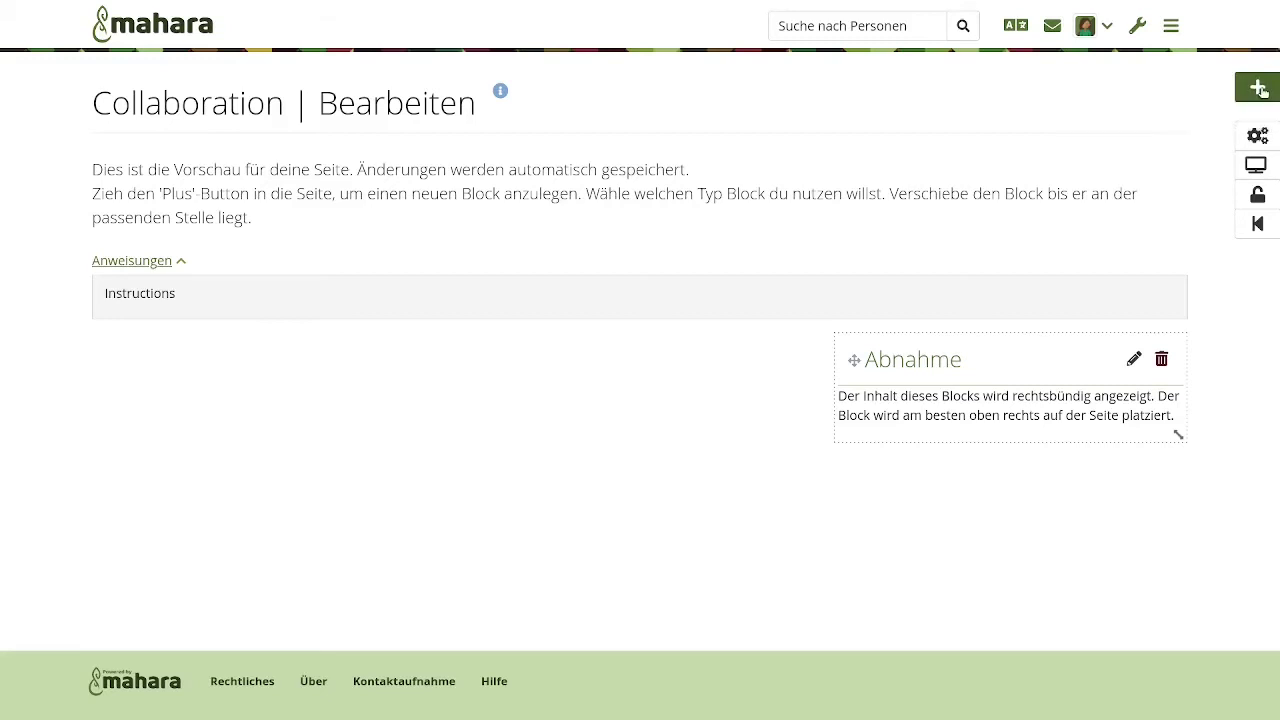
- Discard the new placeholder block so only Abnahme remains, then open the collection's sharing settings
drag(1262, 90, 497, 378)
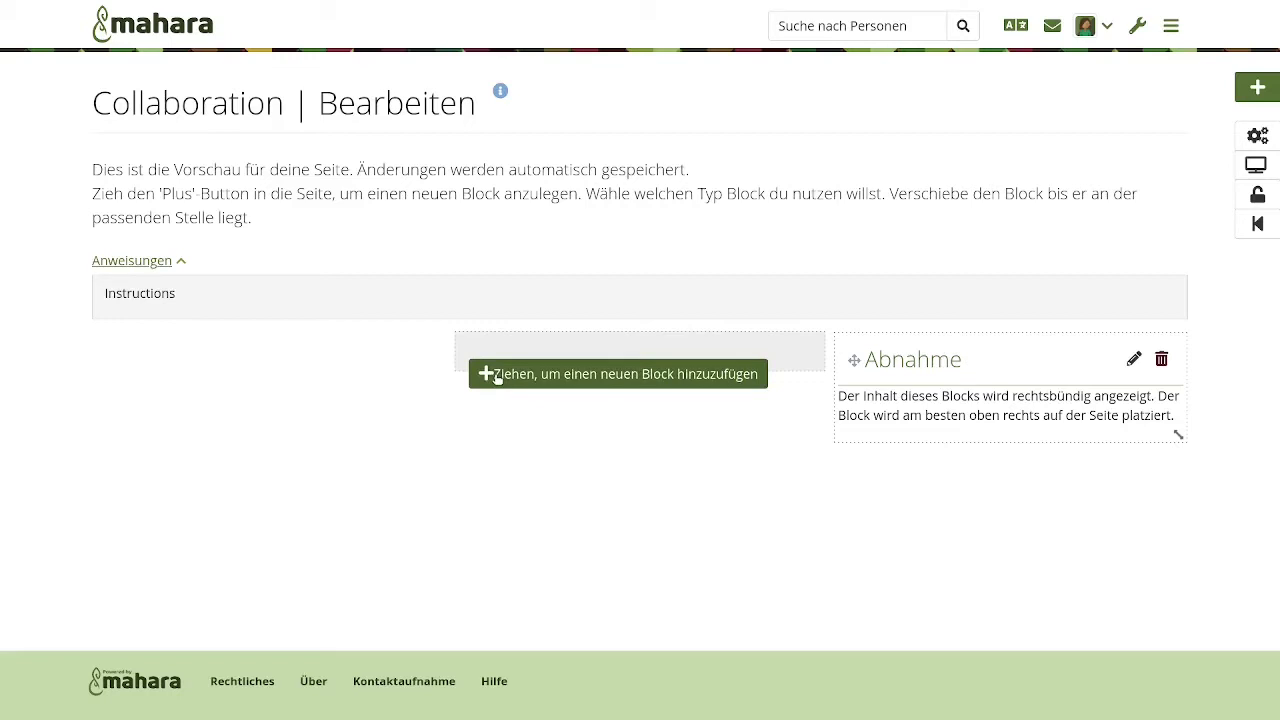
drag(497, 378, 308, 354)
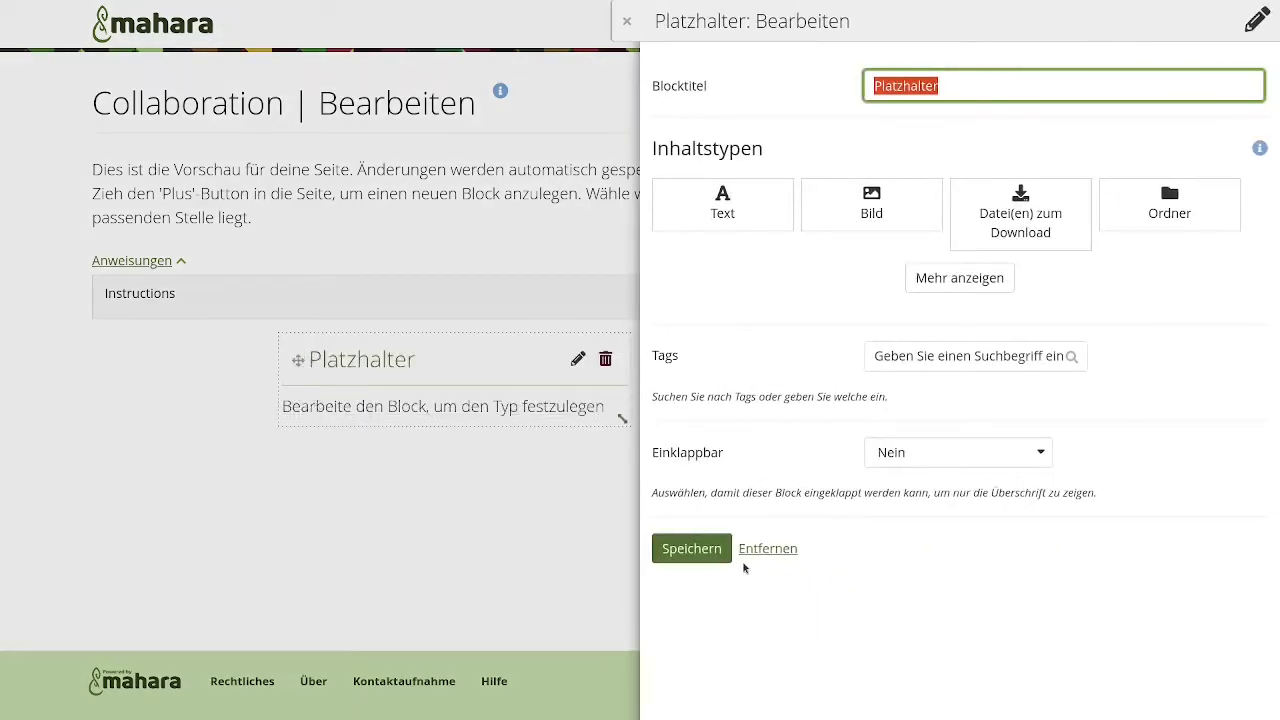
click(748, 550)
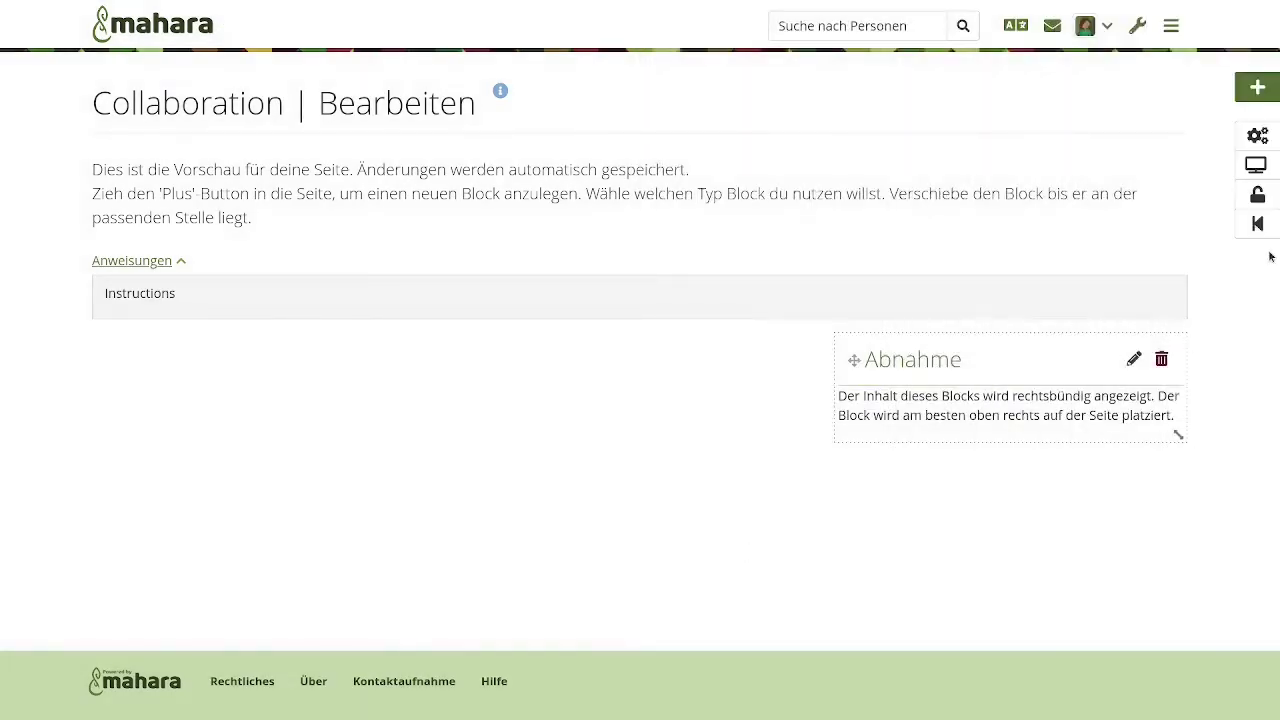
click(1259, 194)
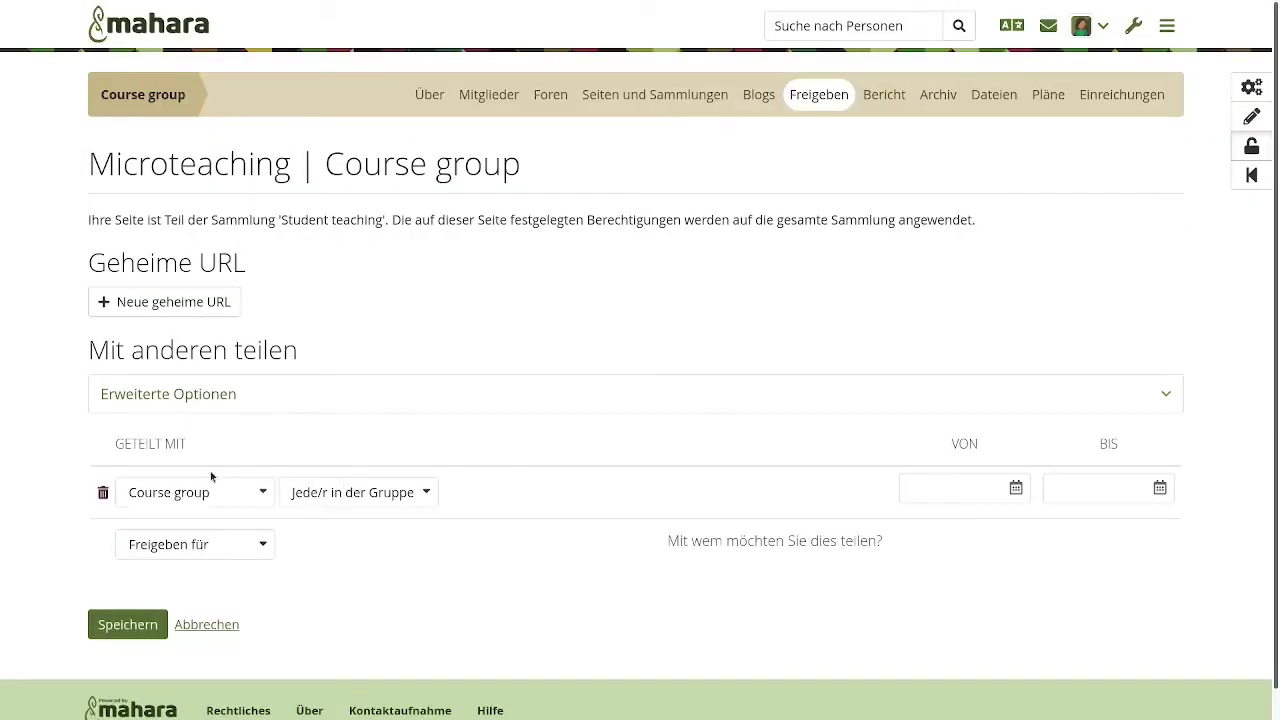
- Set 'Kopiere für bestehende Gruppenmitglieder' to Ja under advanced options, keeping copying allowed, and save
click(337, 392)
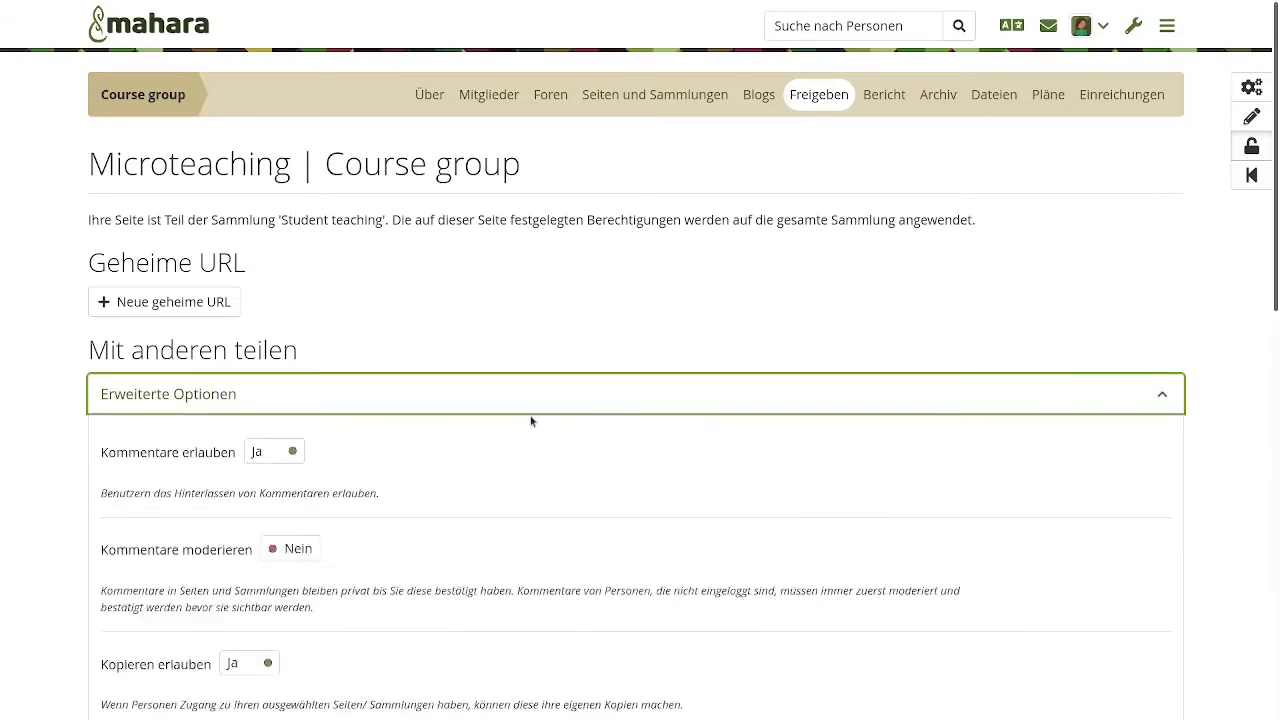
scroll(531, 421, down, 4)
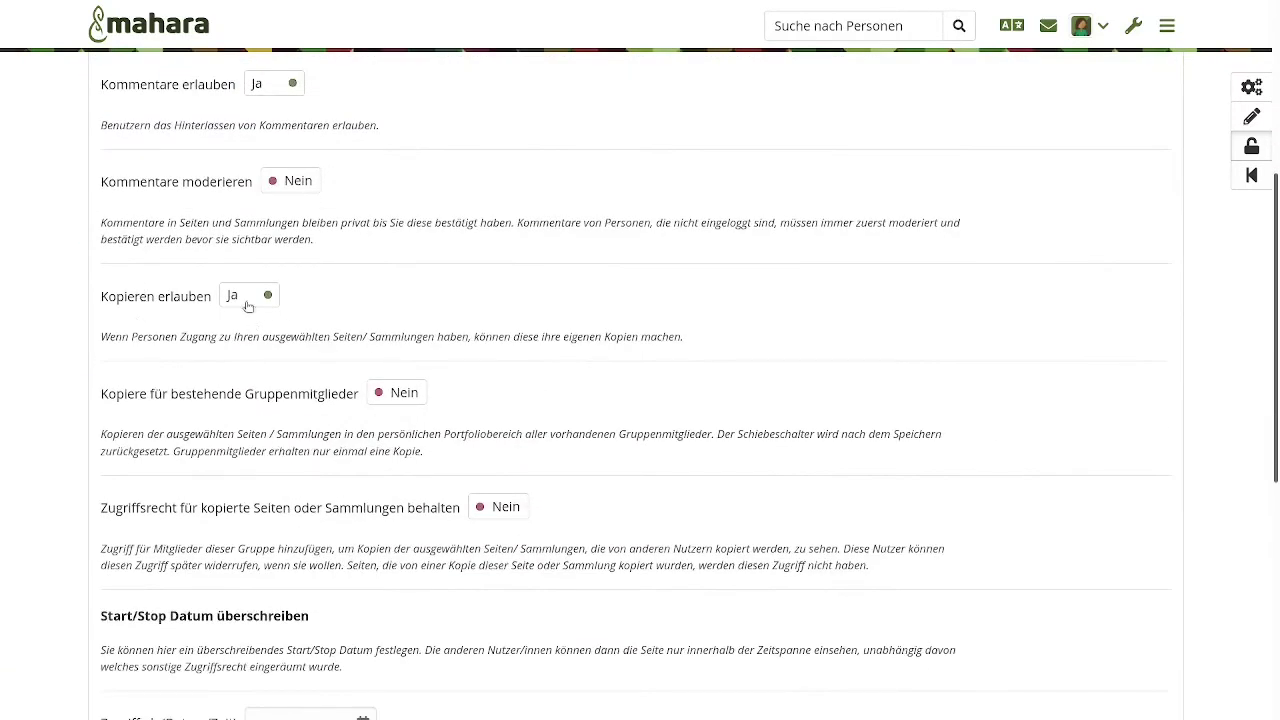
click(225, 295)
click(398, 393)
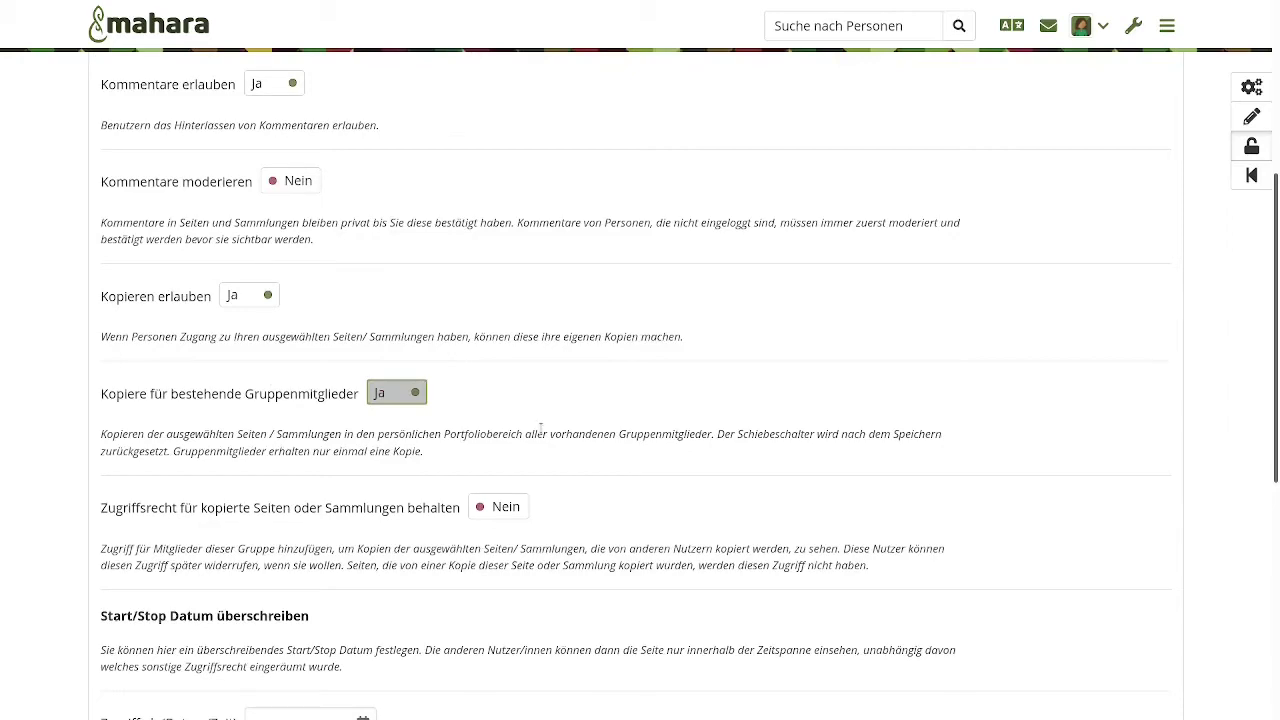
scroll(540, 427, down, 5)
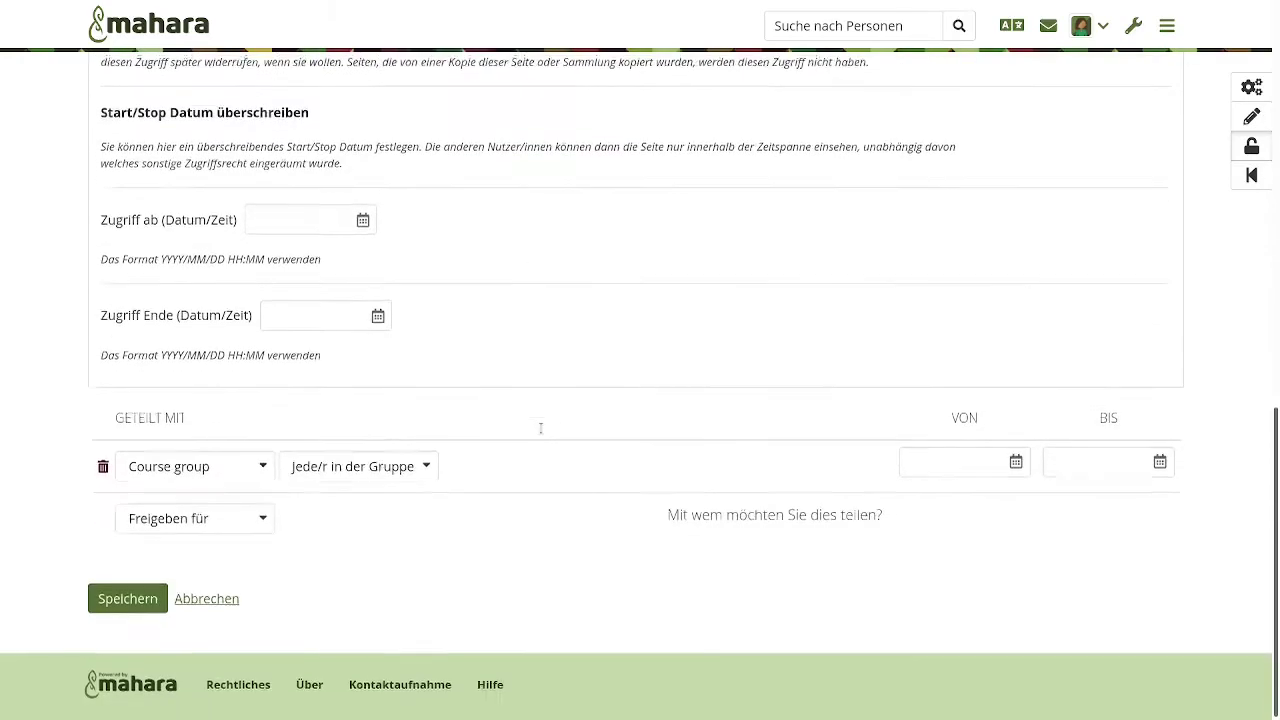
click(142, 596)
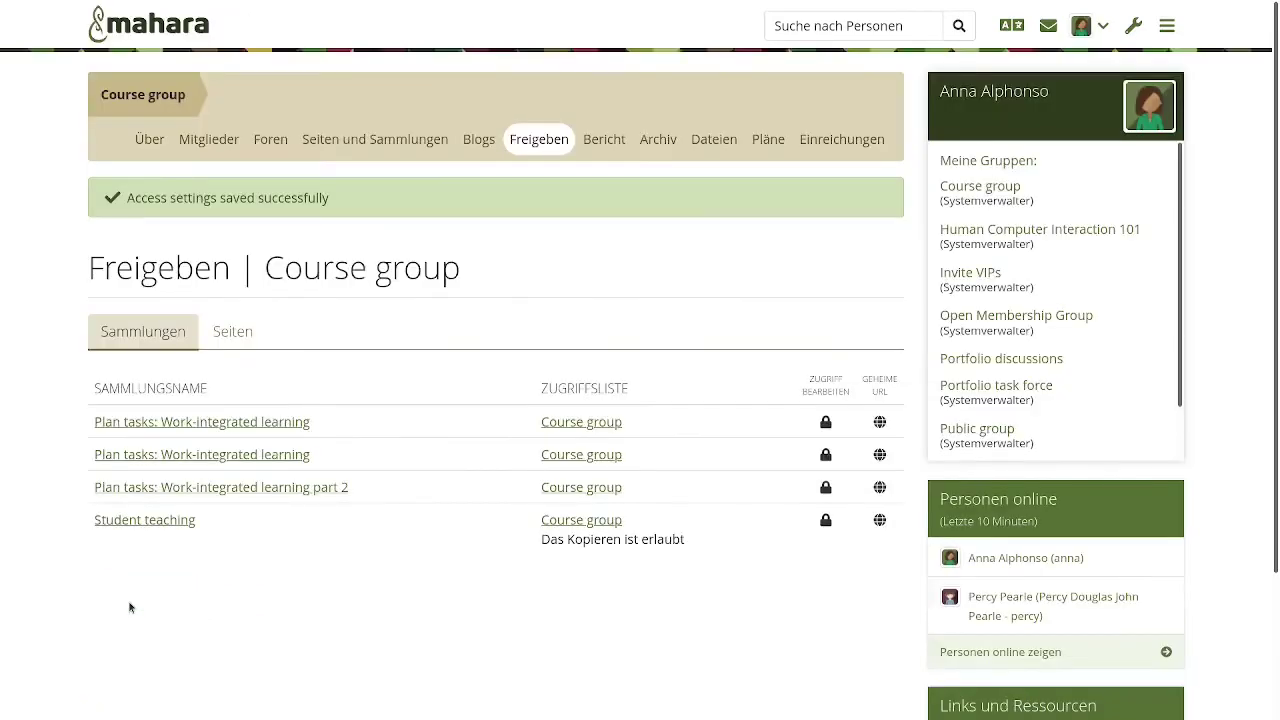
- Open a student member's profile from the Course group's member list
click(204, 142)
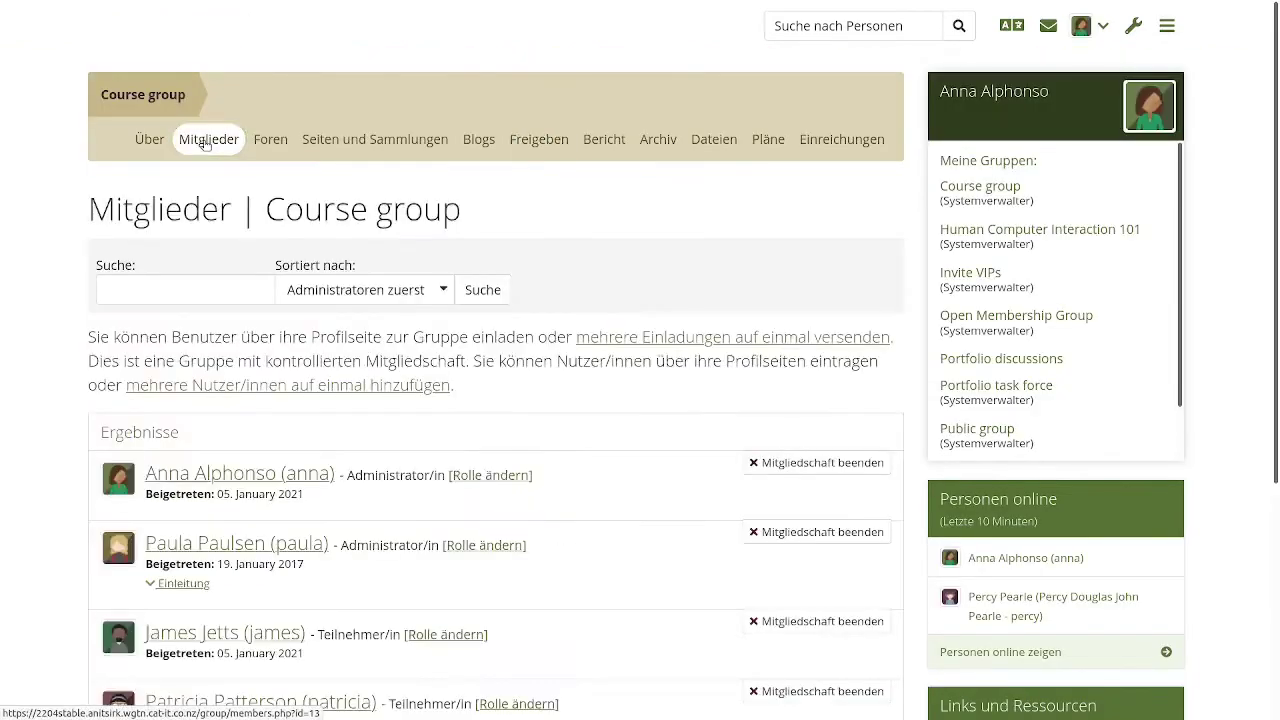
scroll(623, 488, down, 3)
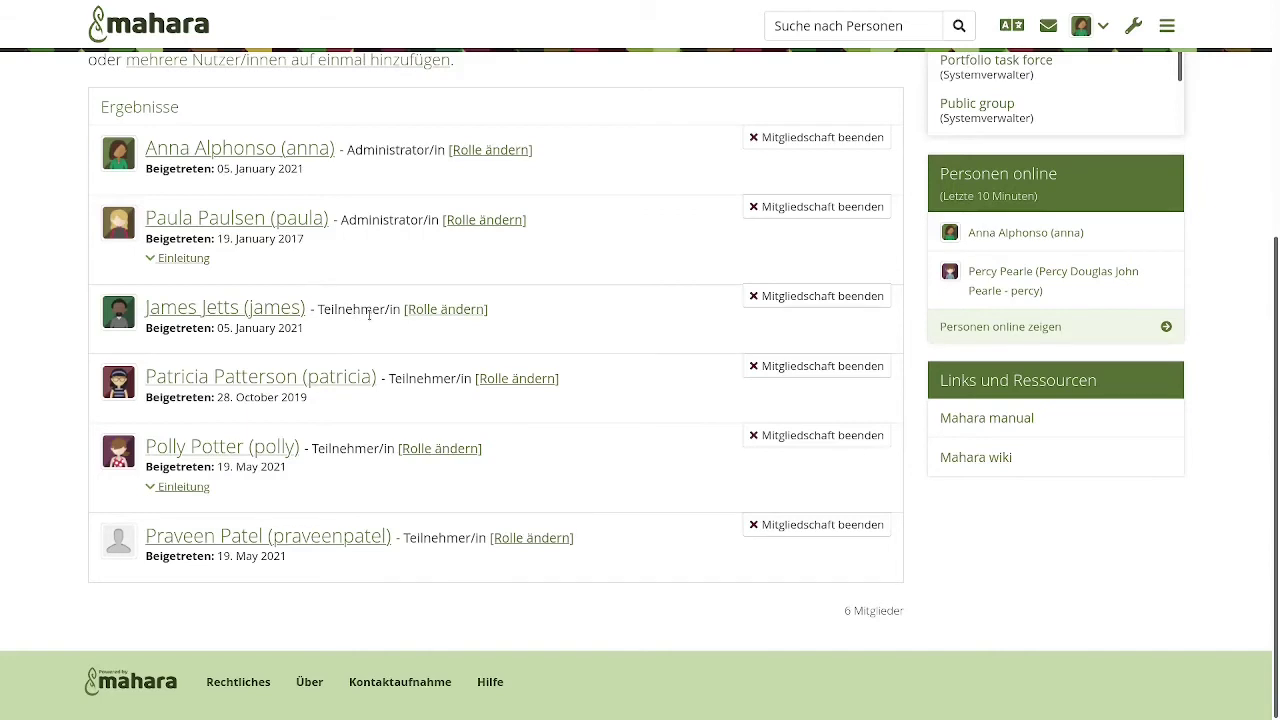
click(270, 380)
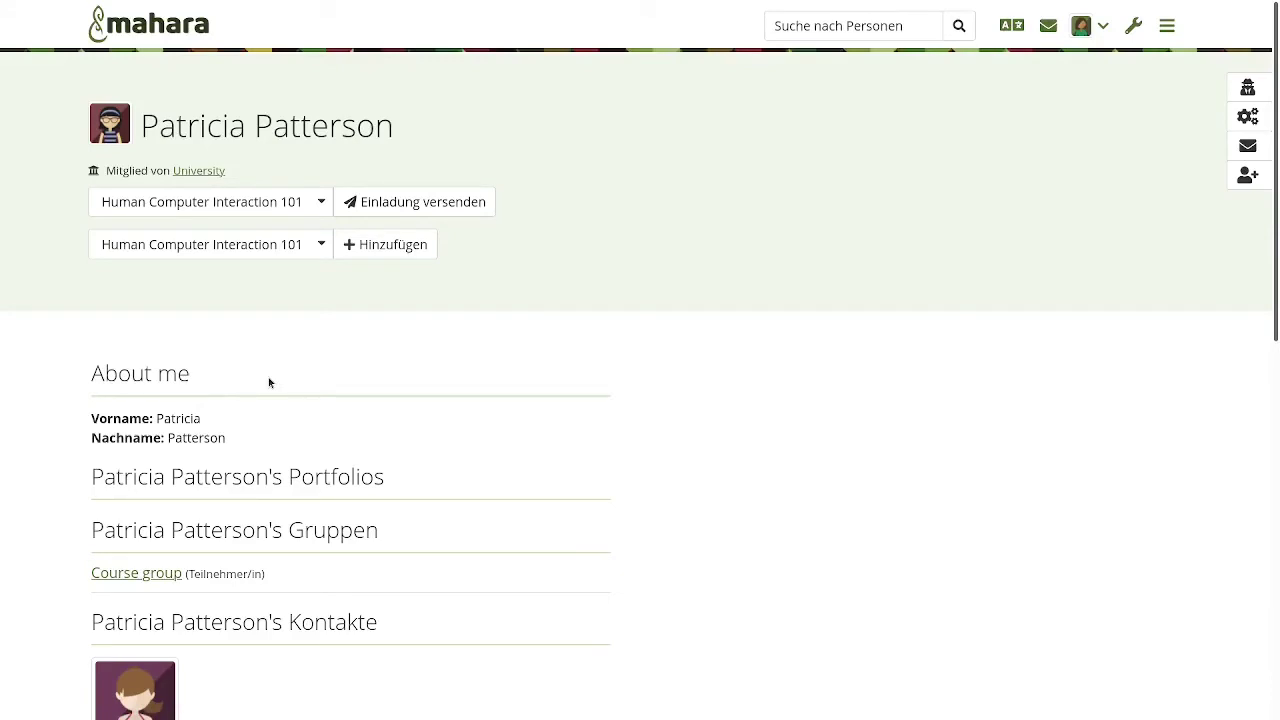
- Masquerade as the student and open the Student teaching Portfolio completion page from My portfolios
click(1250, 87)
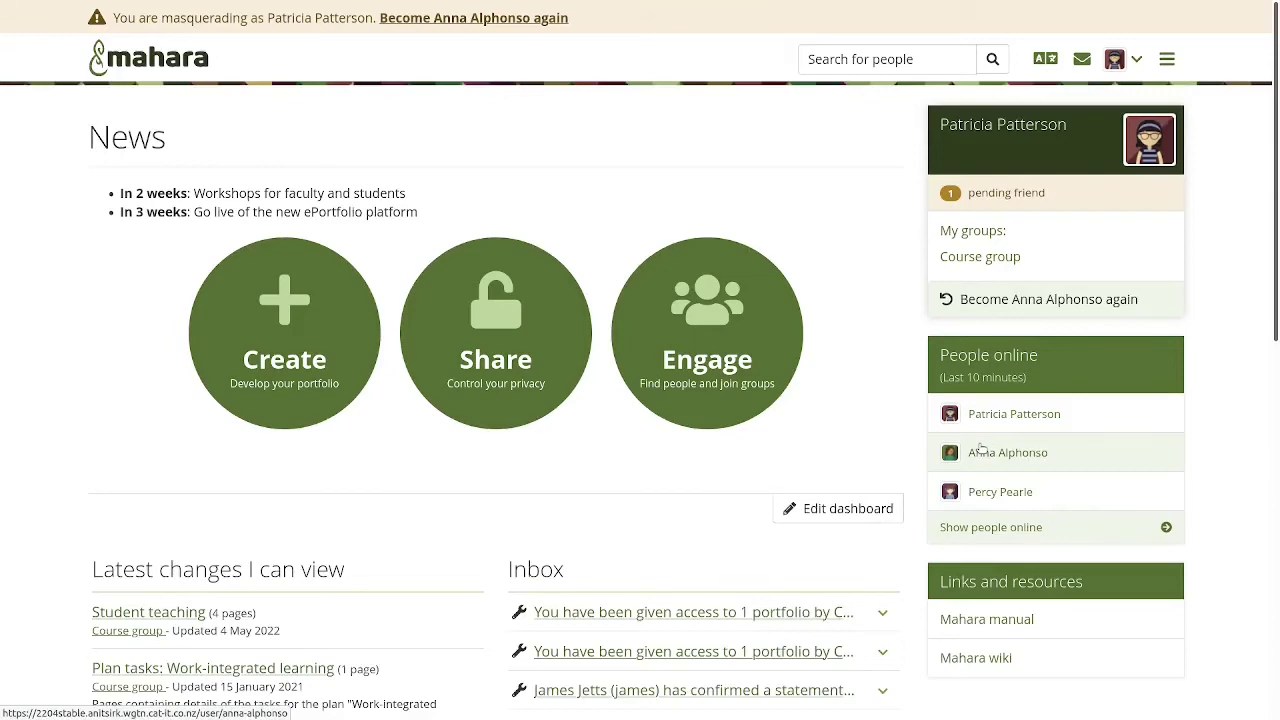
scroll(982, 449, down, 7)
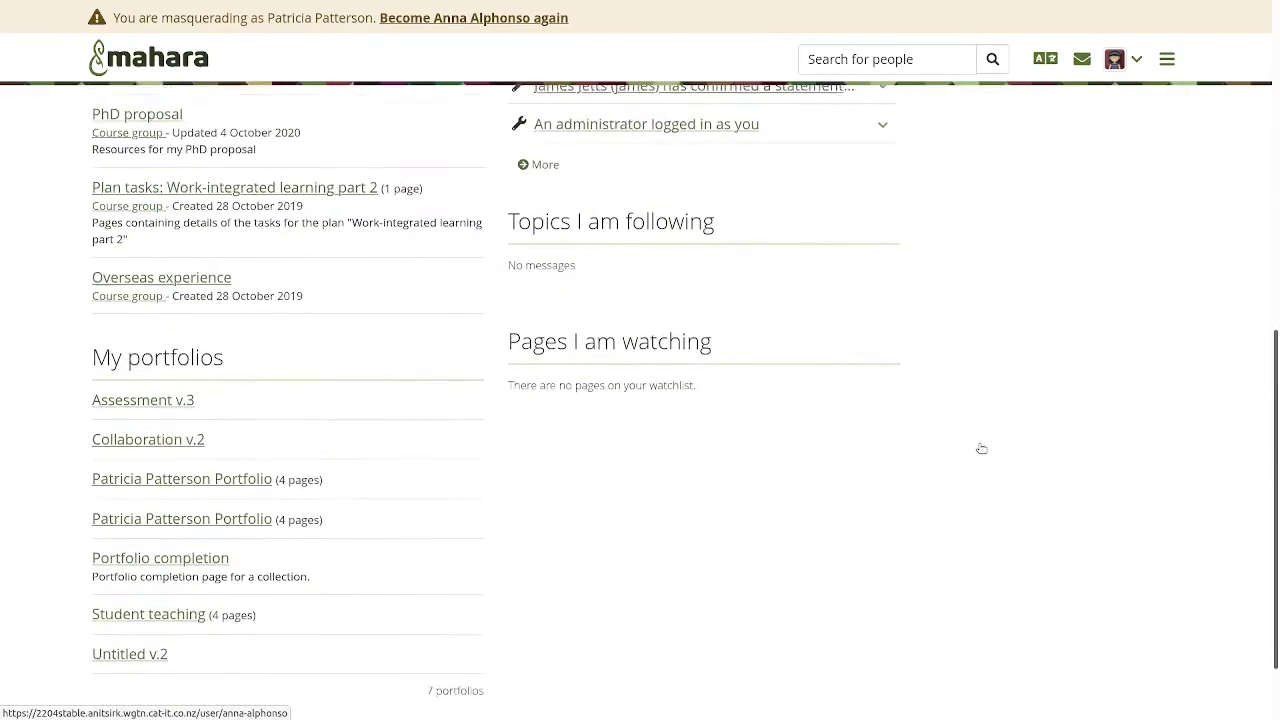
scroll(982, 449, down, 1)
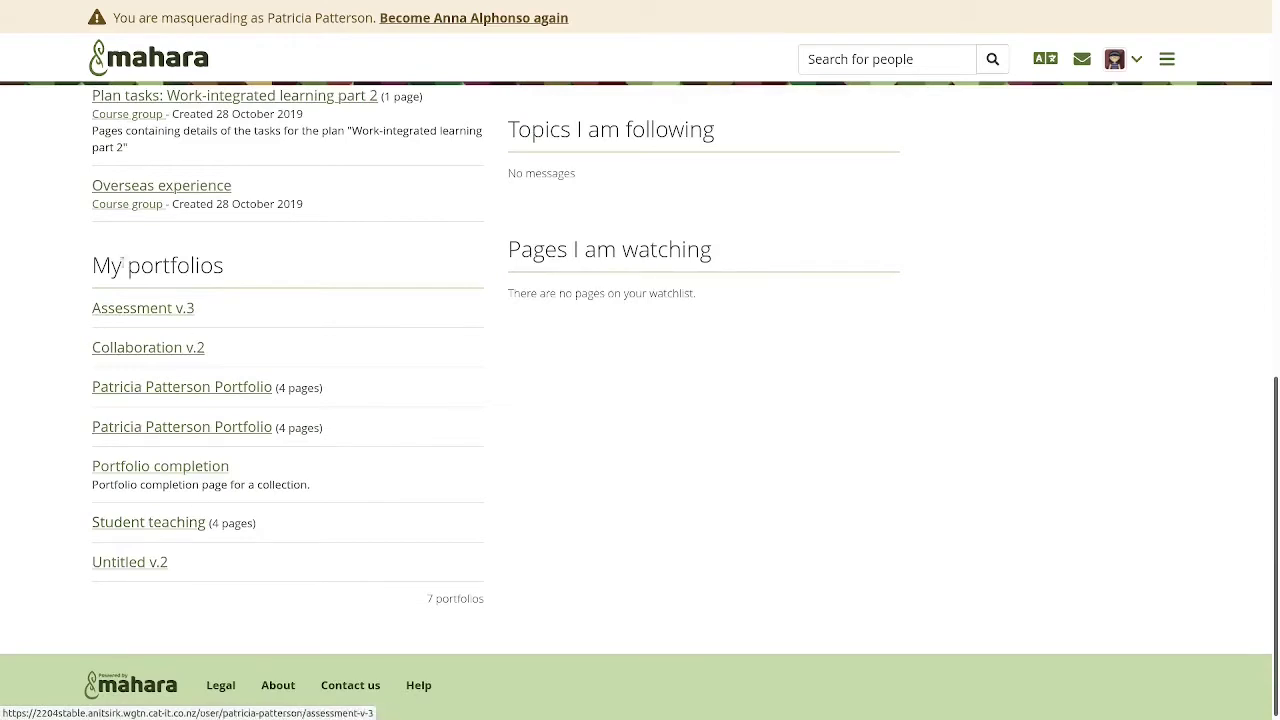
click(168, 522)
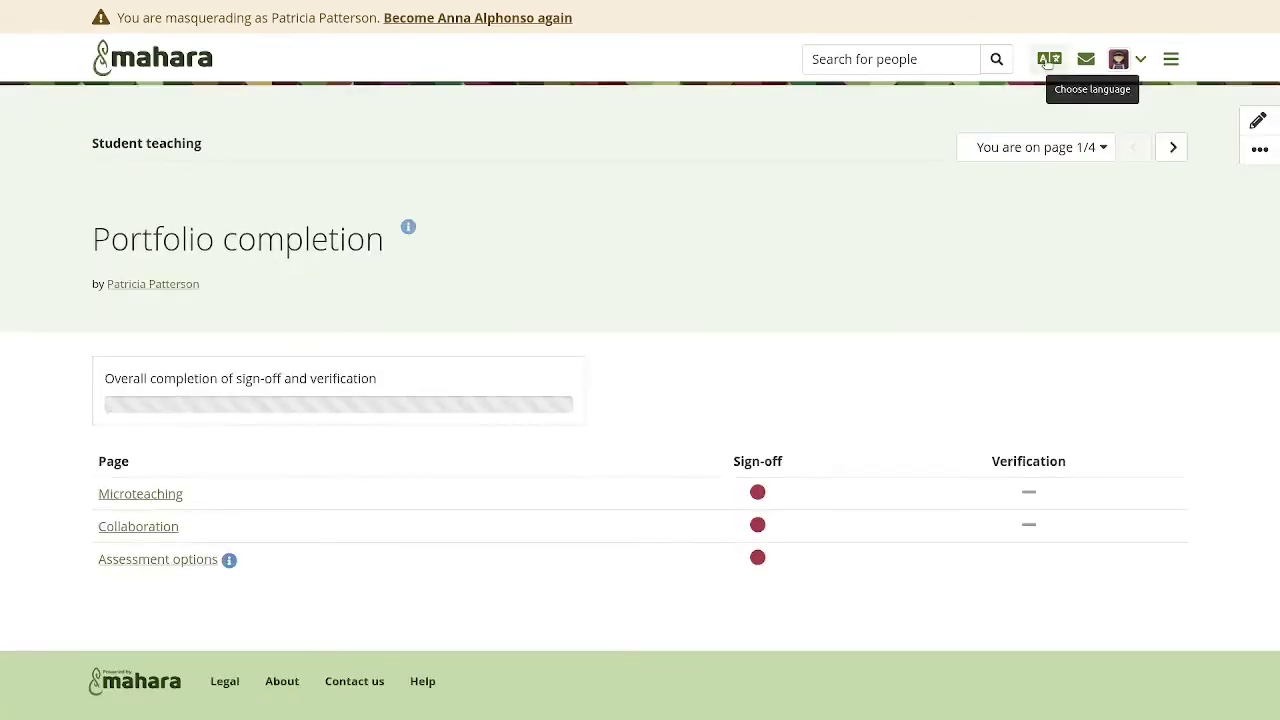
- Switch the interface language to Deutsch and open the student's Collaboration page in edit mode
click(1048, 59)
click(985, 135)
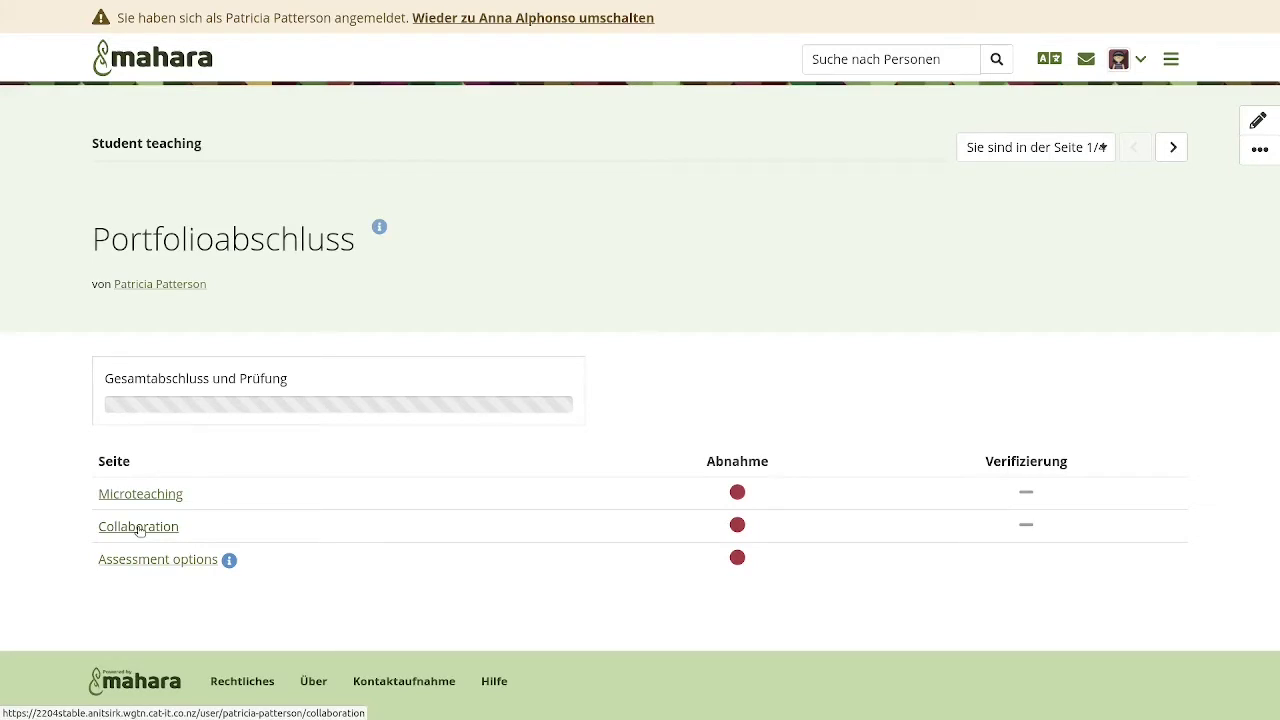
click(138, 527)
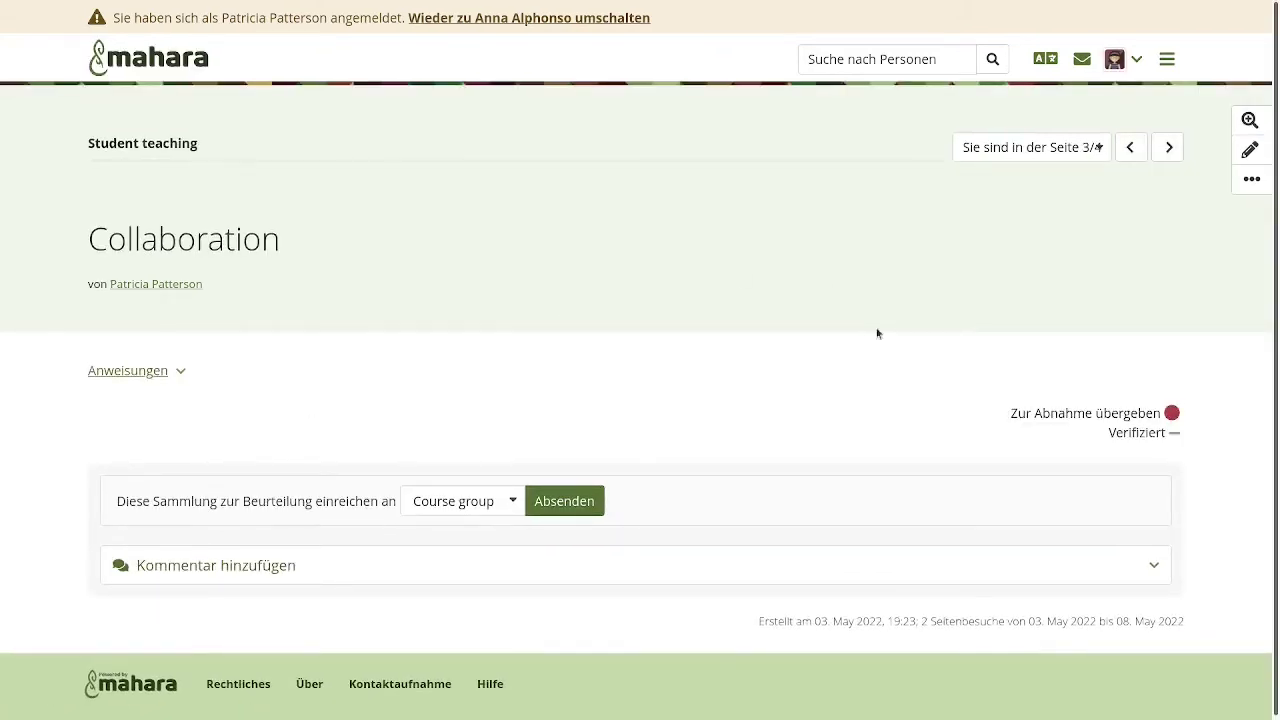
click(1249, 149)
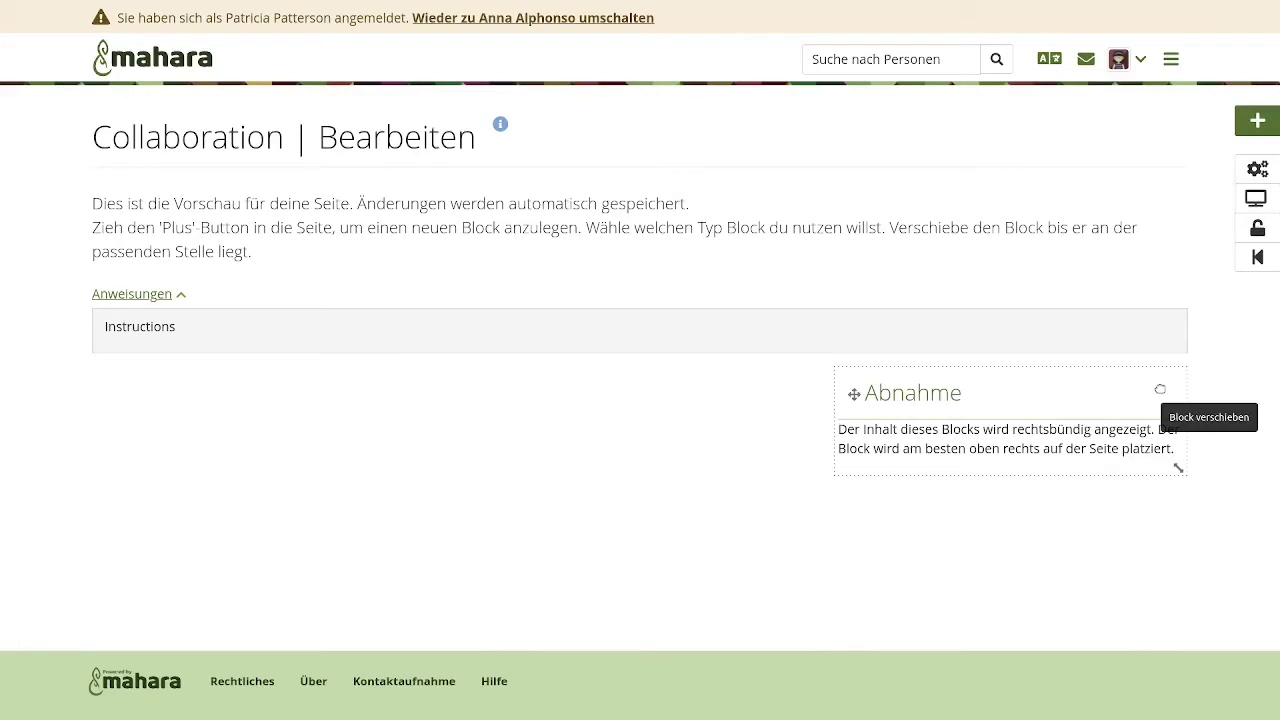
click(1258, 170)
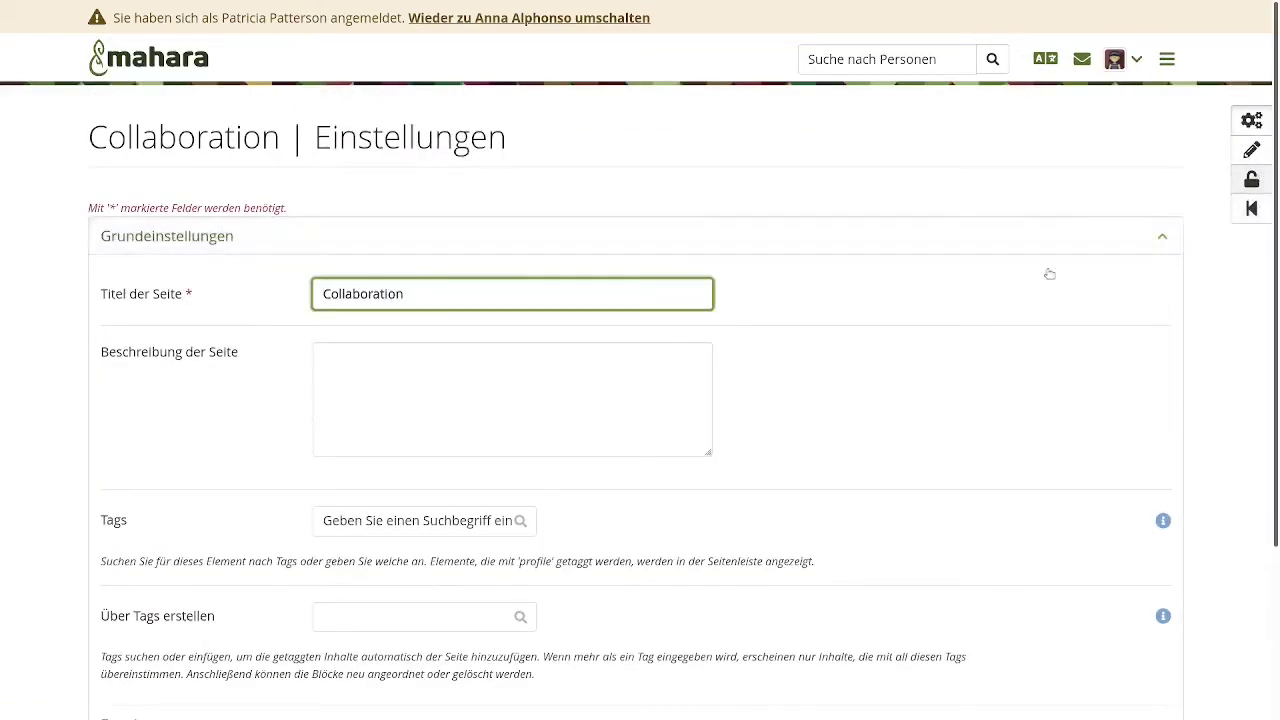
scroll(941, 401, down, 2)
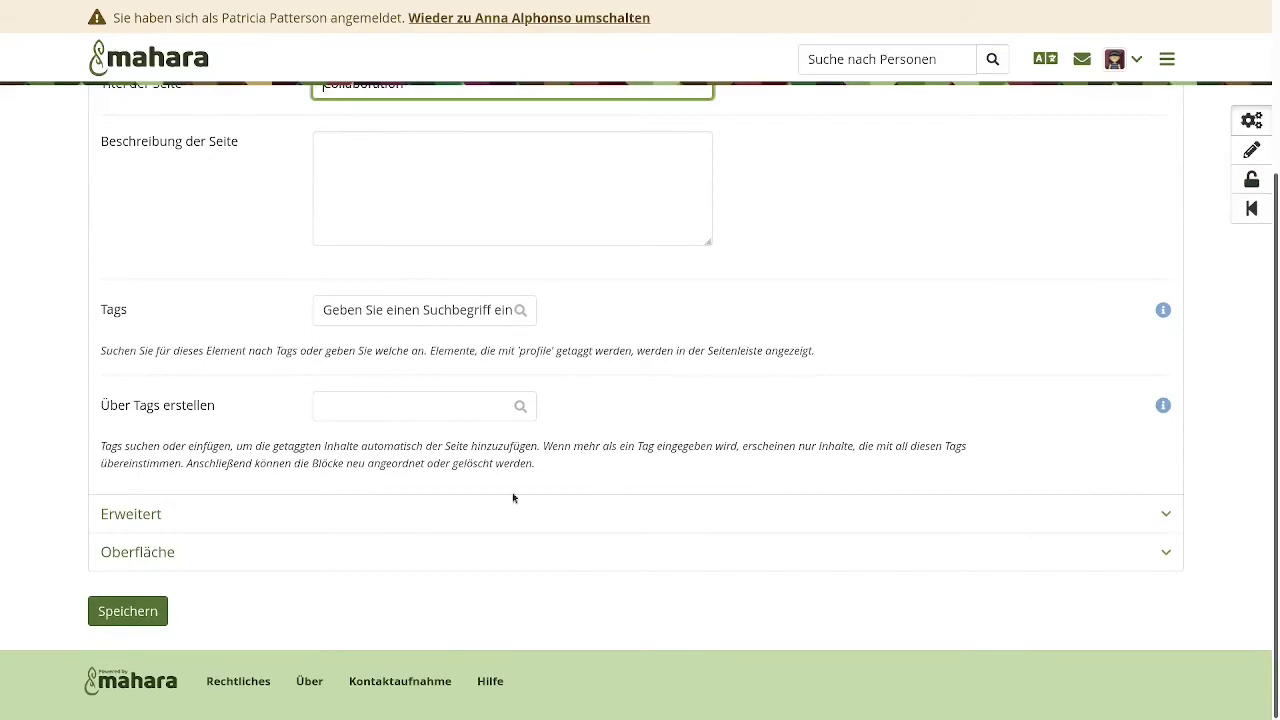
click(514, 508)
scroll(514, 508, down, 5)
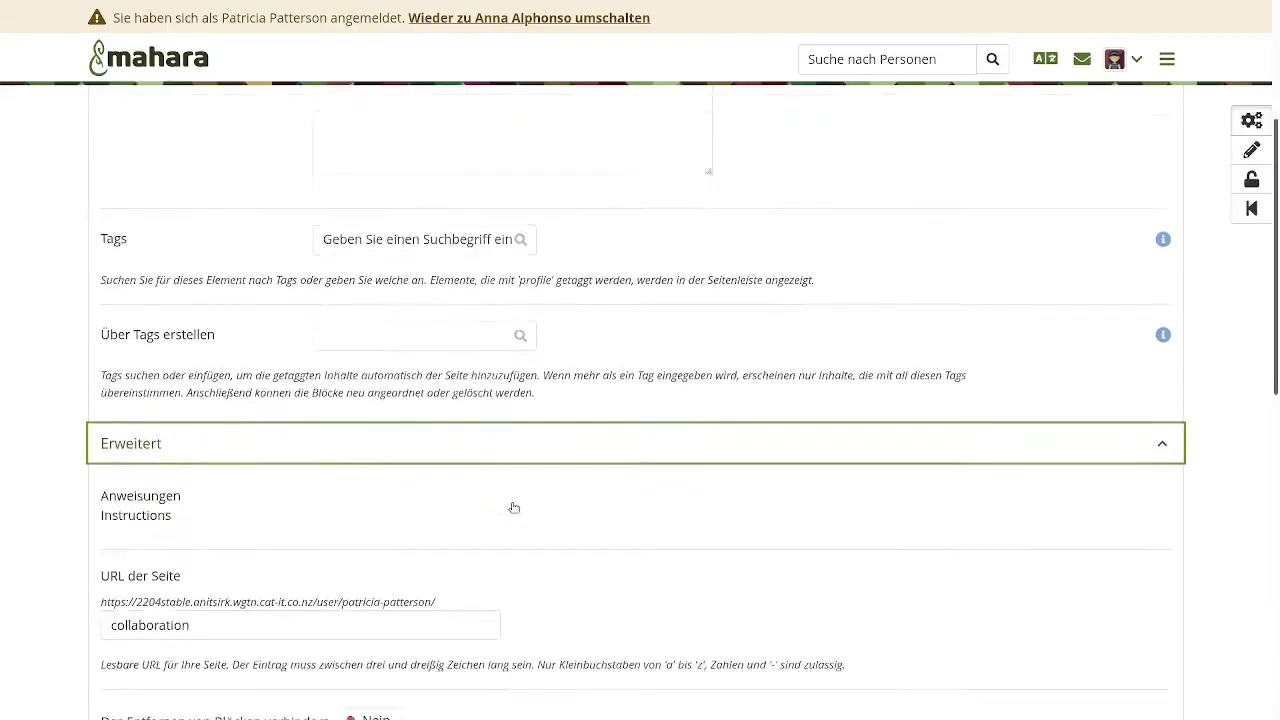
scroll(514, 508, down, 3)
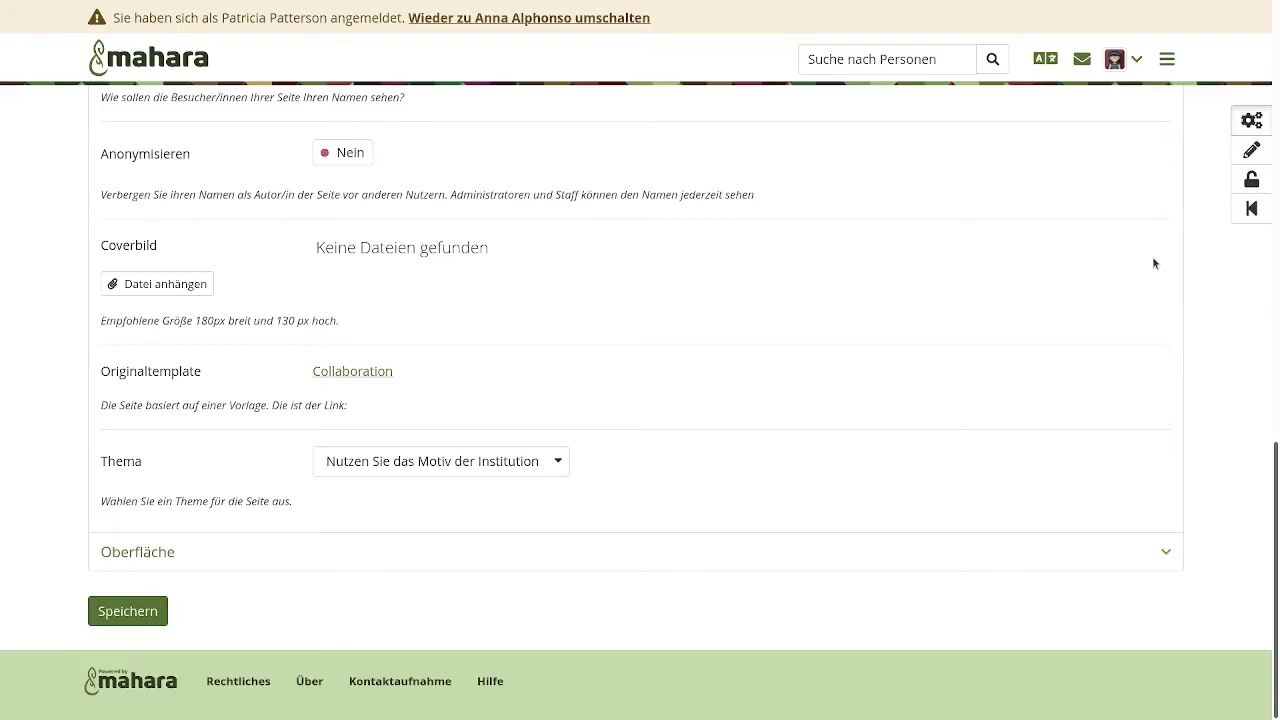
click(1254, 152)
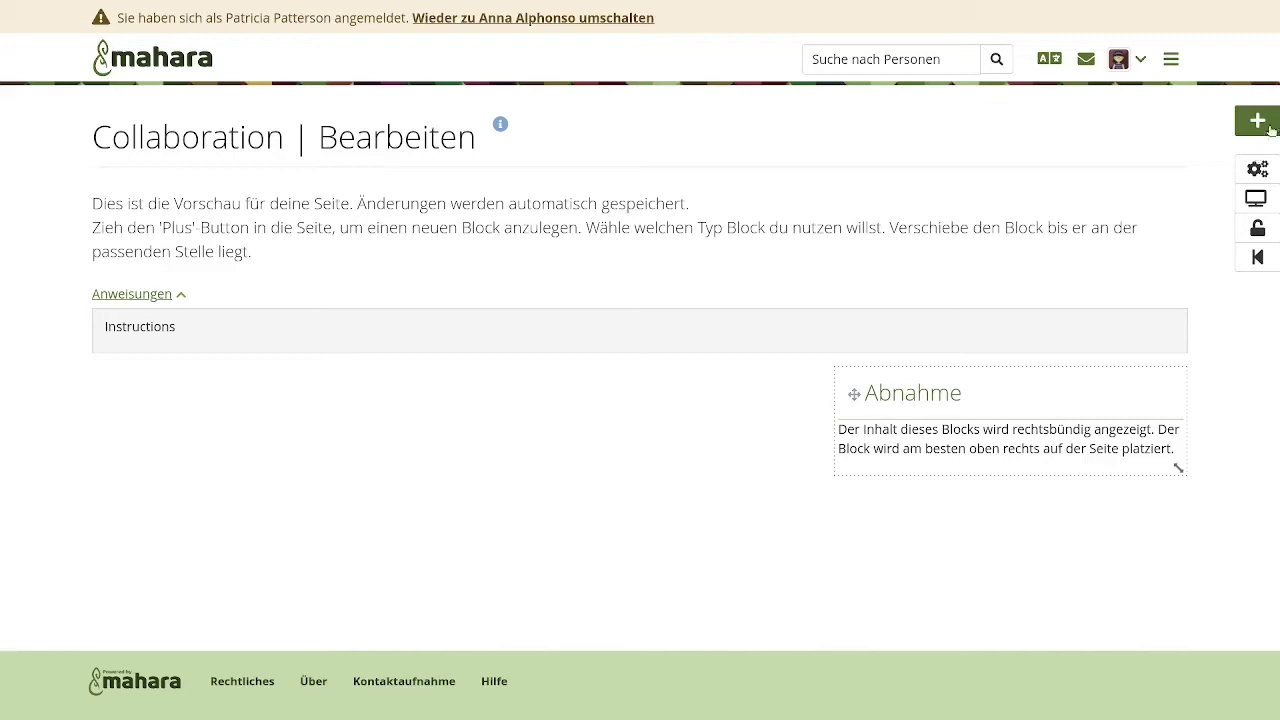
- End the masquerade and return as administrator to the student's Nutzereinstellungen page
click(546, 19)
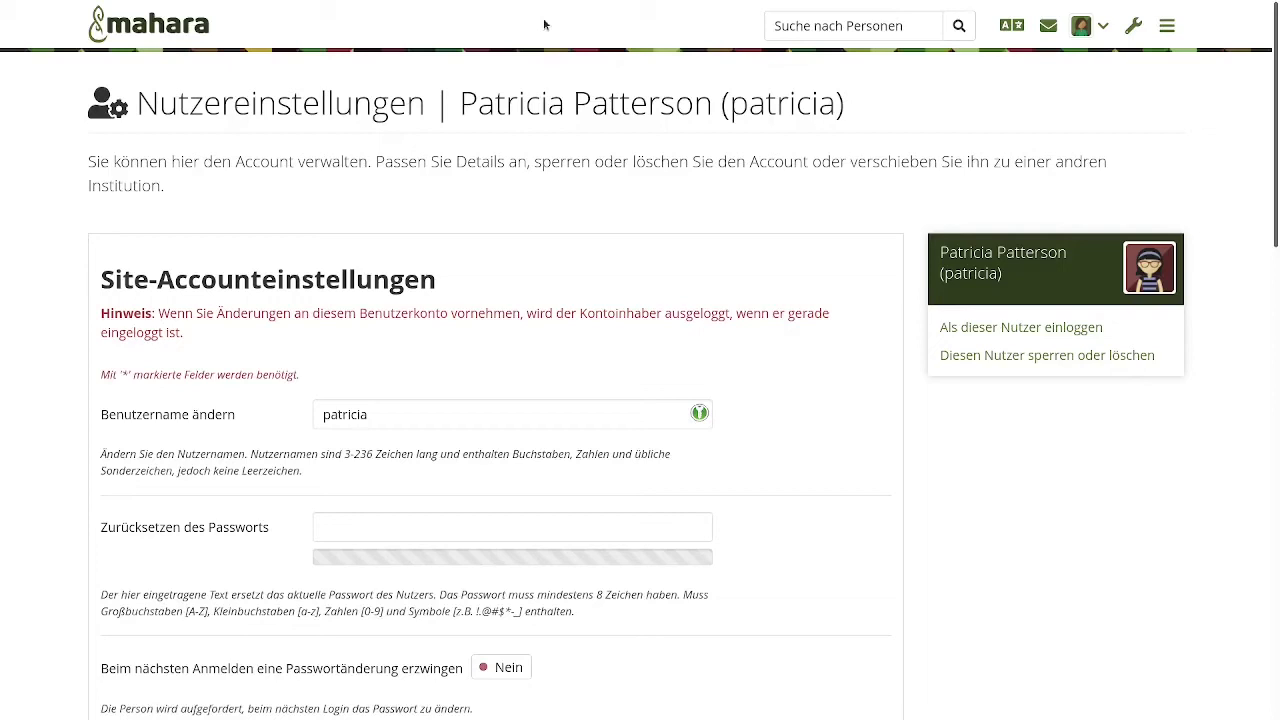
mouse_move(530, 4)
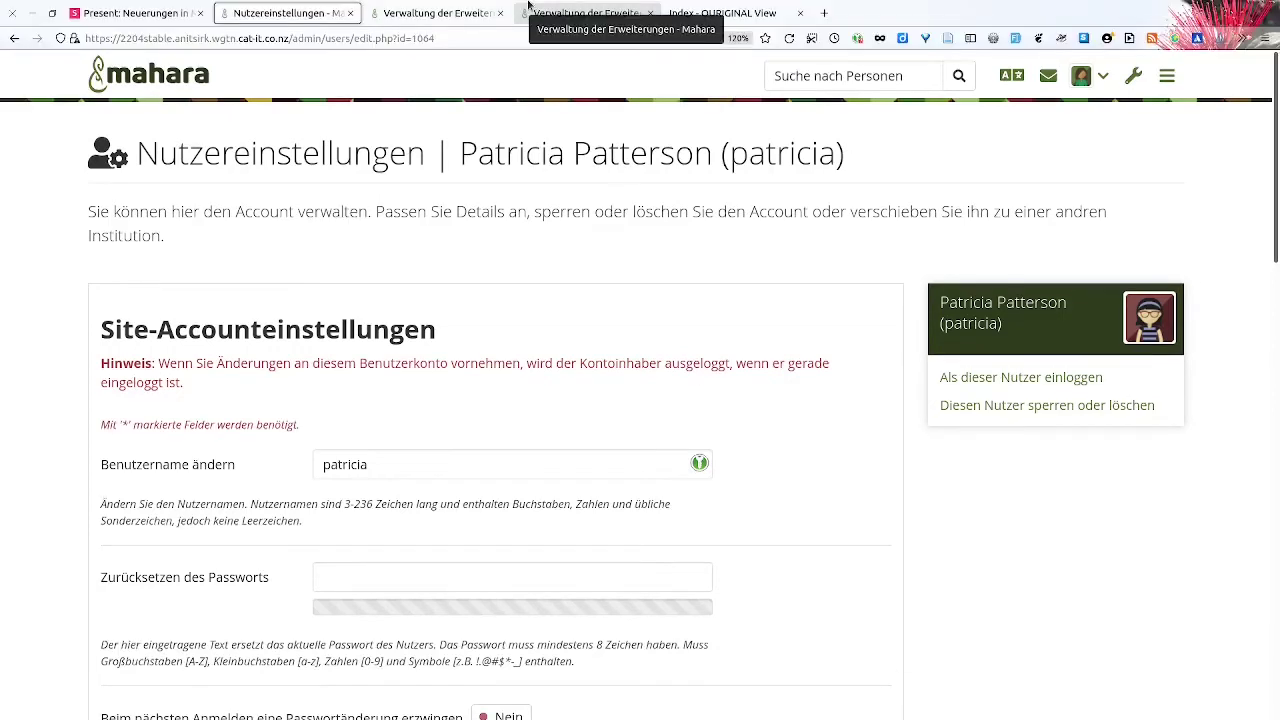
click(446, 15)
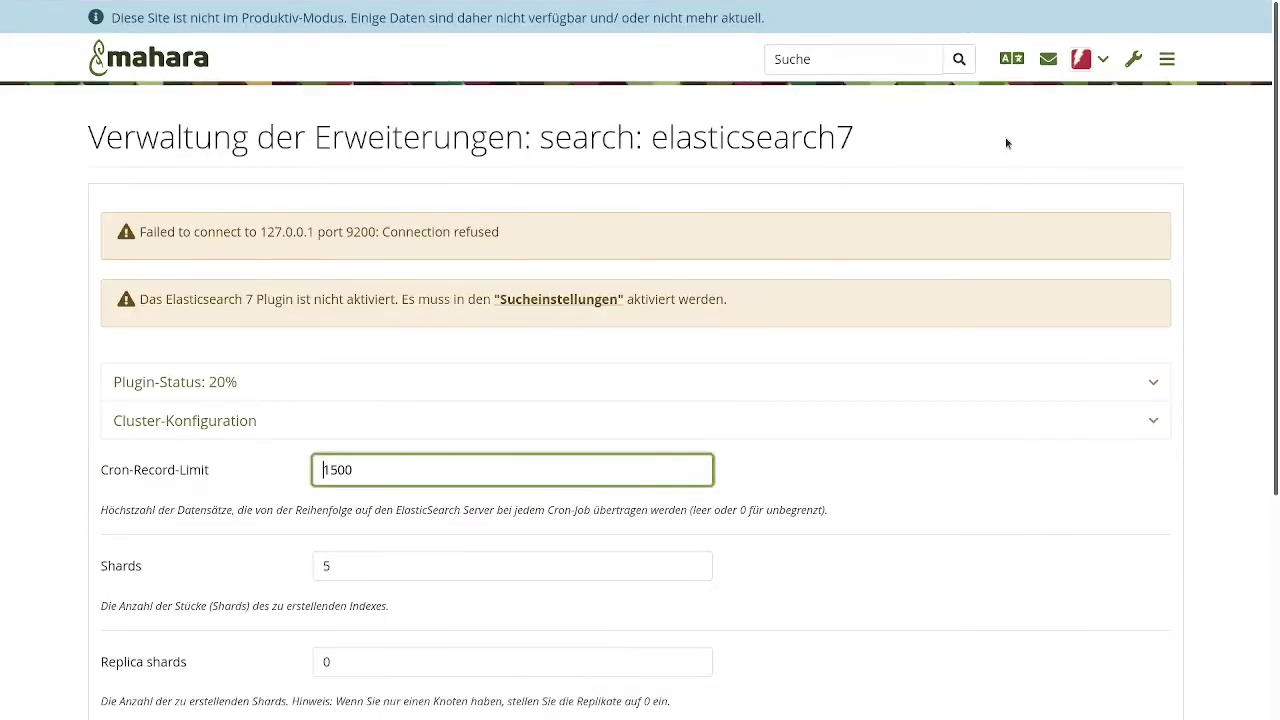
click(1135, 60)
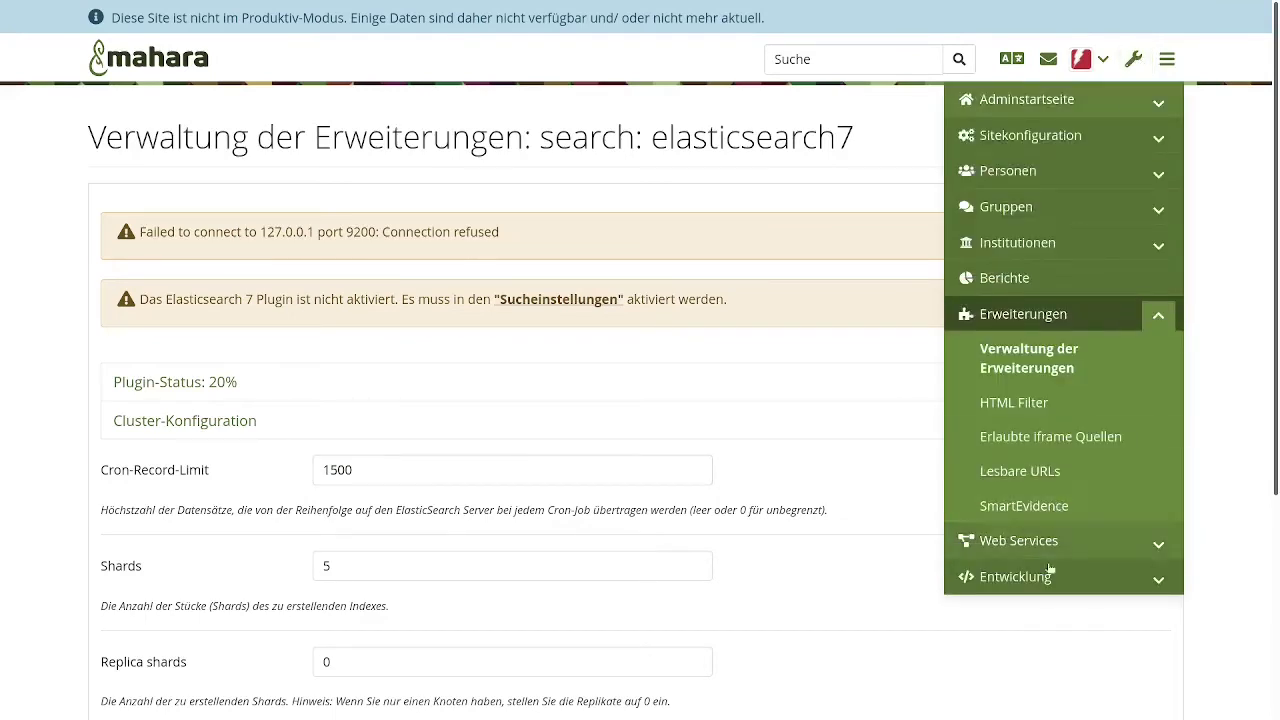
click(1043, 578)
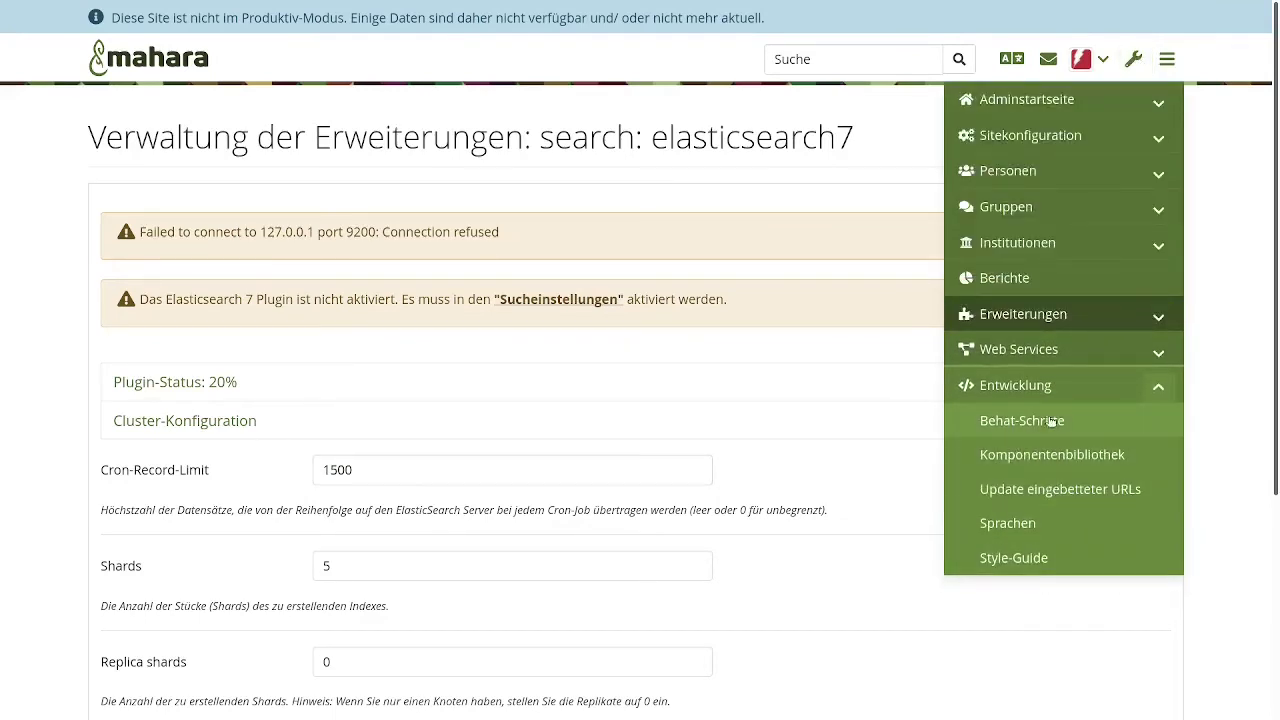
click(1027, 525)
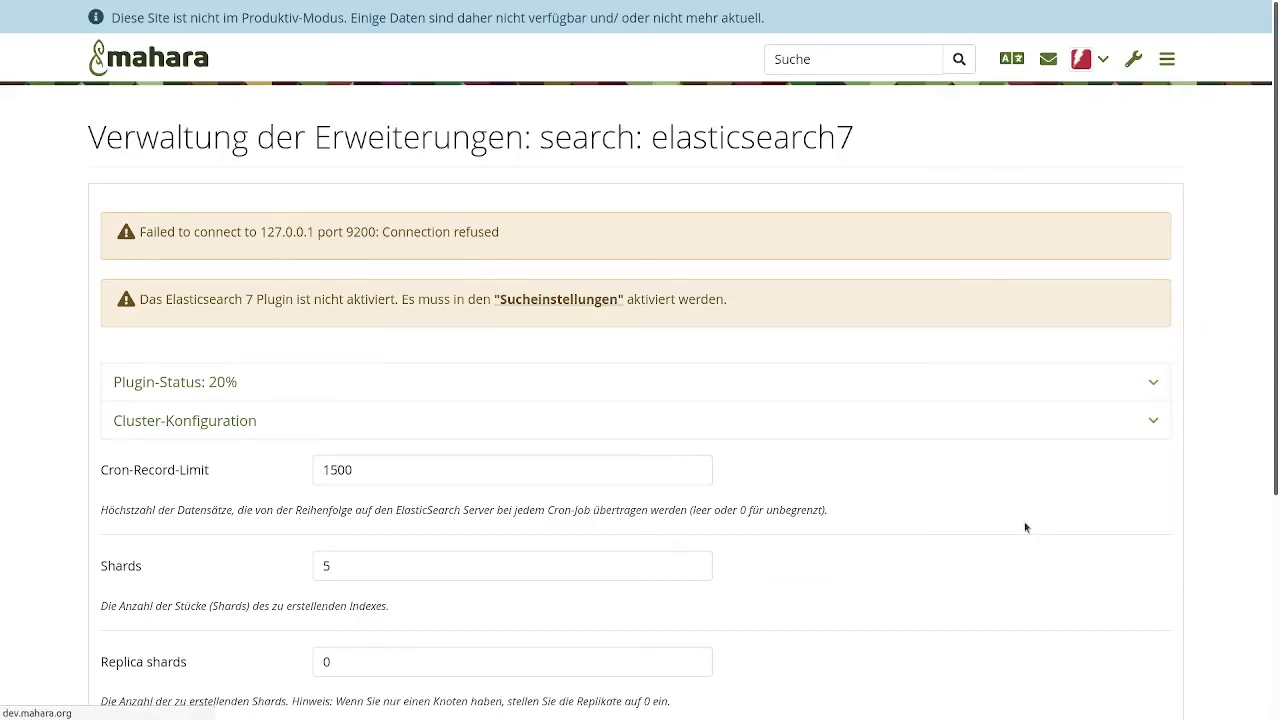
mouse_move(188, 5)
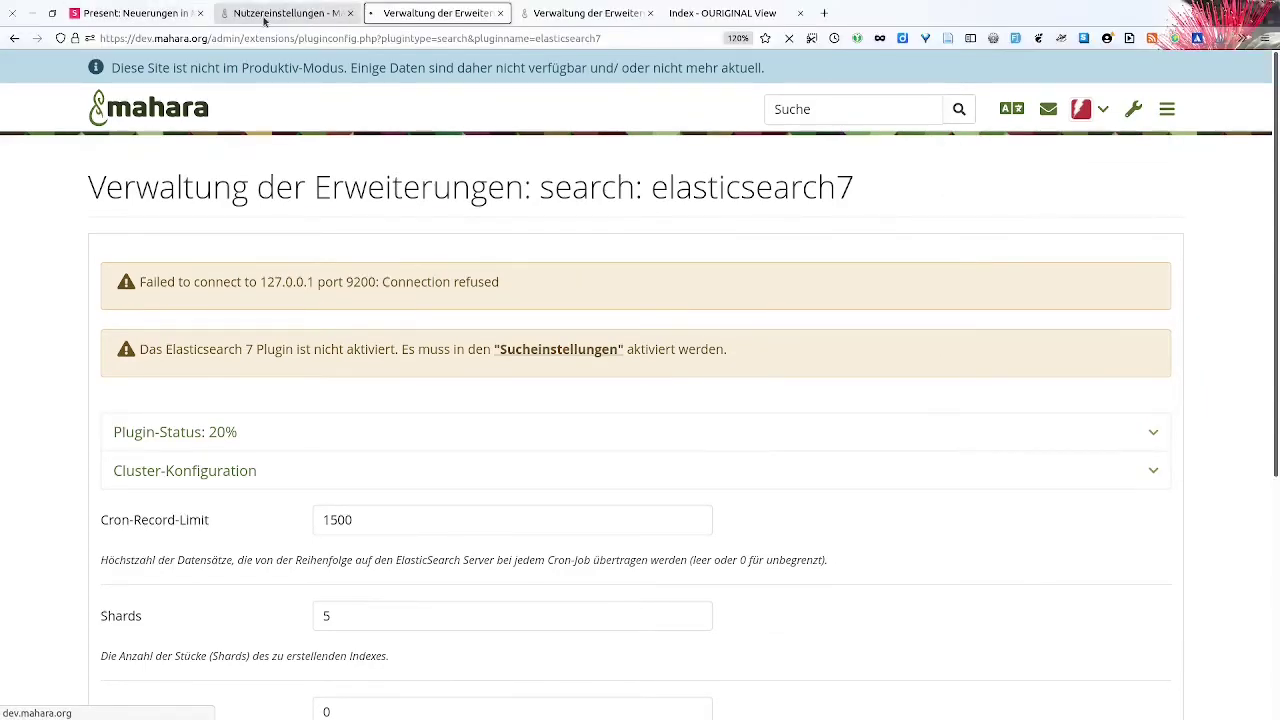
click(265, 18)
- Go to Entwicklung → Sprachen in site administration to list installed language packs
click(1133, 25)
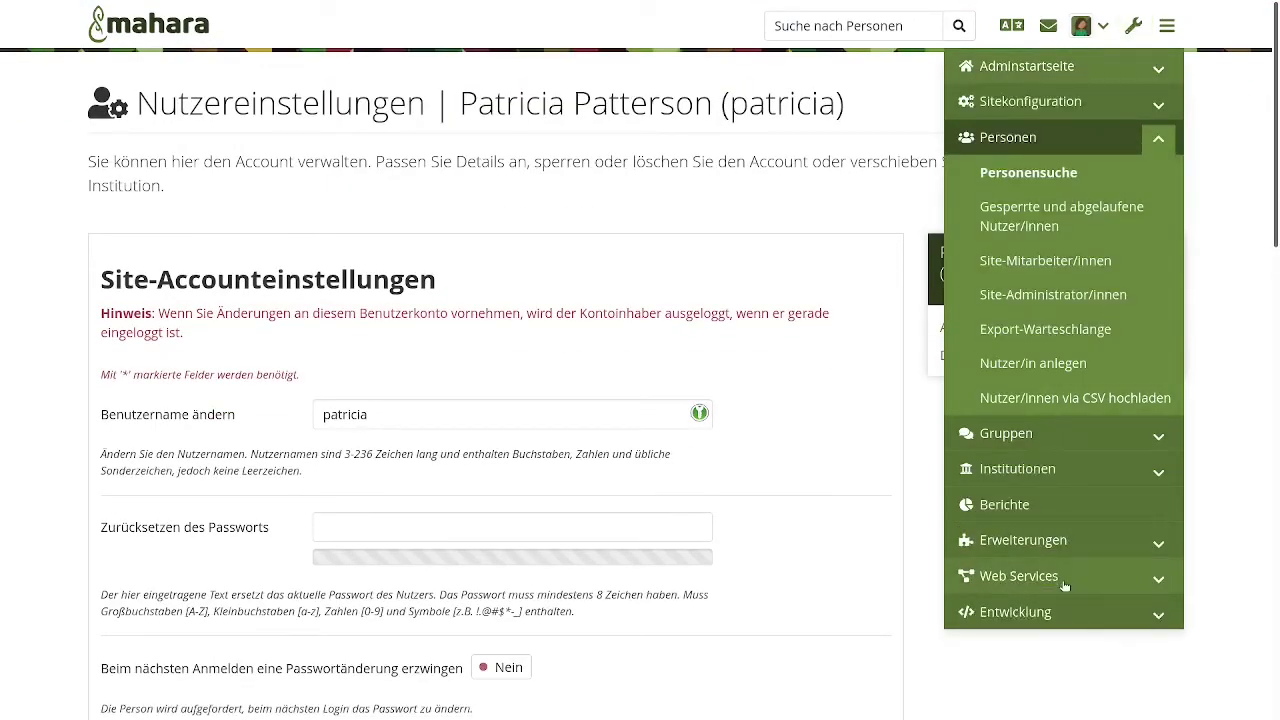
click(1060, 612)
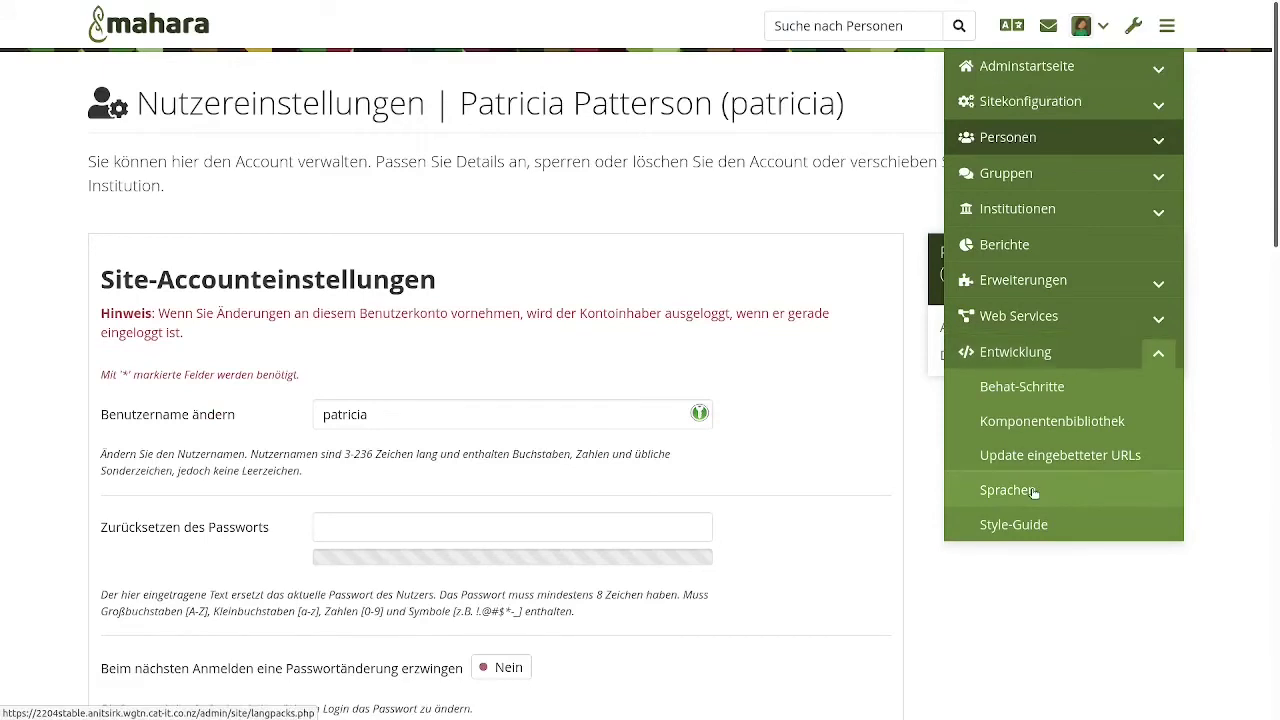
click(1036, 480)
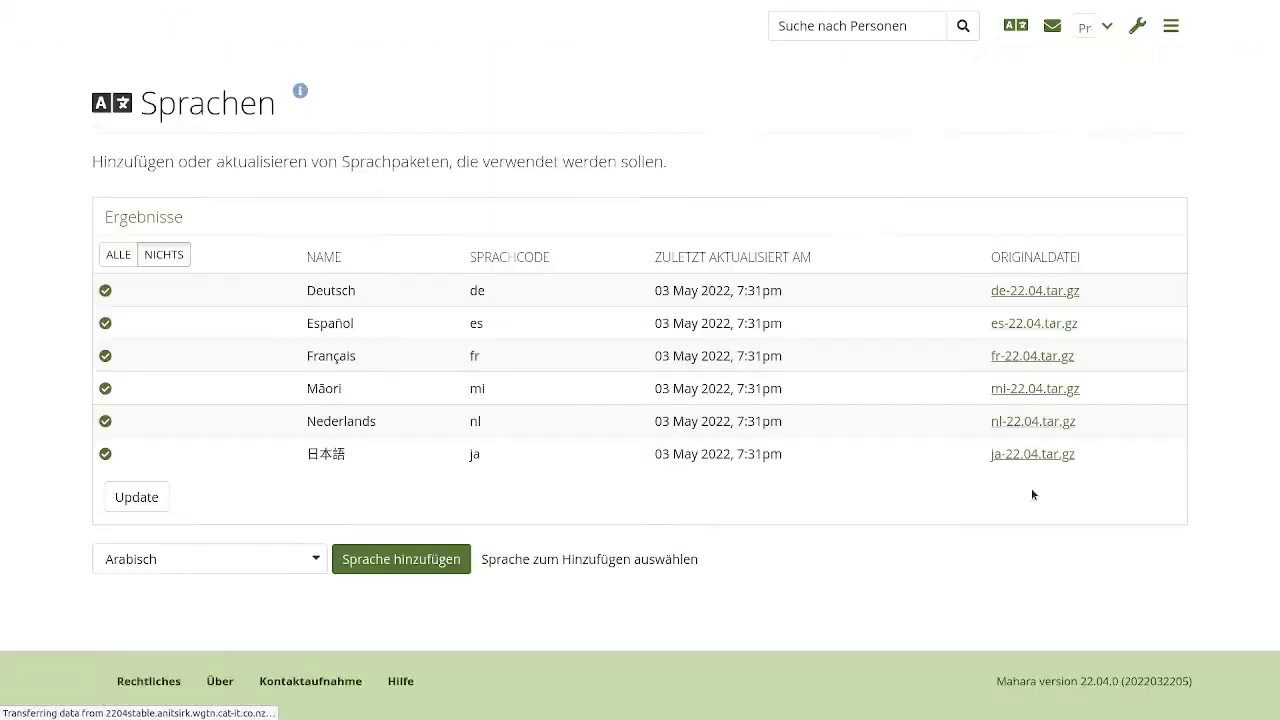